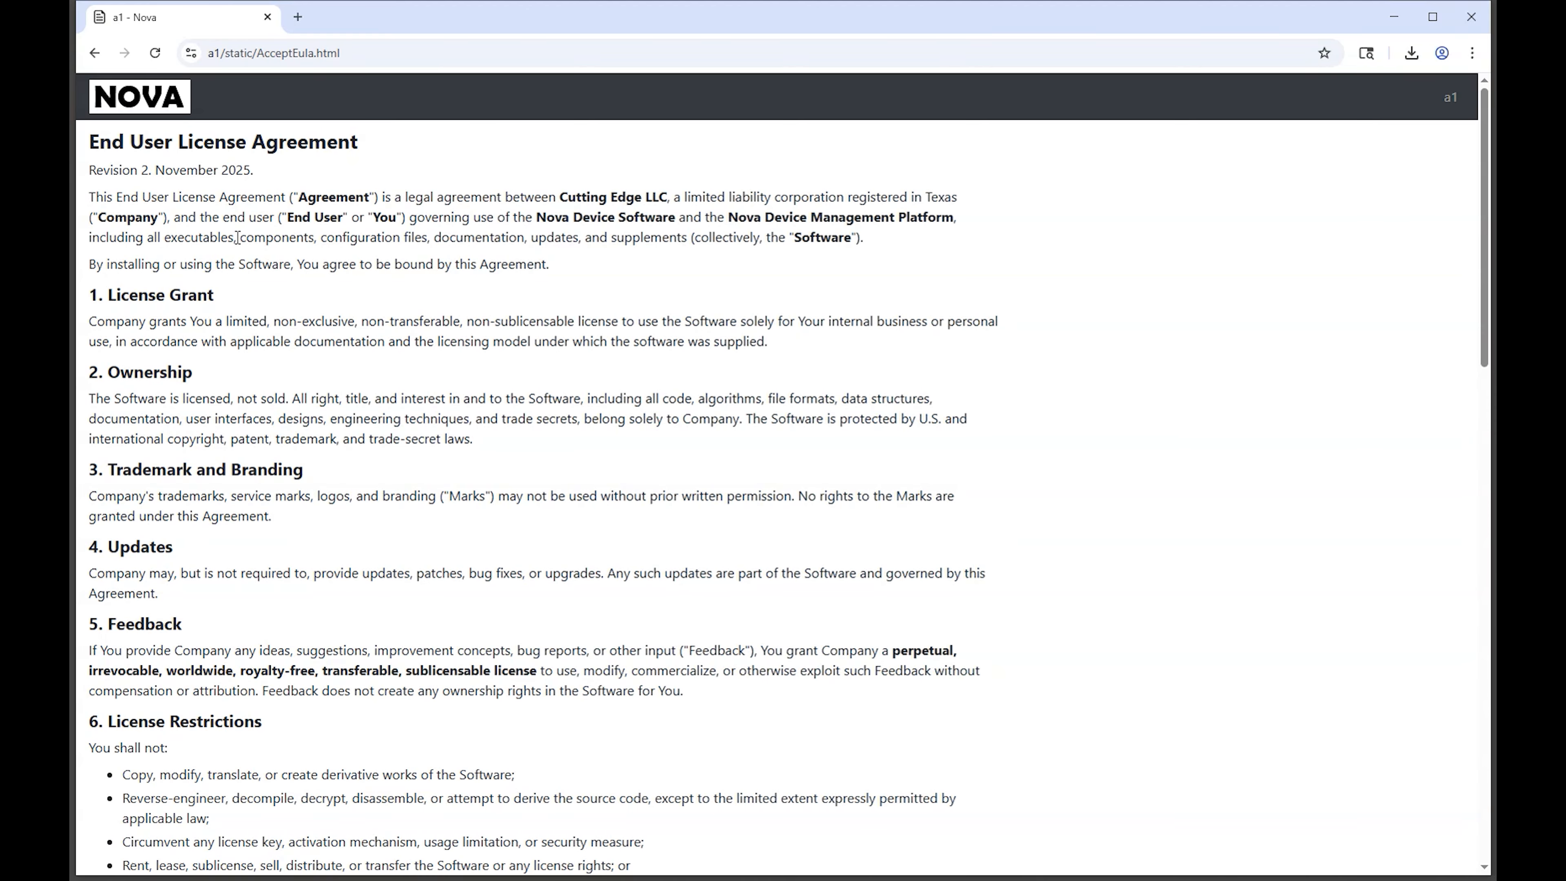
Step: Accept the Nova end user license agreement and confirm being bound by its terms
{"action": "scroll", "coordinate": [354, 274], "scroll_direction": "down", "scroll_amount": 15}
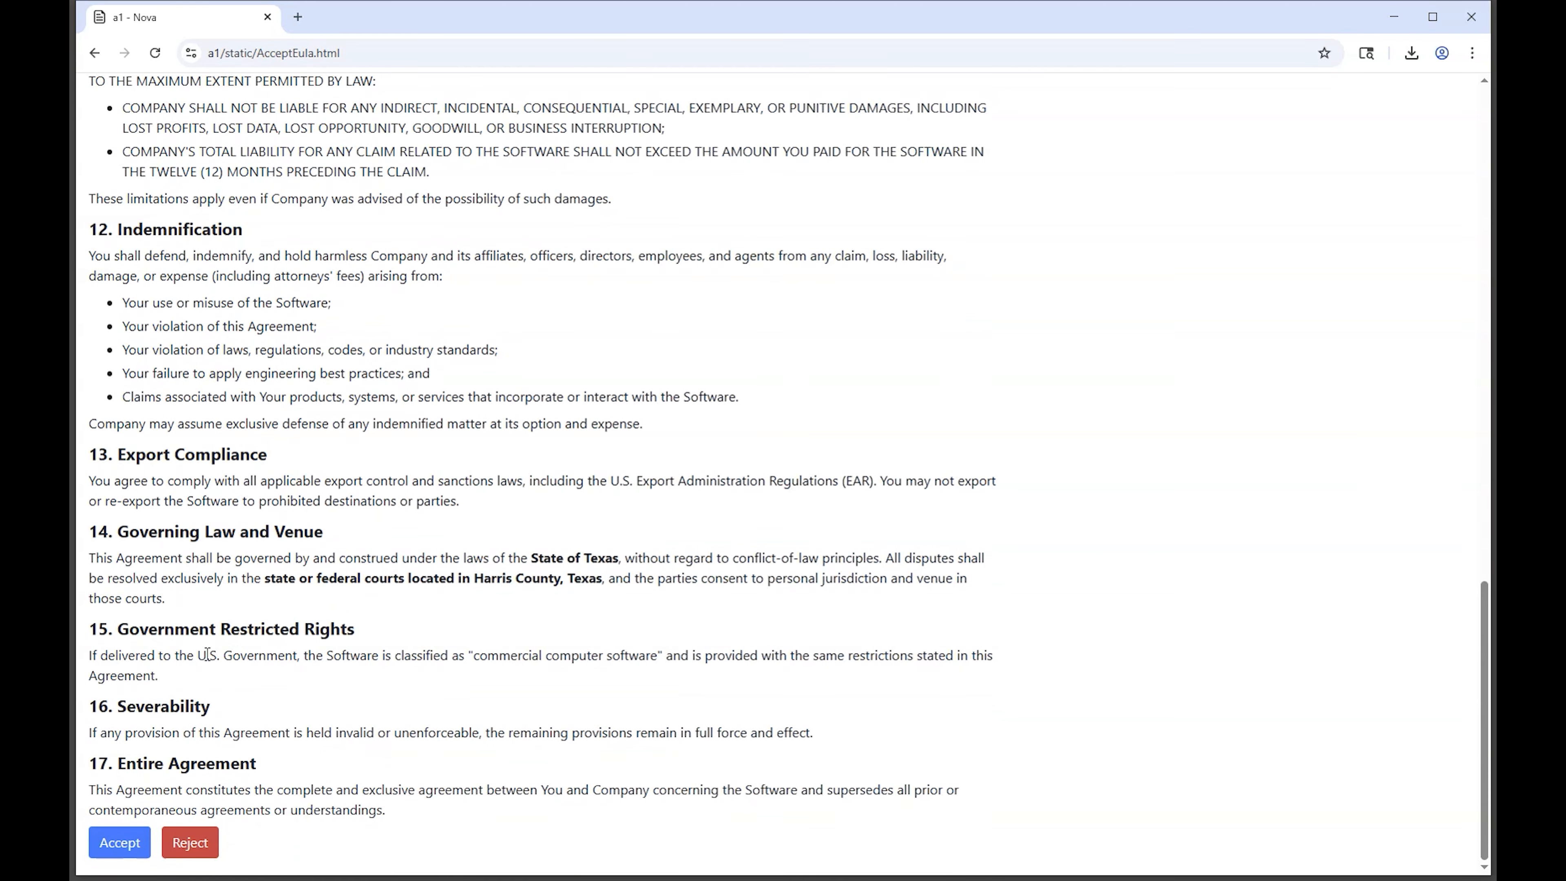
{"action": "left_click", "coordinate": [118, 857]}
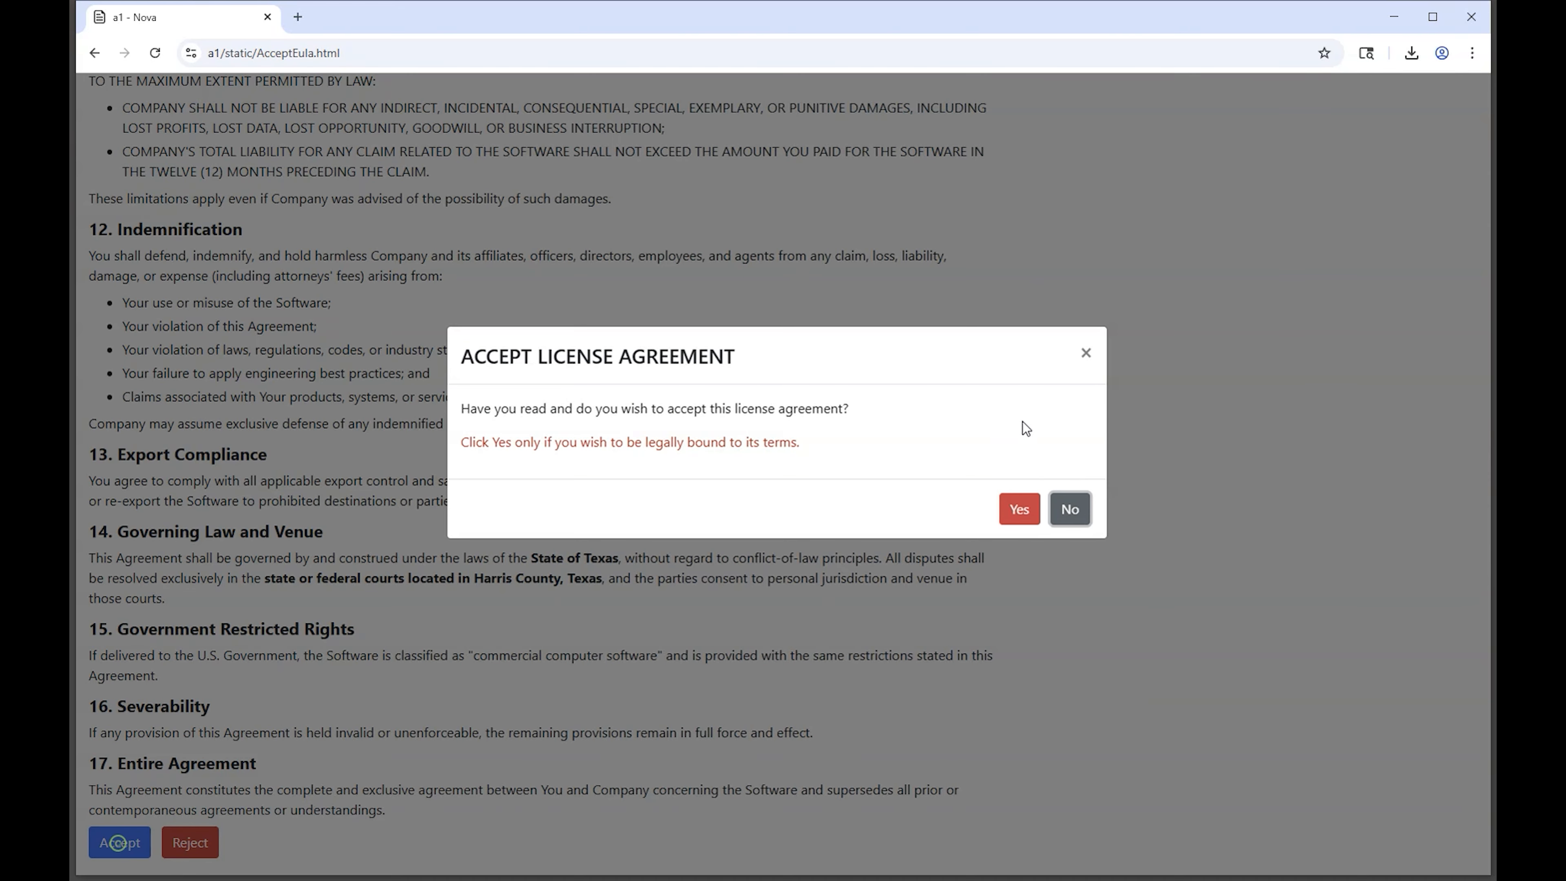
{"action": "left_click", "coordinate": [1024, 506]}
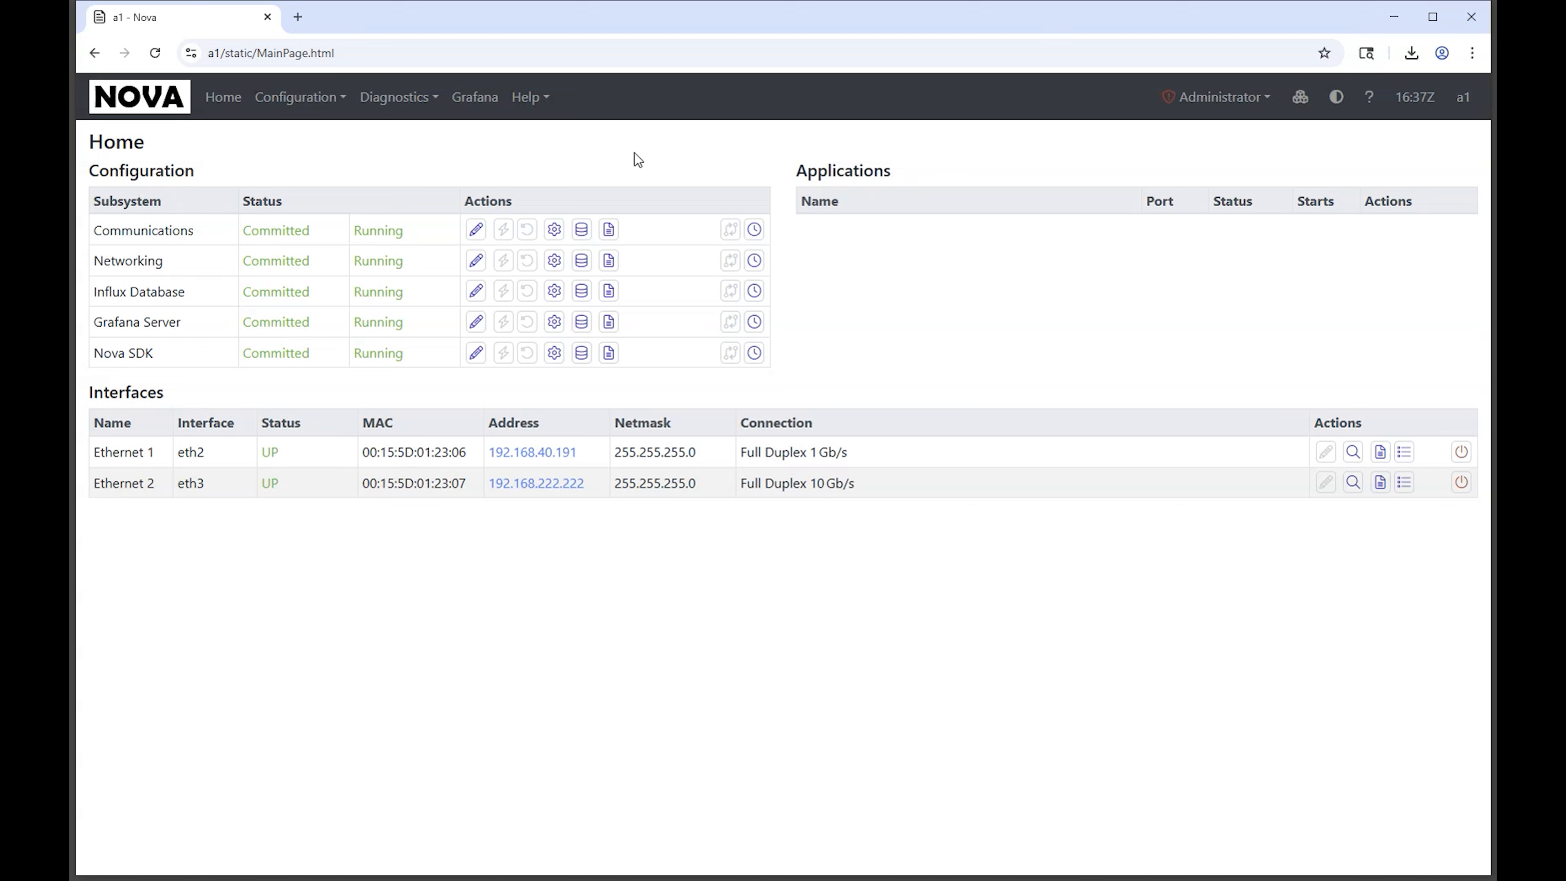
Step: Set the user preferences to the Local time zone and the MM-DD-YY date format, and save them
{"action": "left_click", "coordinate": [1194, 99]}
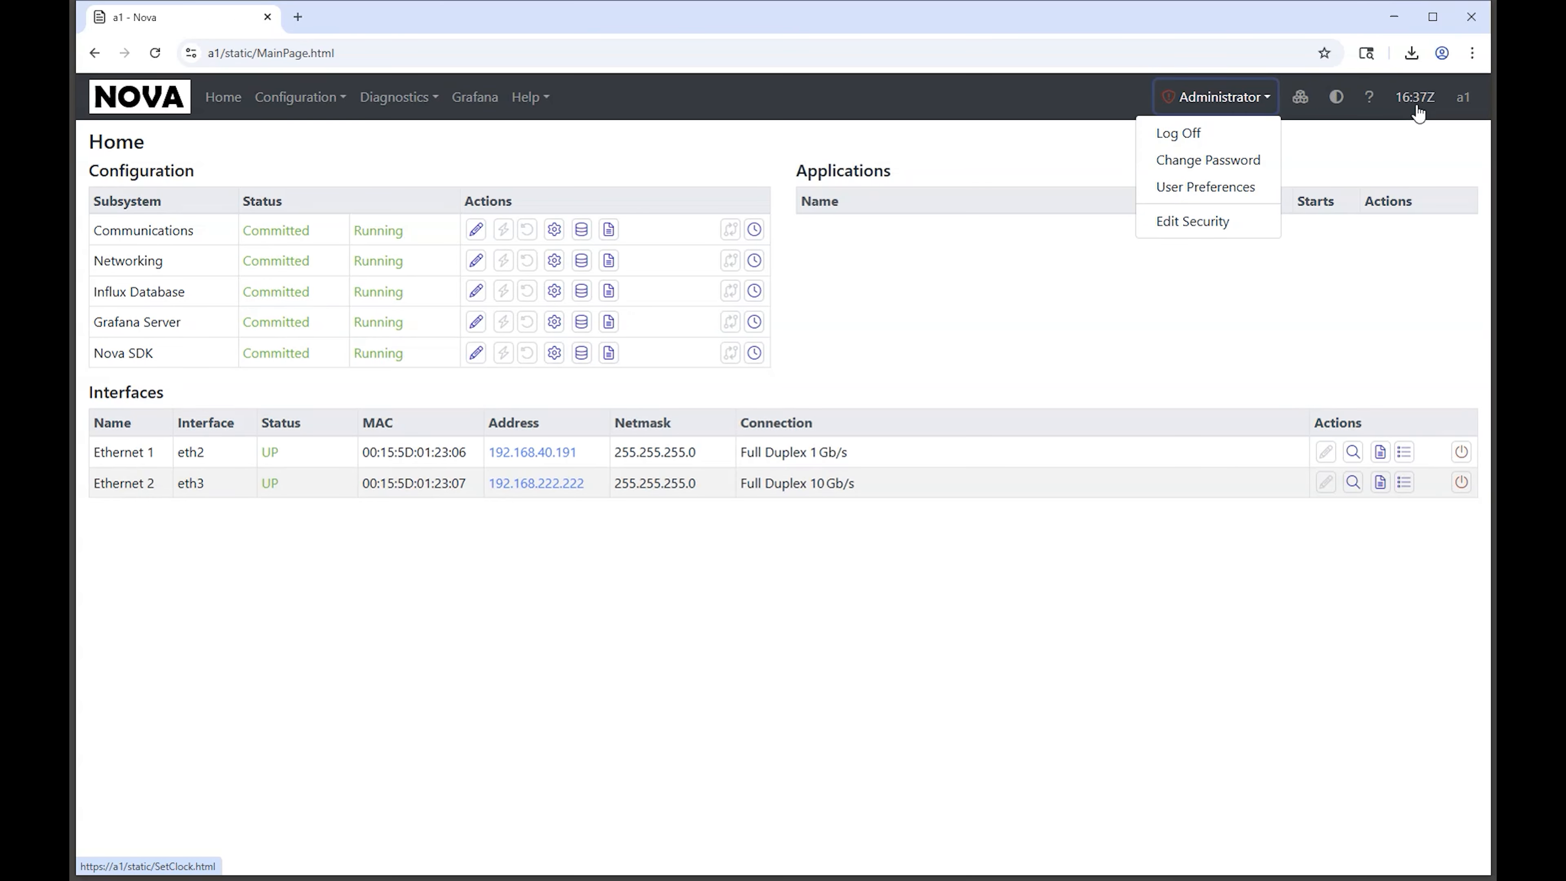
{"action": "left_click", "coordinate": [1172, 188]}
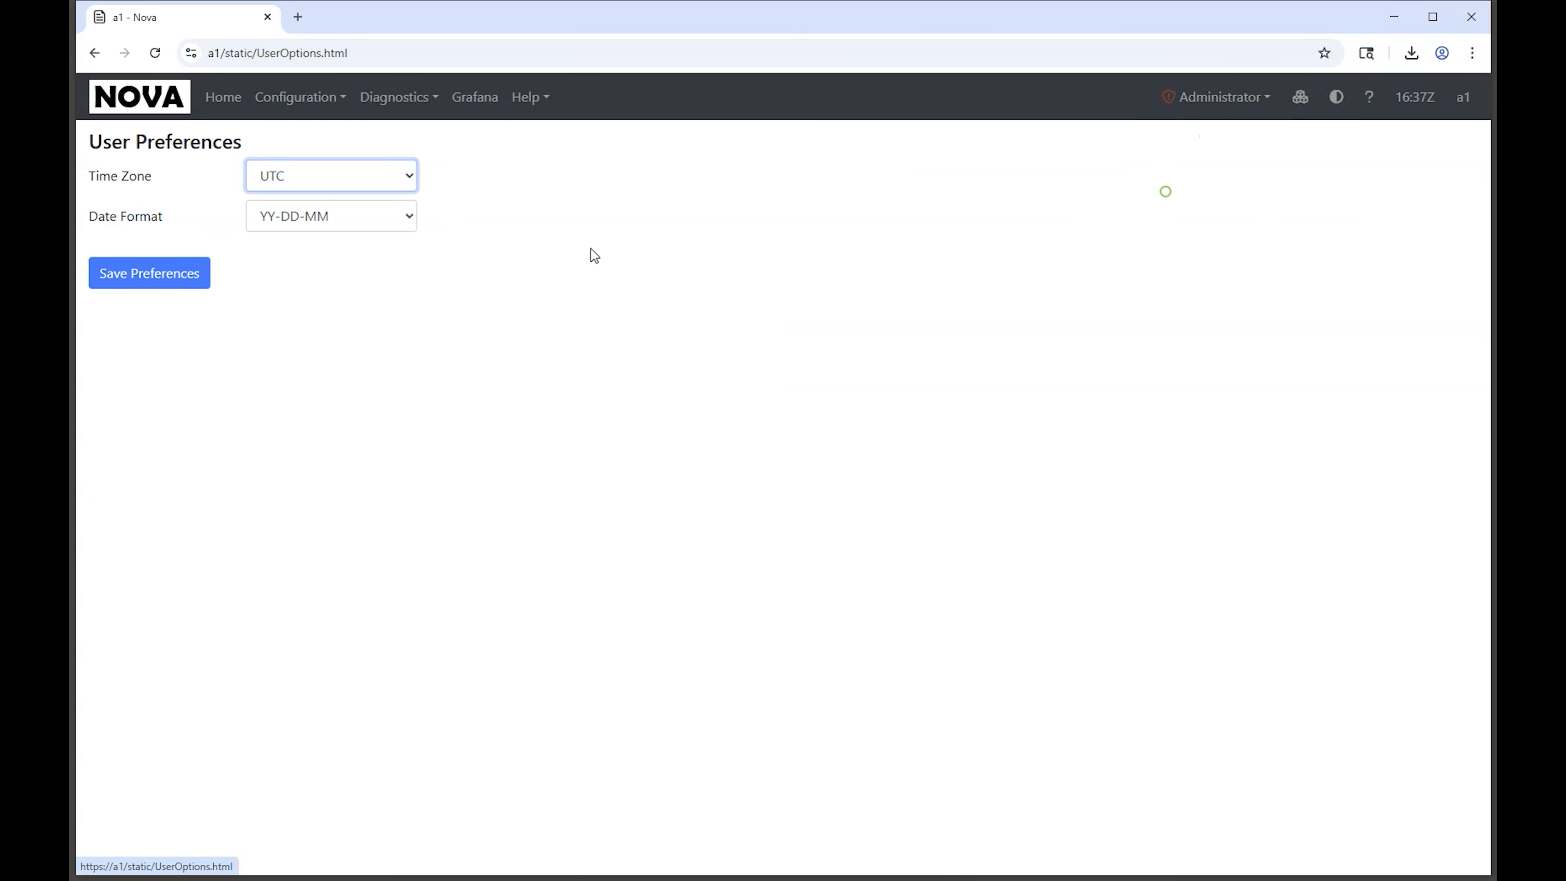
{"action": "left_click", "coordinate": [277, 175]}
{"action": "left_click", "coordinate": [290, 230]}
{"action": "left_click", "coordinate": [321, 217]}
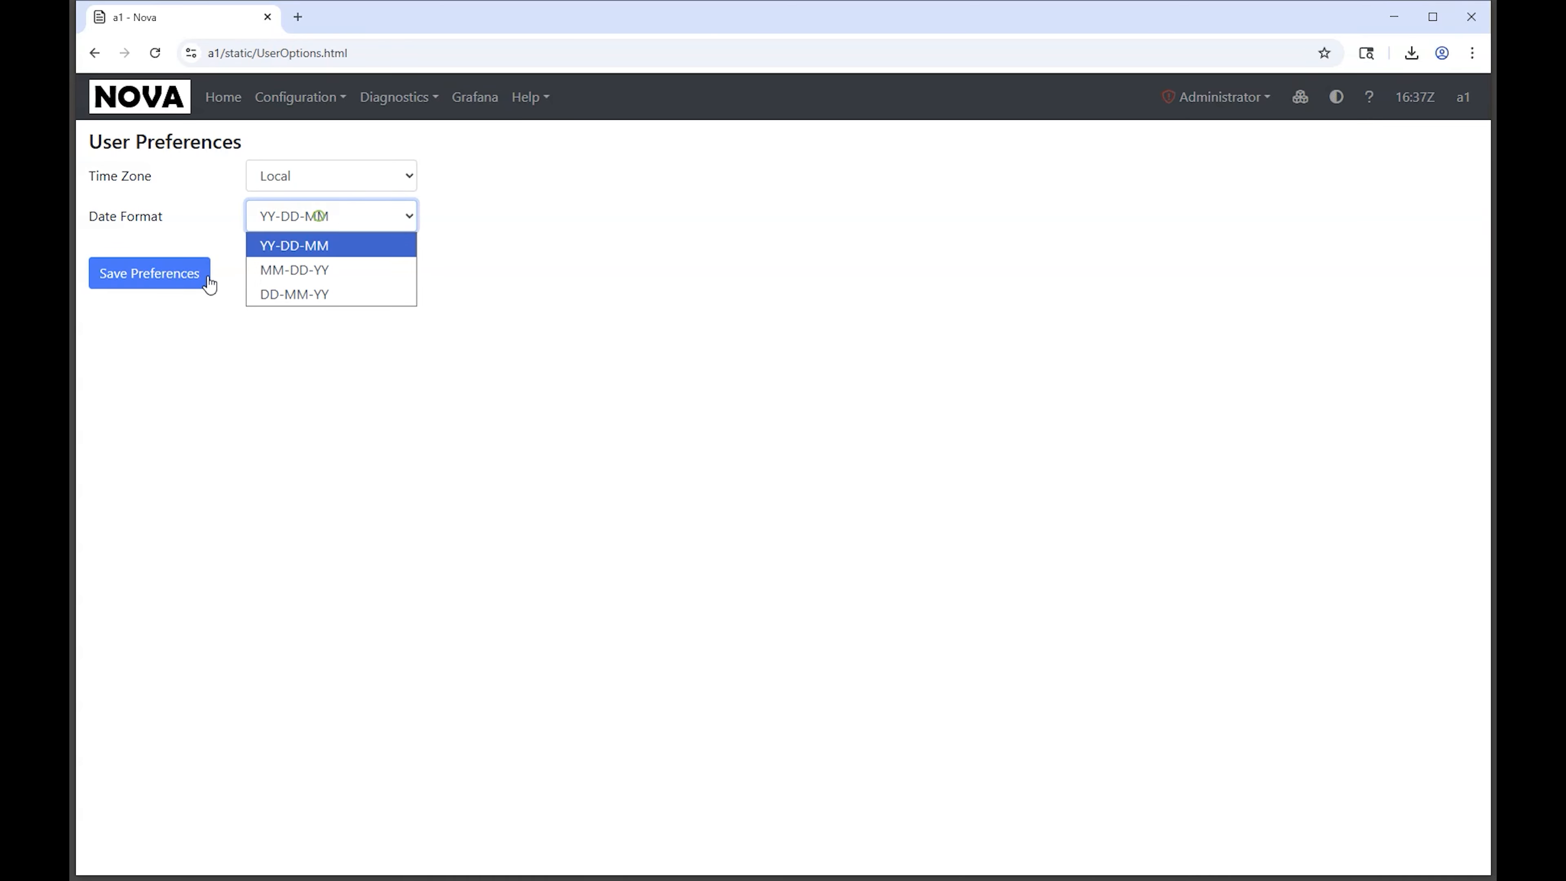
{"action": "left_click", "coordinate": [291, 266]}
{"action": "left_click", "coordinate": [151, 275]}
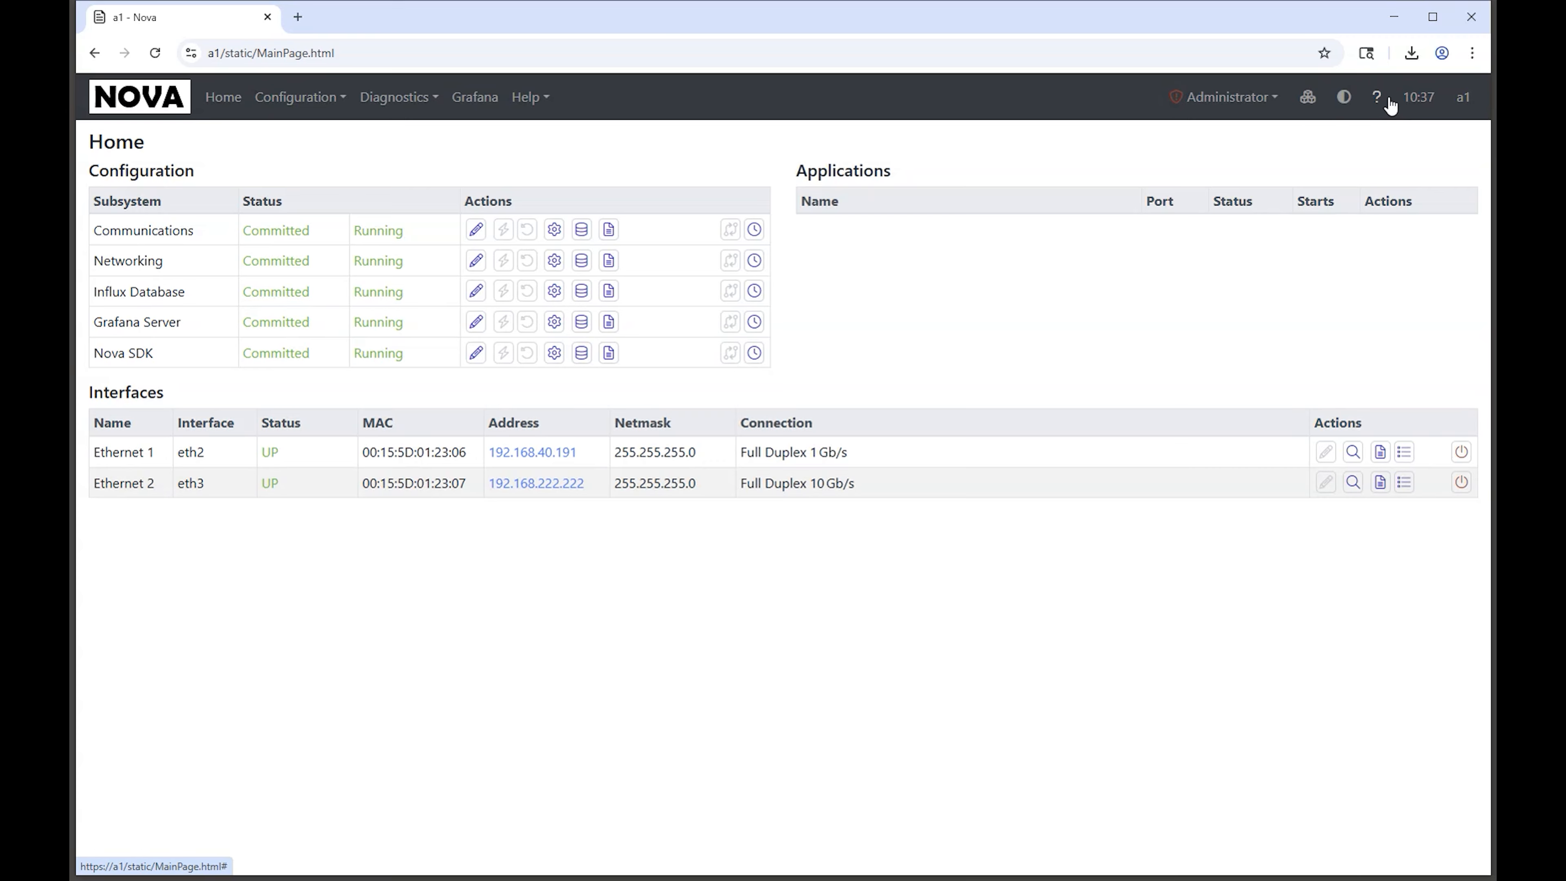
Step: Look at the device's real-time clock and system information pages, and return to the home page
{"action": "left_click", "coordinate": [1418, 102]}
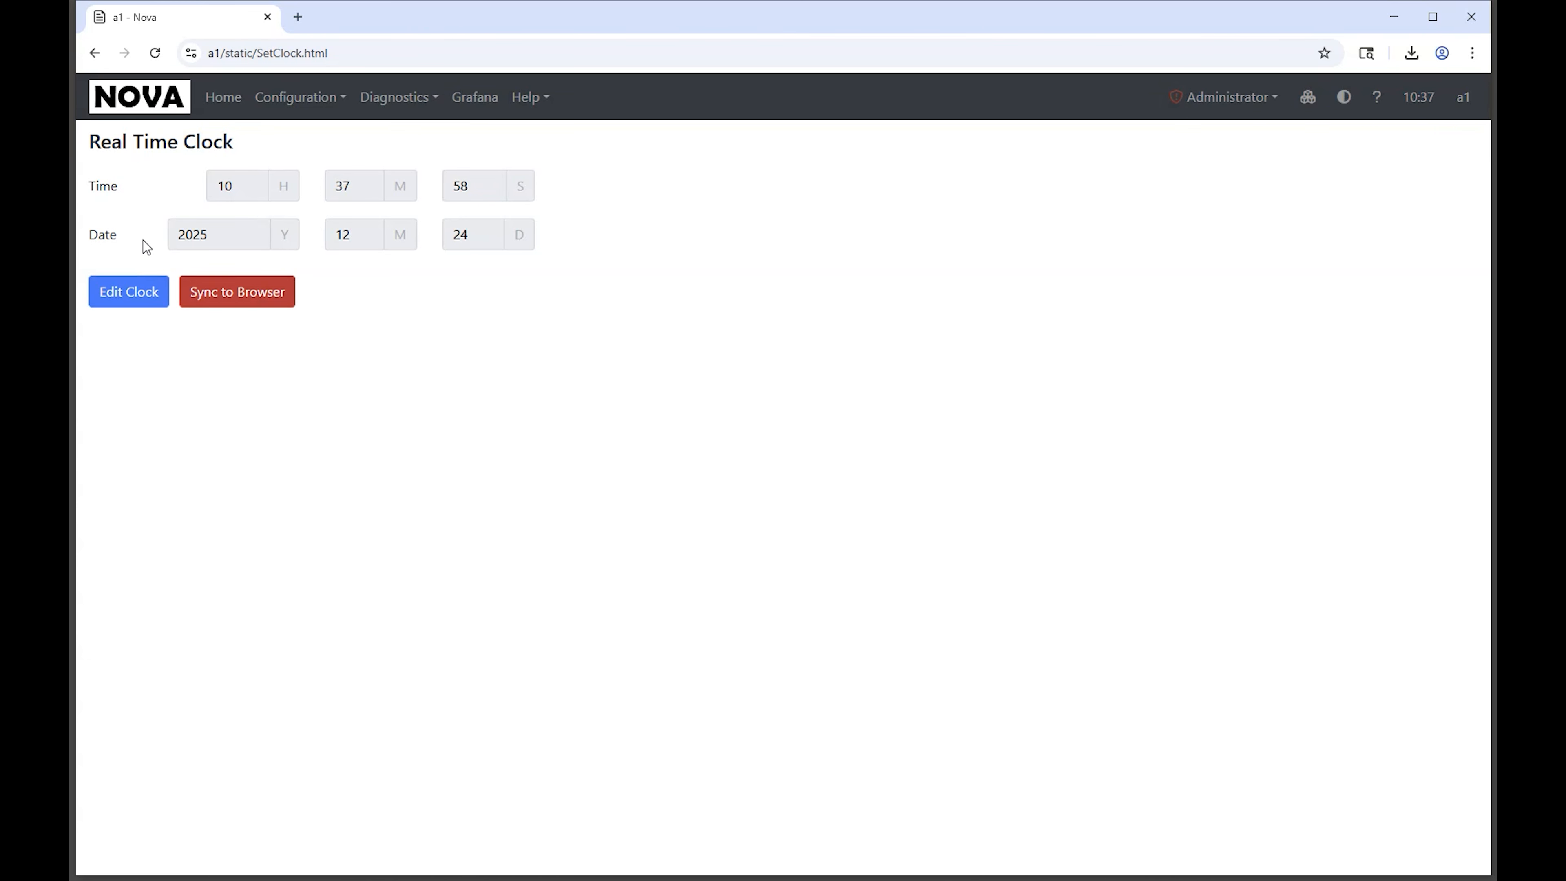
{"action": "left_click", "coordinate": [224, 100]}
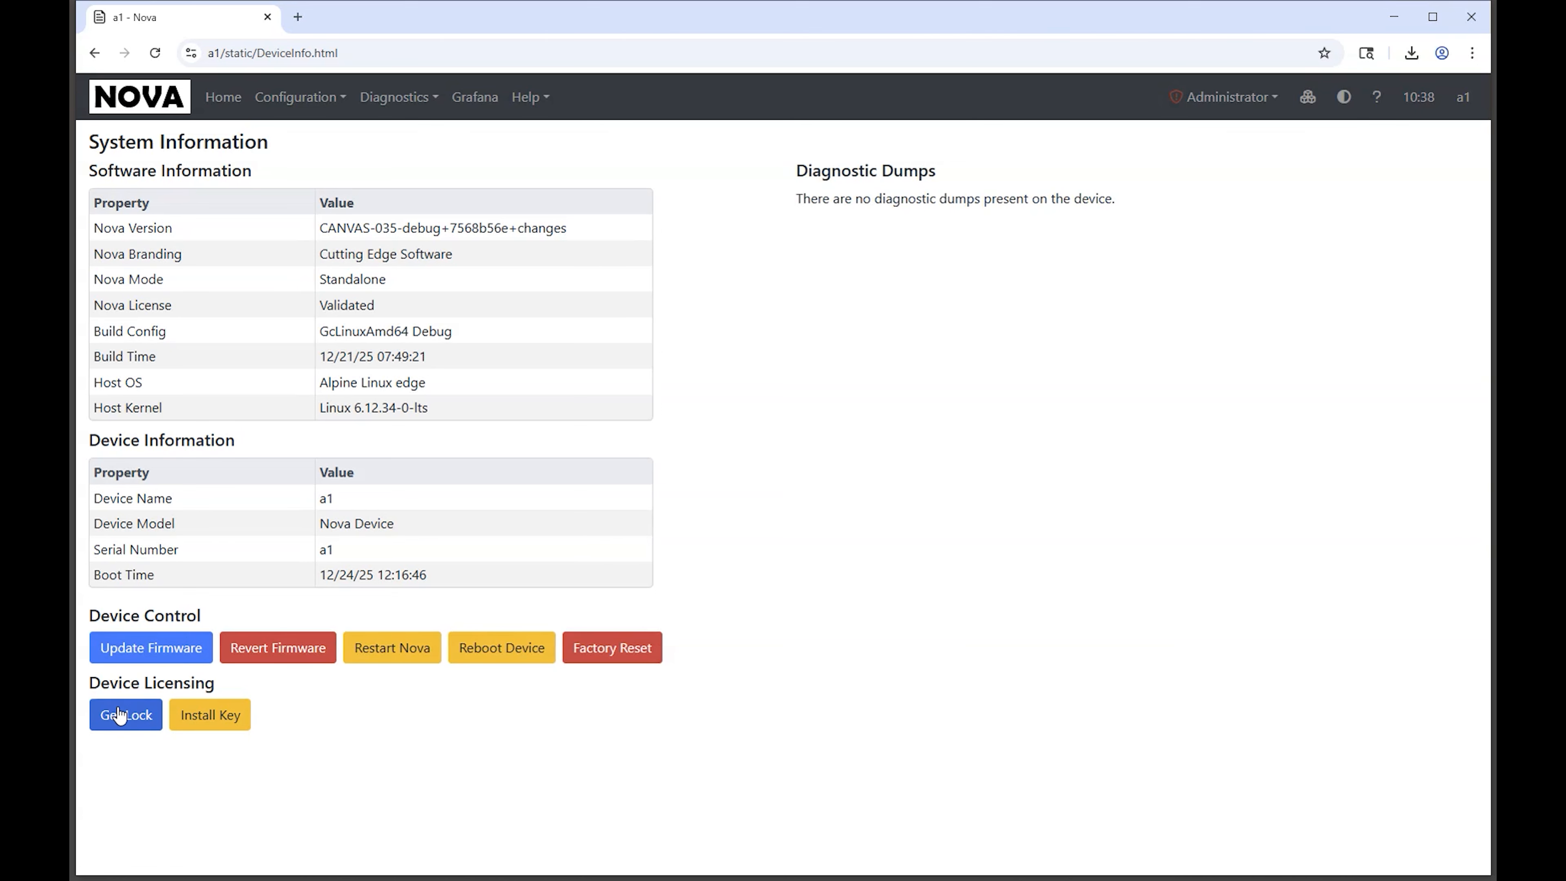
{"action": "left_click", "coordinate": [222, 99]}
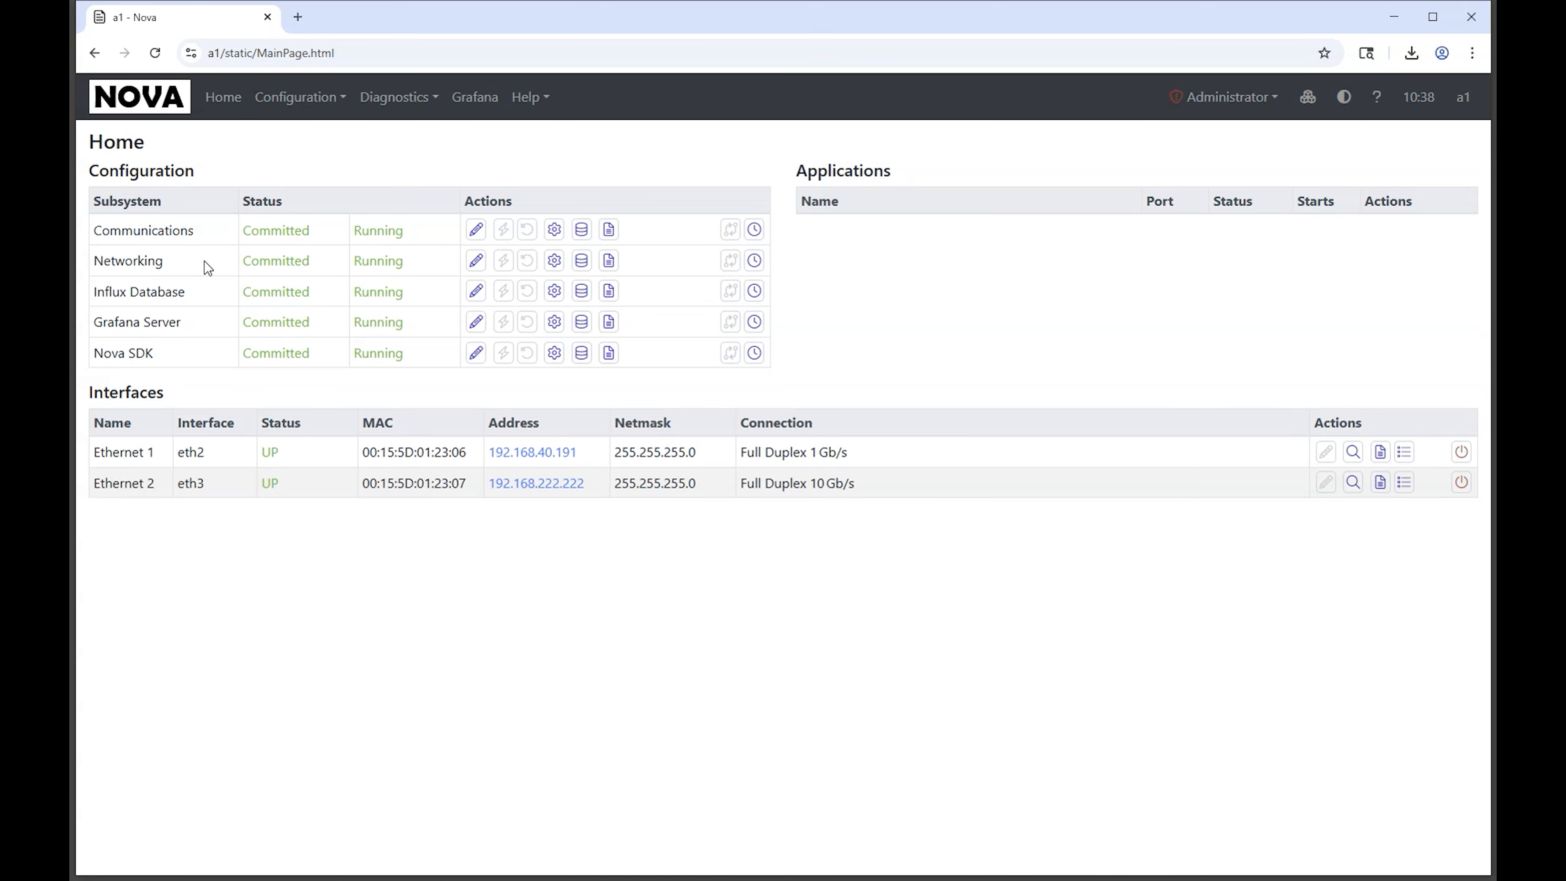
Step: Edit the Communications configuration and add a Modbus Master protocol under Network Protocols
{"action": "left_click", "coordinate": [476, 231]}
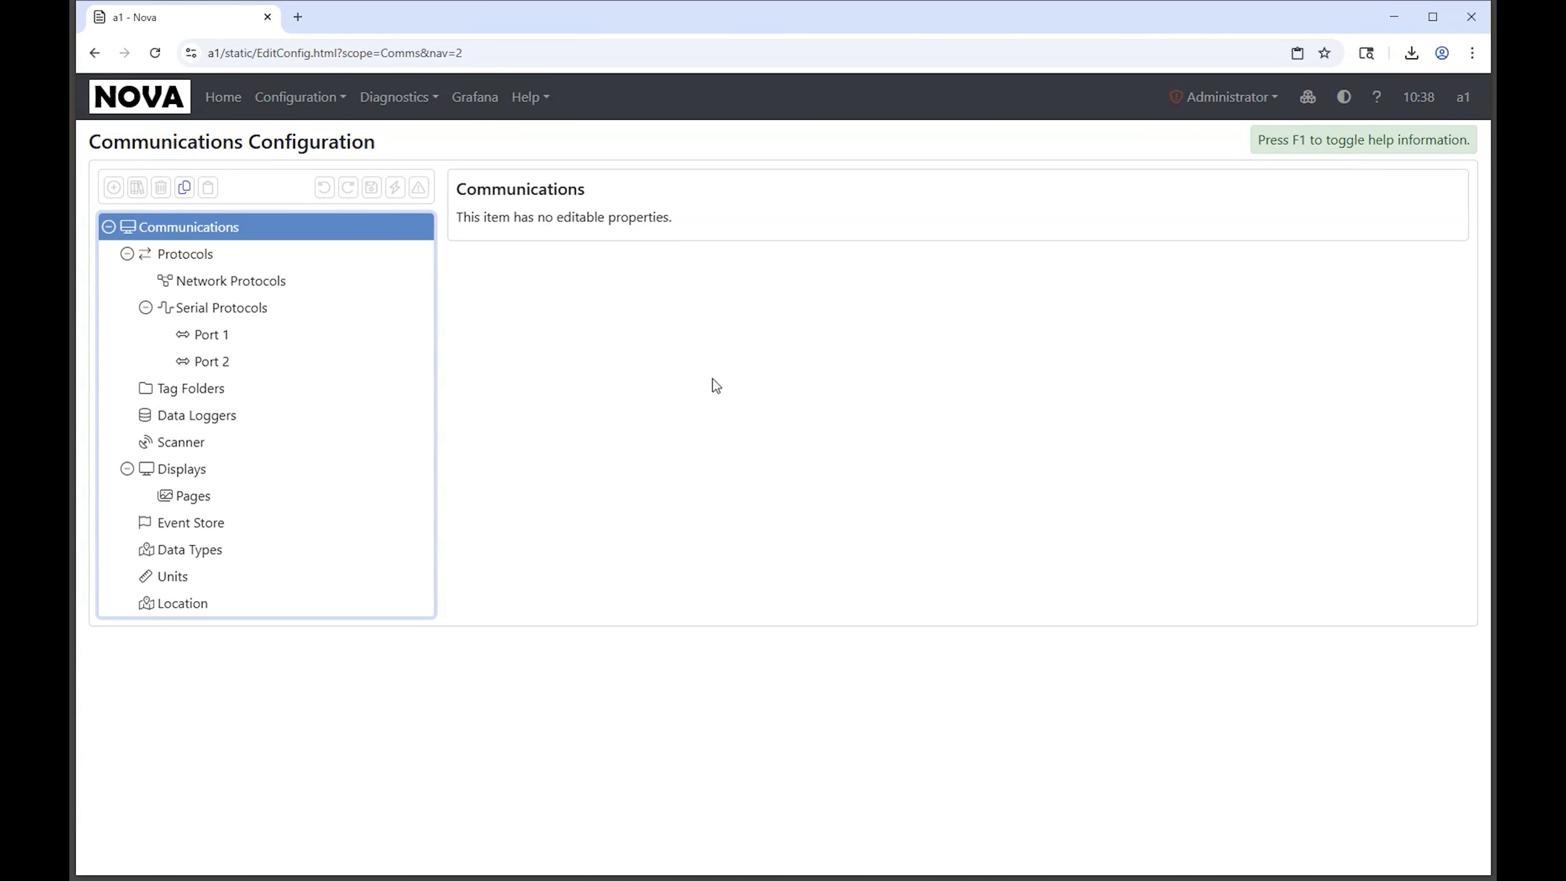
{"action": "left_click", "coordinate": [229, 283]}
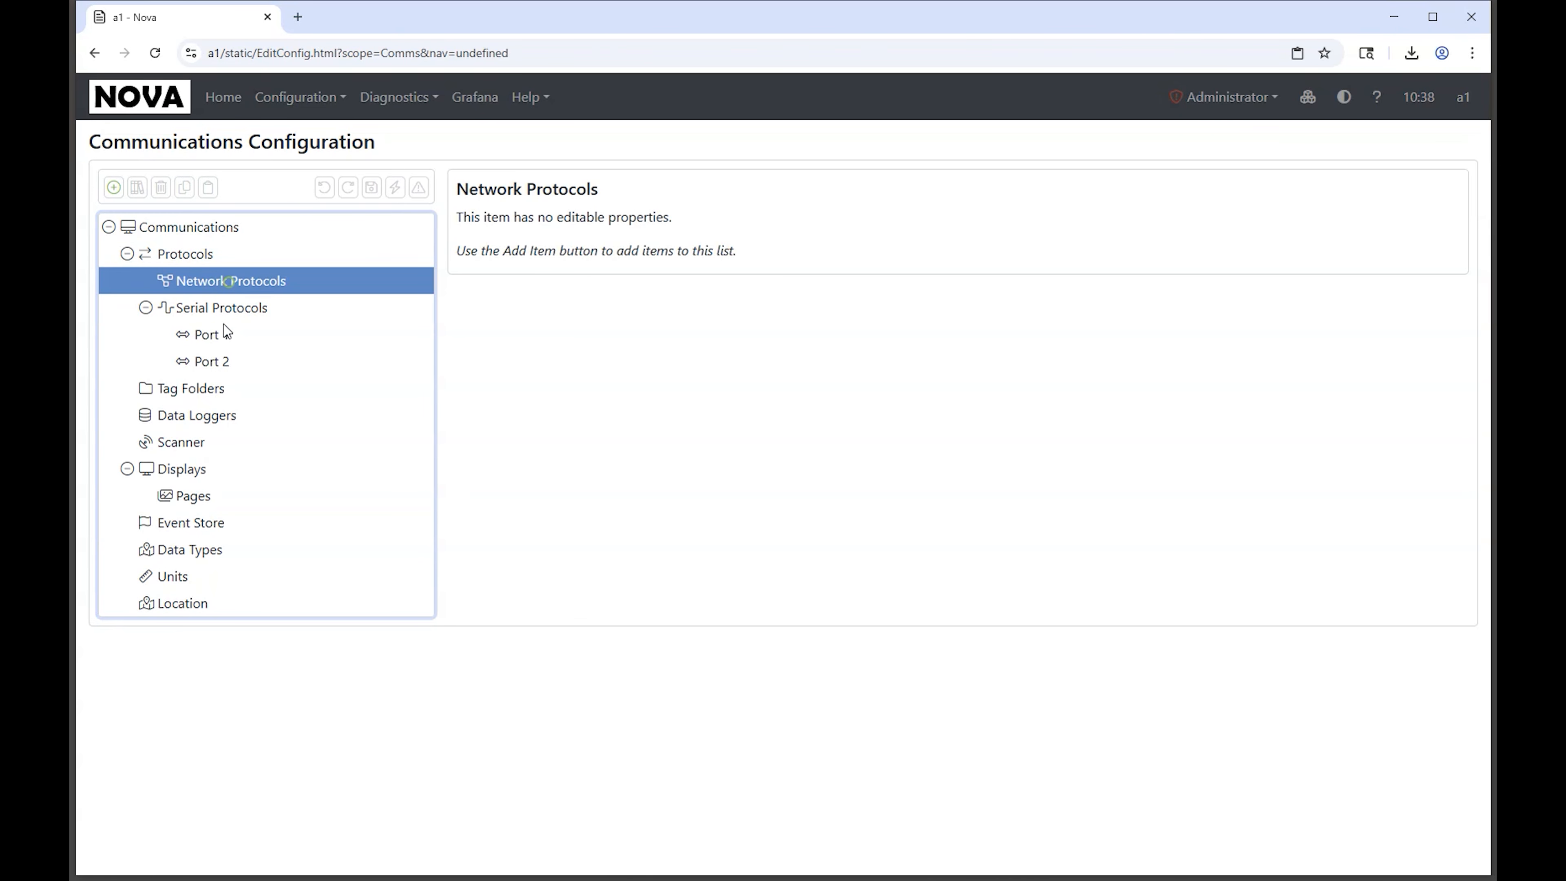
{"action": "left_click", "coordinate": [113, 187]}
{"action": "scroll", "coordinate": [900, 427], "scroll_direction": "down", "scroll_amount": 9}
{"action": "scroll", "coordinate": [872, 425], "scroll_direction": "up", "scroll_amount": 3}
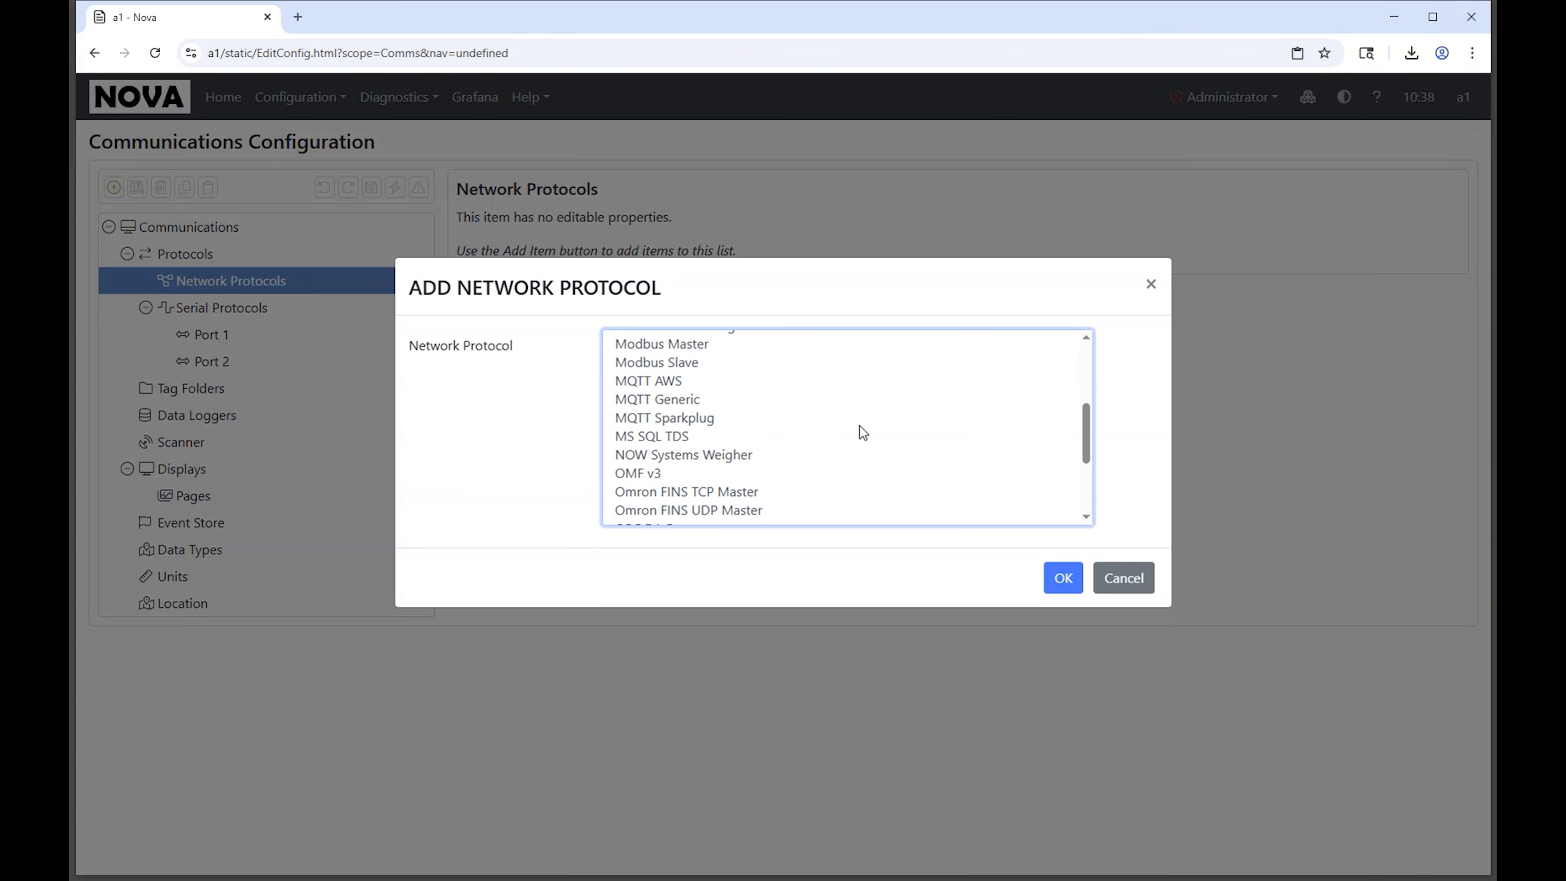
{"action": "double_click", "coordinate": [698, 343]}
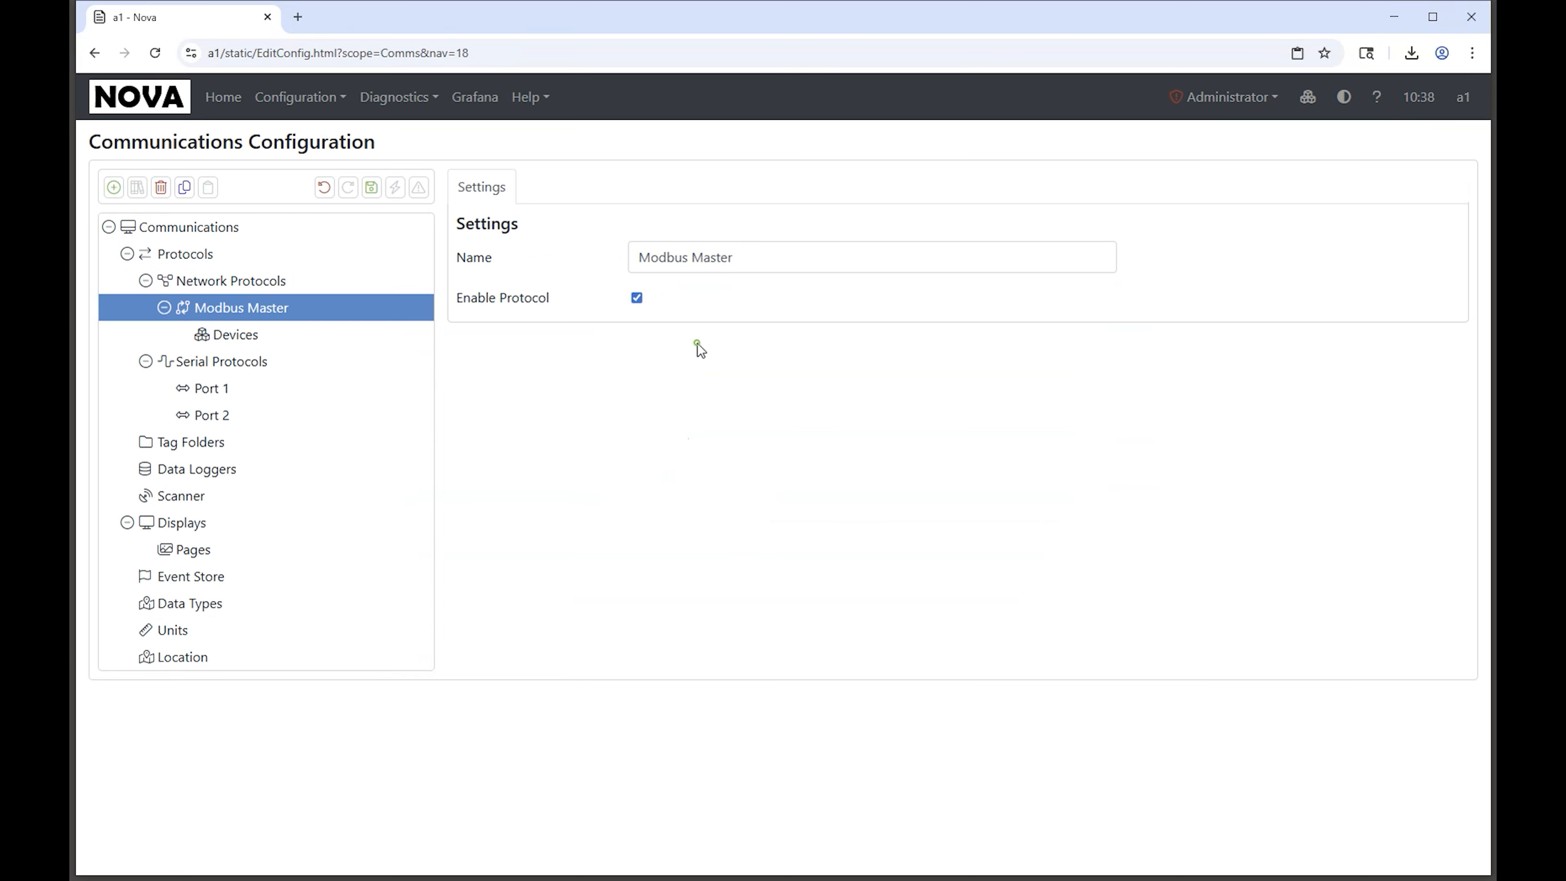
Step: Add a device to the Modbus Master protocol with primary host 192.168.40.116
{"action": "left_click", "coordinate": [250, 337]}
{"action": "left_click", "coordinate": [113, 187]}
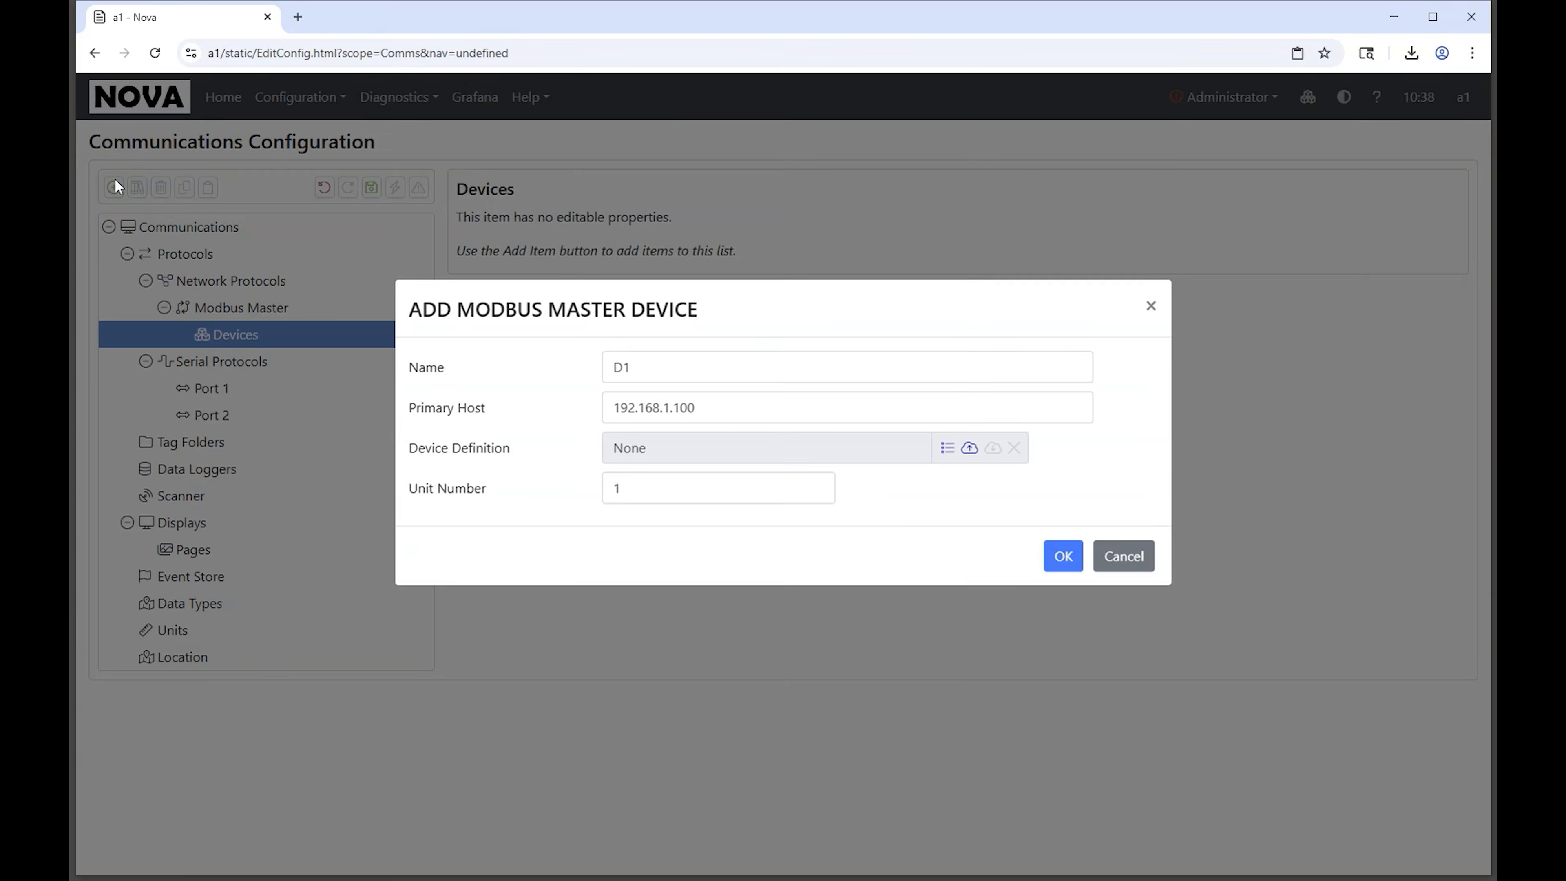
{"action": "key", "text": "Tab"}
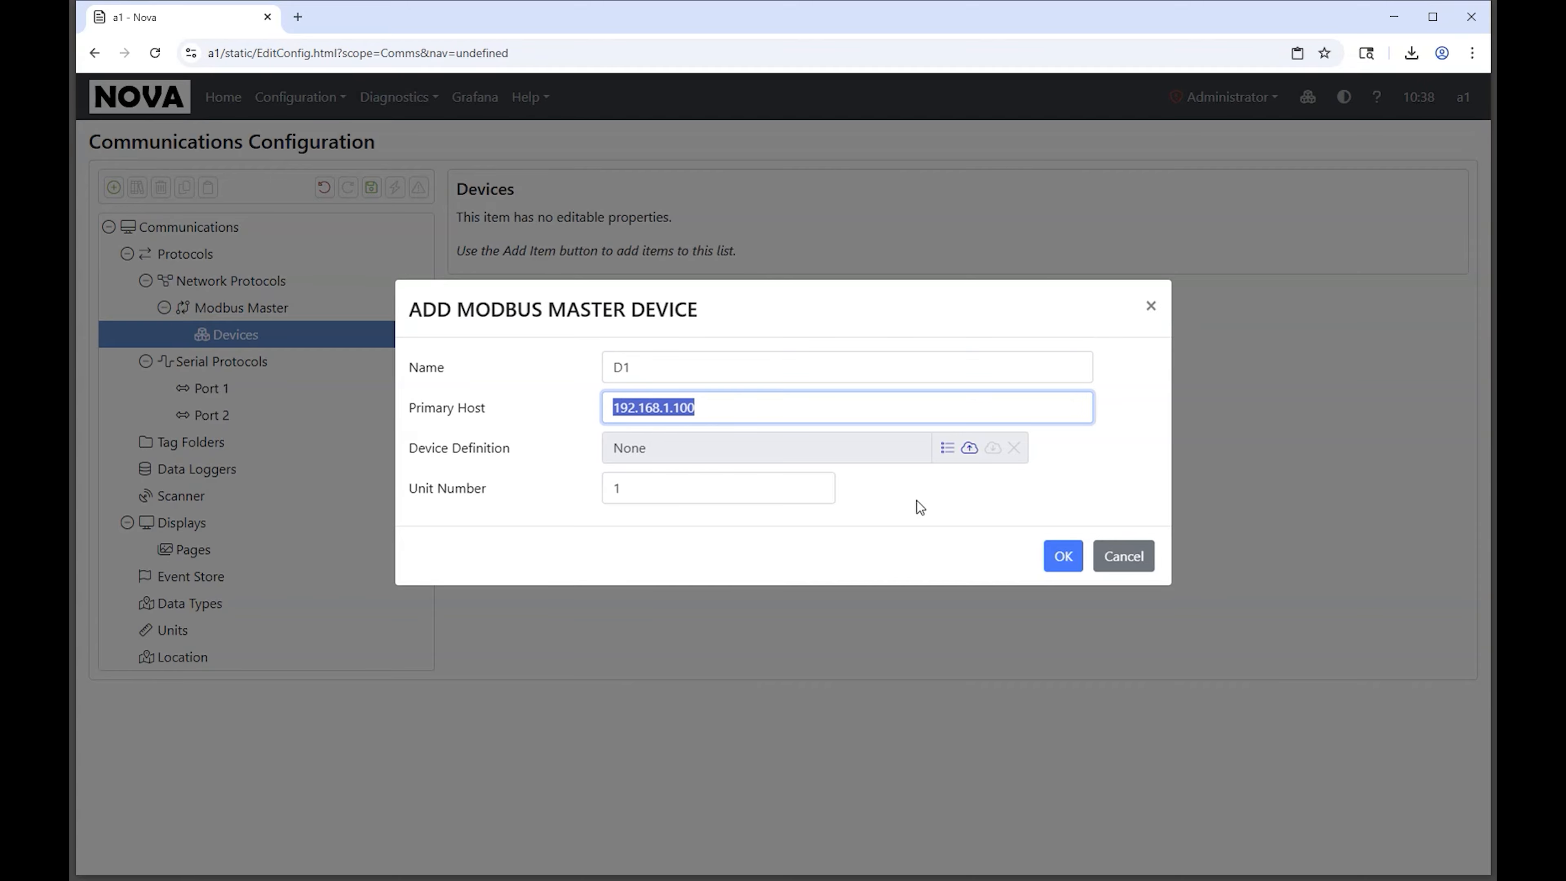
{"action": "type", "text": "192.1"}
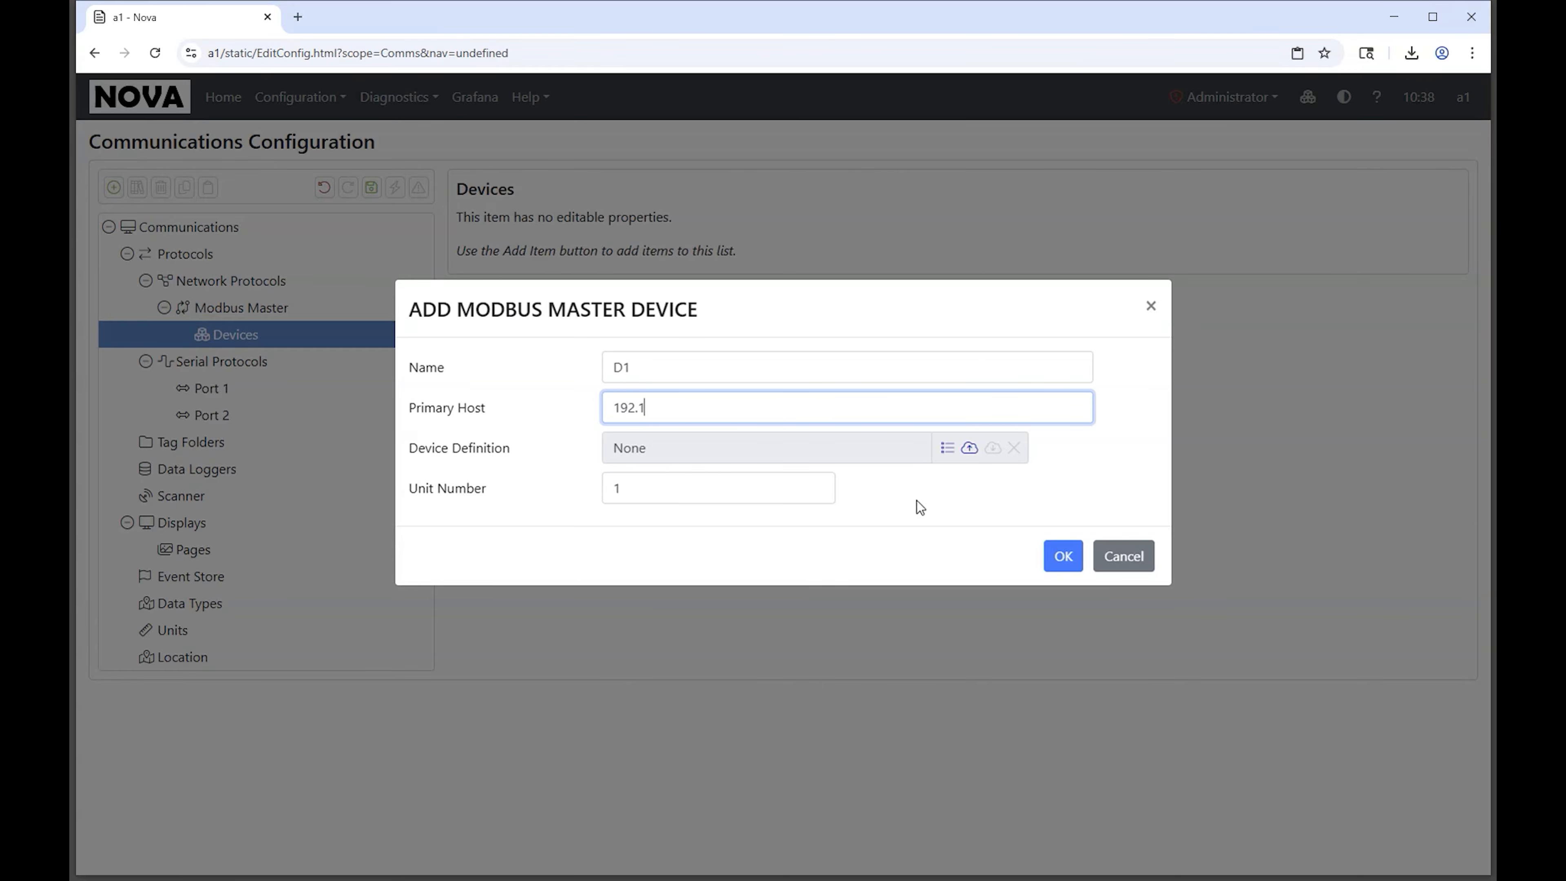
{"action": "type", "text": "68.40.1167"}
{"action": "key", "text": "ctrl+a"}
{"action": "left_click", "coordinate": [1053, 567]}
Step: Add an Ordered Group of registers to the new Modbus device
{"action": "left_click", "coordinate": [252, 388]}
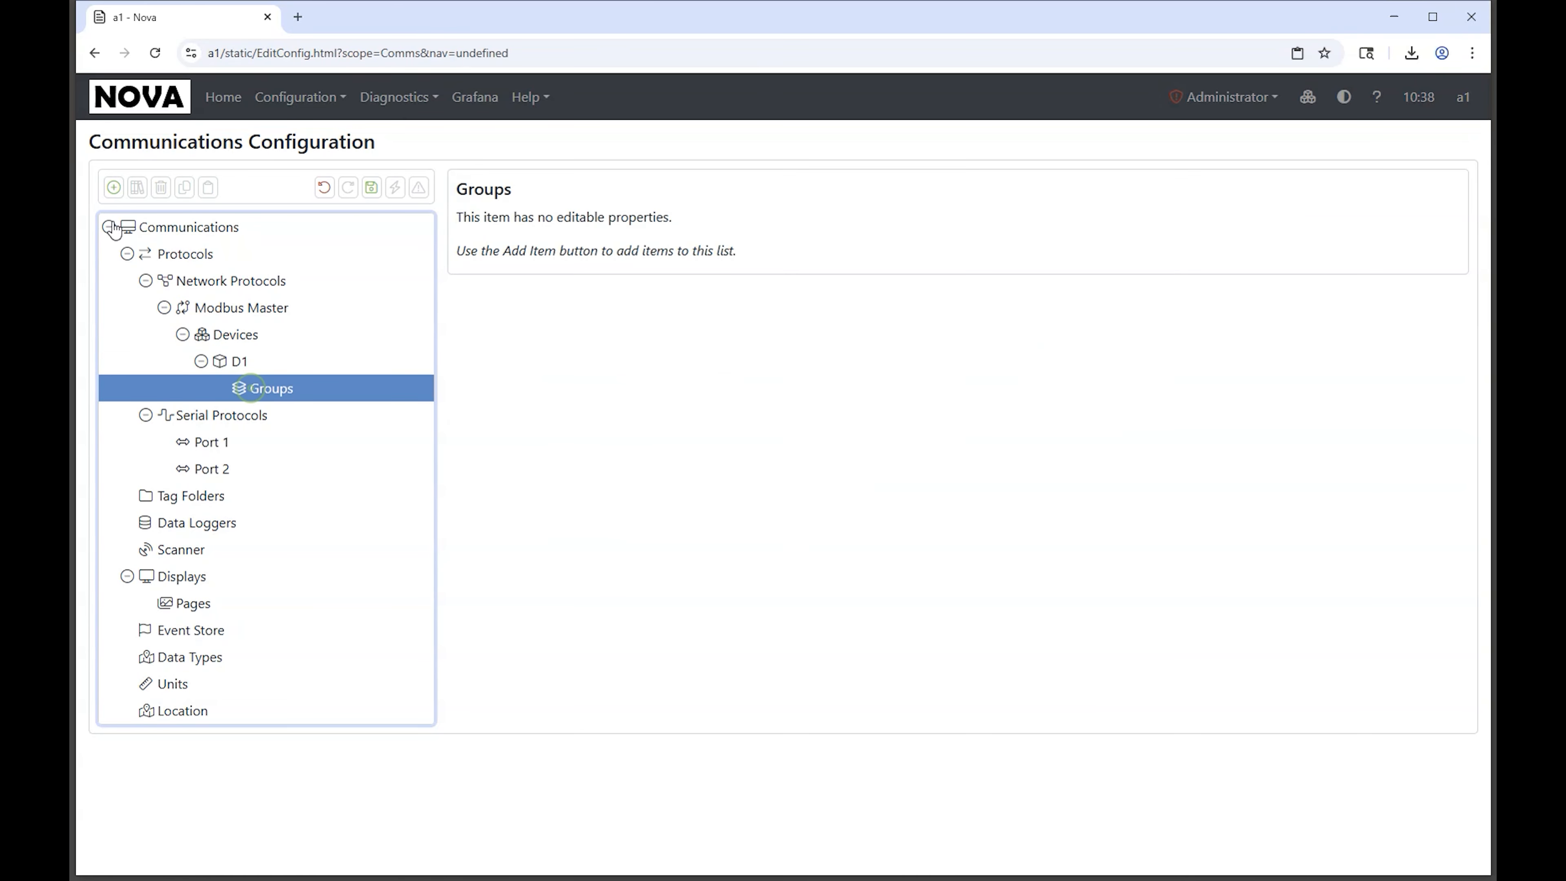
{"action": "left_click", "coordinate": [114, 187]}
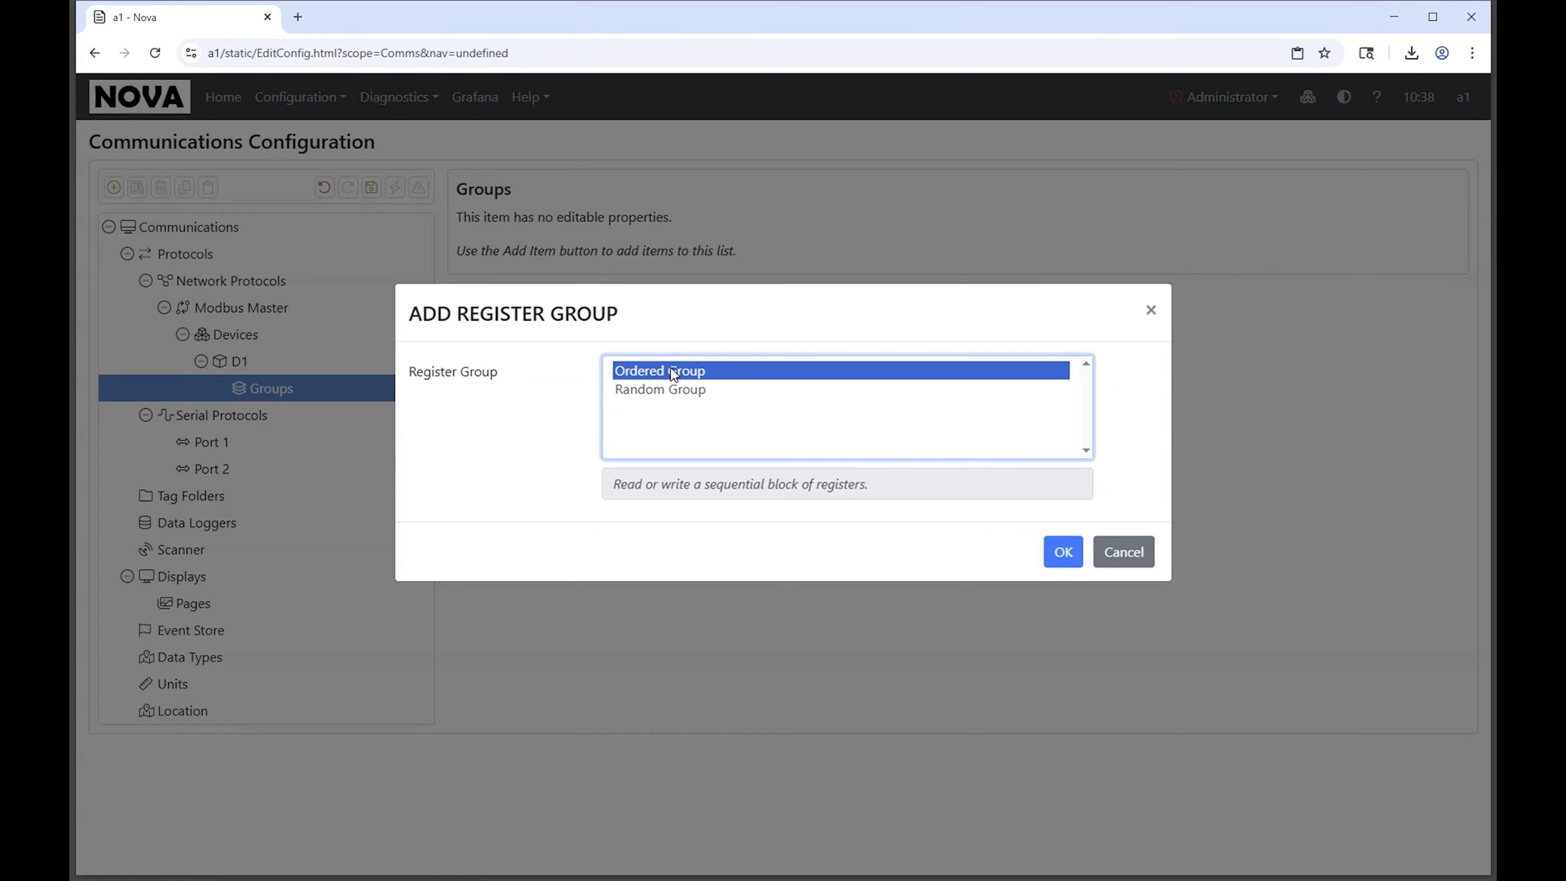
{"action": "double_click", "coordinate": [670, 371]}
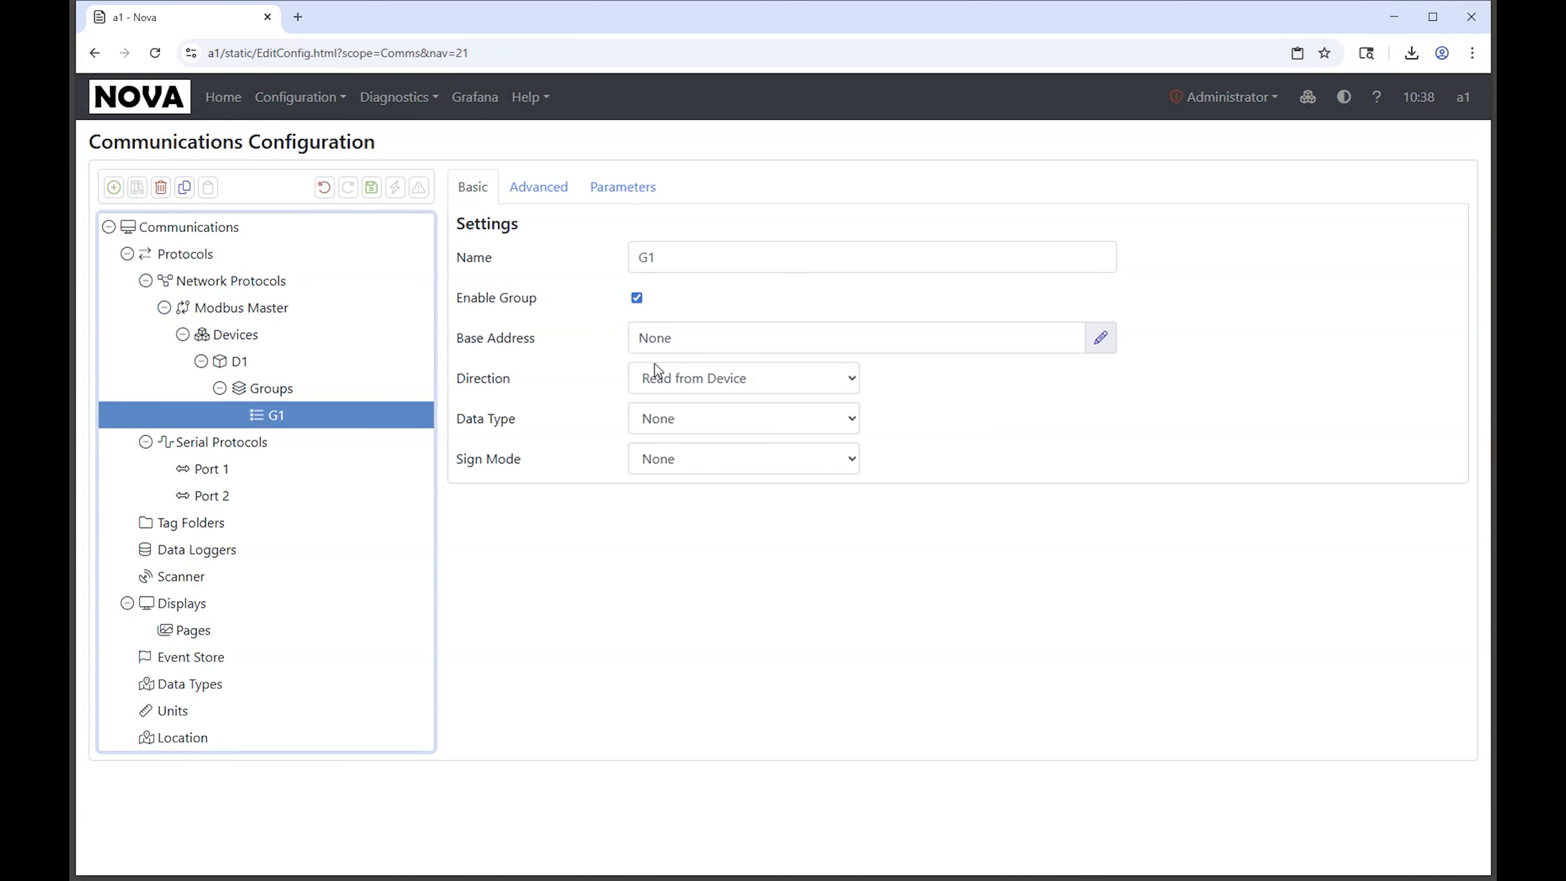
Step: Set the register group's base address to the Holding Registers table at register index 1
{"action": "left_click", "coordinate": [709, 338]}
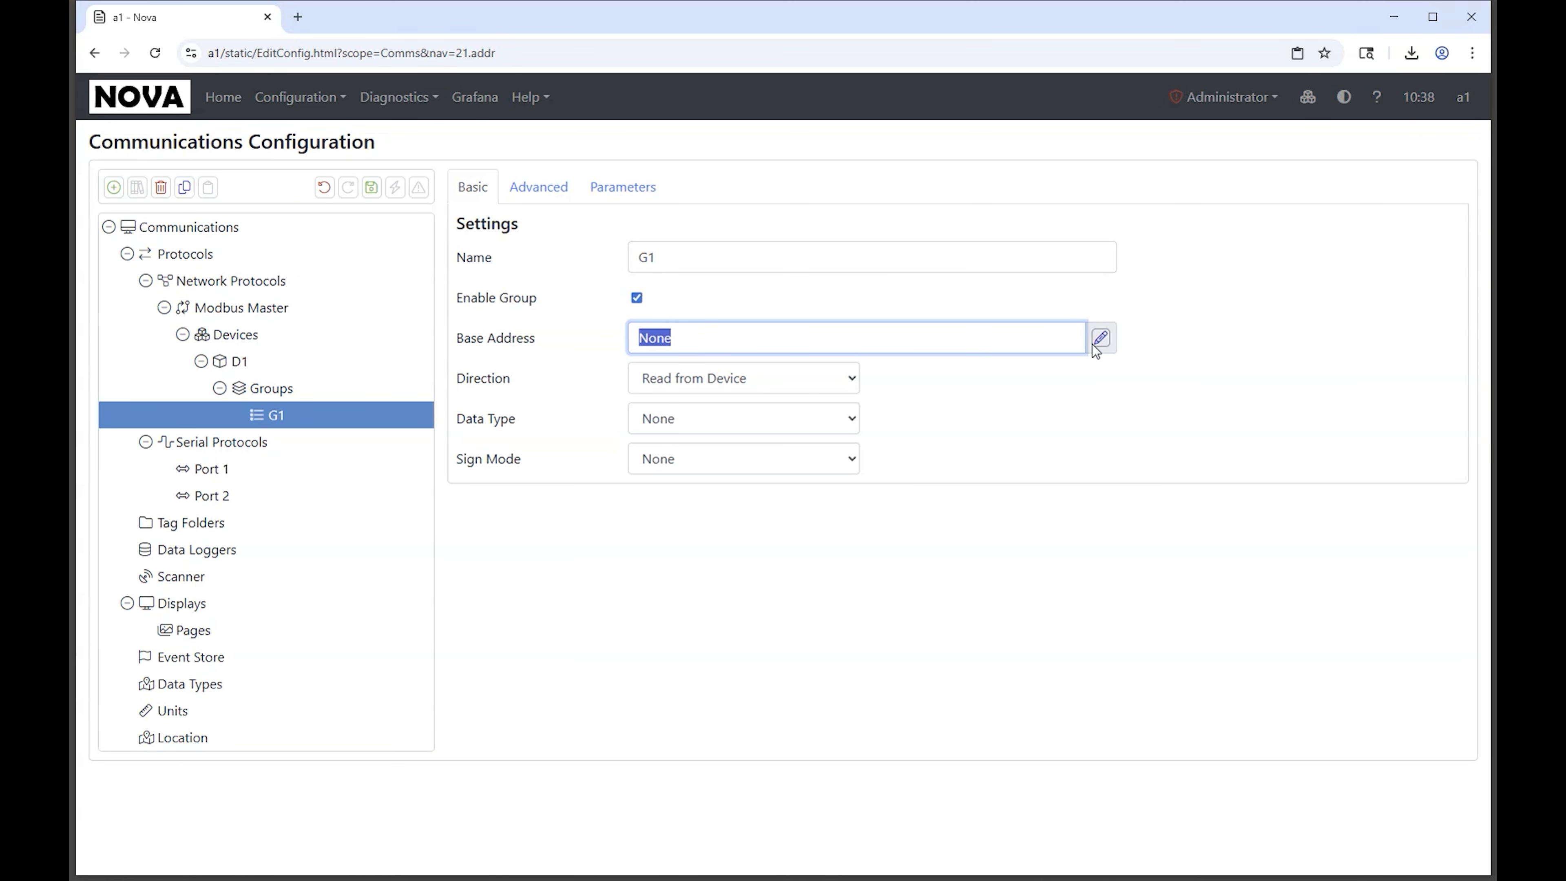
{"action": "left_click", "coordinate": [1100, 339]}
{"action": "left_click", "coordinate": [658, 410]}
{"action": "left_click", "coordinate": [653, 535]}
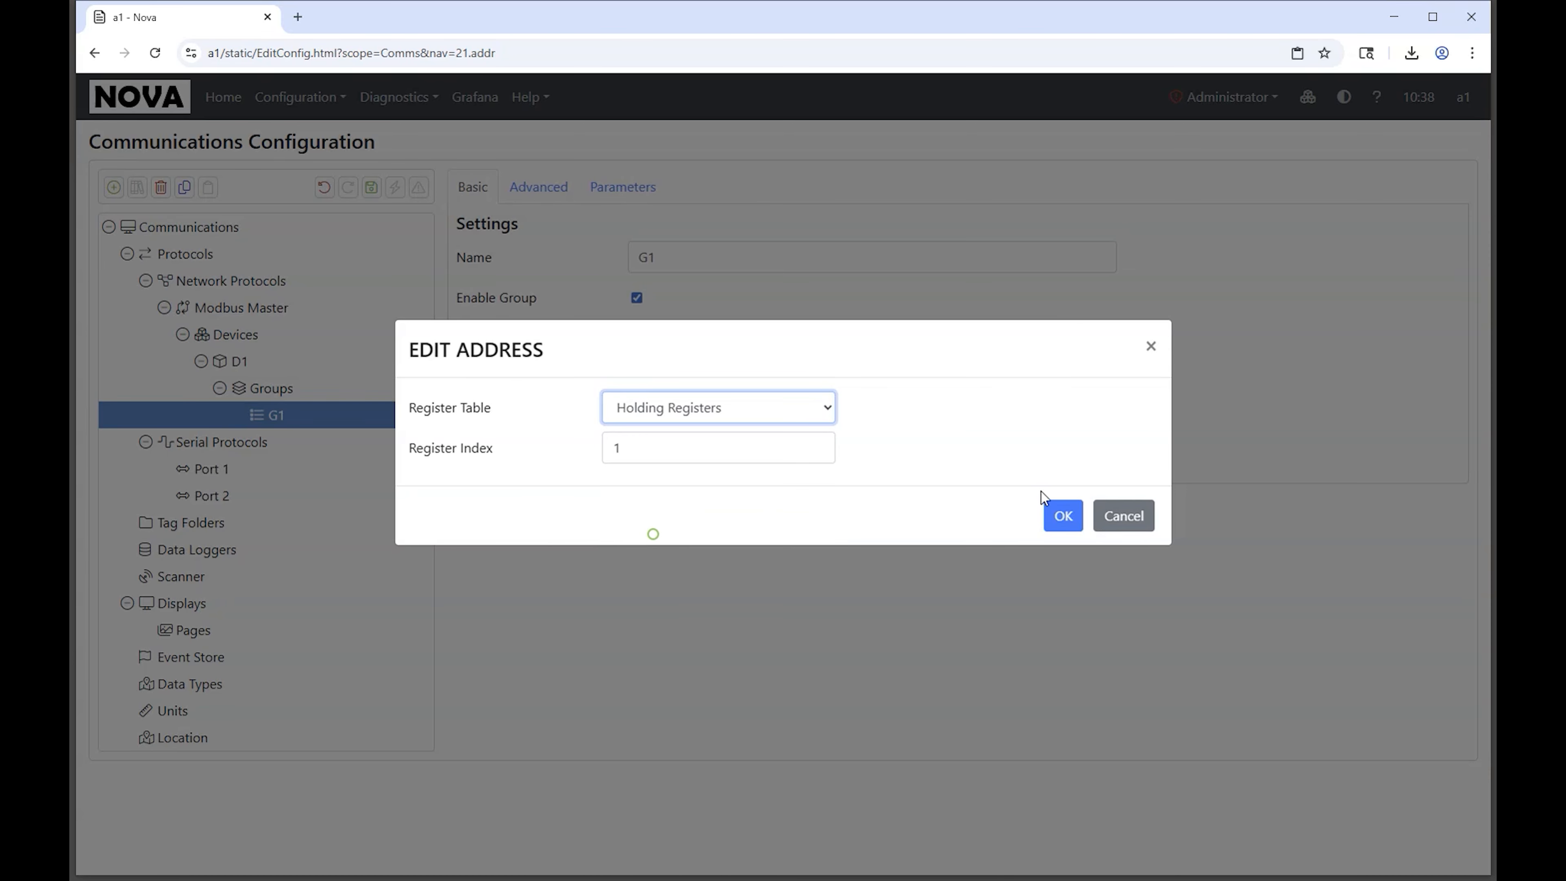
{"action": "left_click", "coordinate": [1052, 509]}
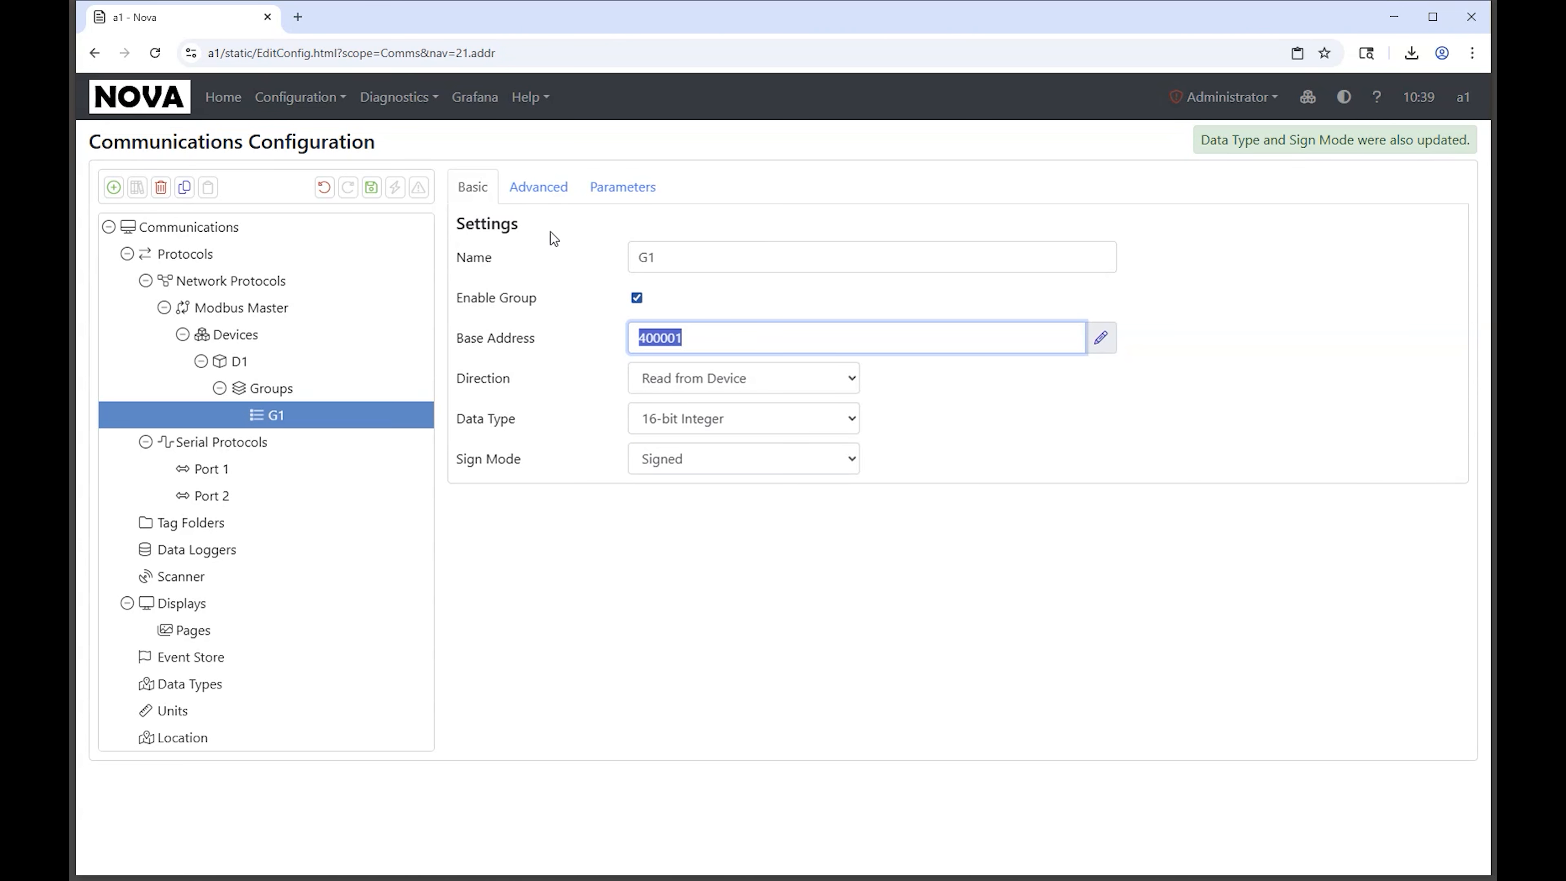
Step: Add four parameters to the register group, starting from its base address
{"action": "left_click", "coordinate": [615, 193]}
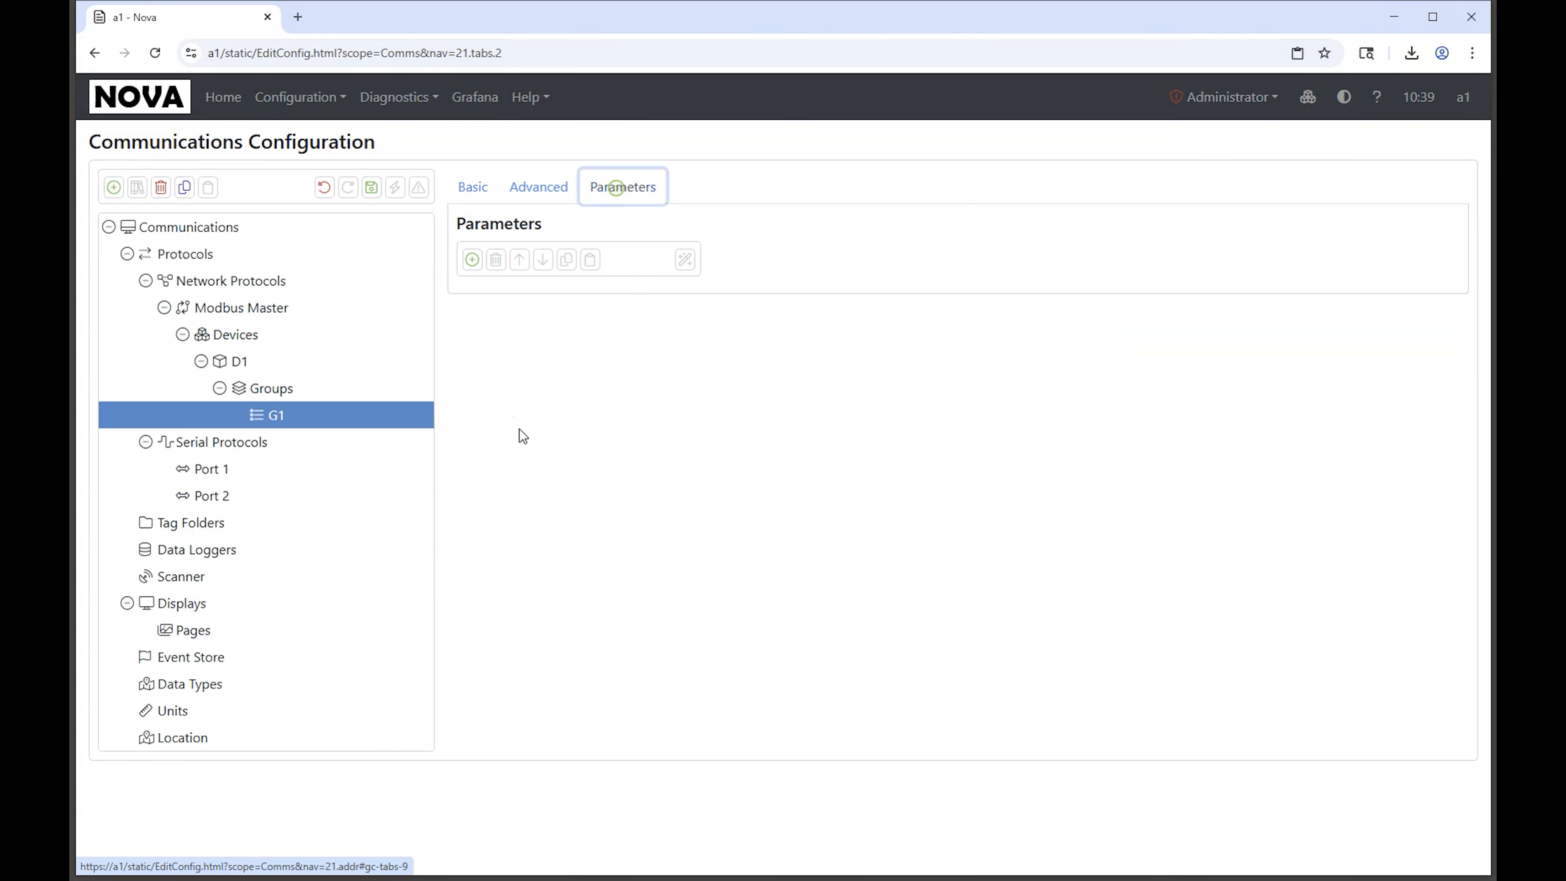
{"action": "left_click", "coordinate": [472, 260]}
{"action": "left_click", "coordinate": [472, 260]}
{"action": "left_click", "coordinate": [472, 259]}
{"action": "left_click", "coordinate": [472, 259]}
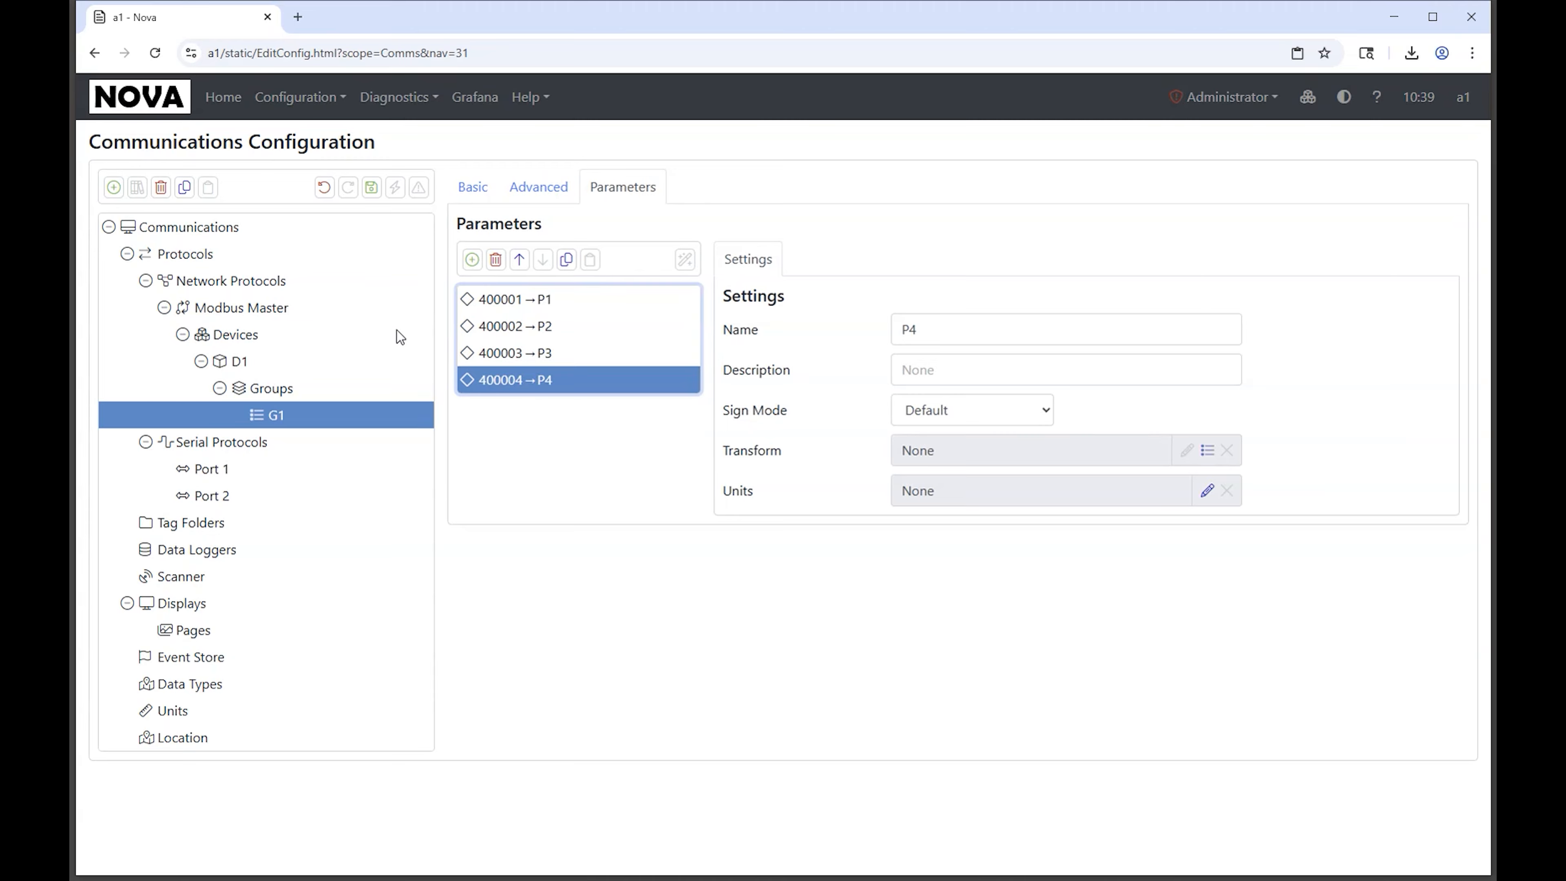
Step: Save the Communications configuration and commit the changes to the device
{"action": "left_click", "coordinate": [371, 188]}
{"action": "left_click", "coordinate": [397, 187]}
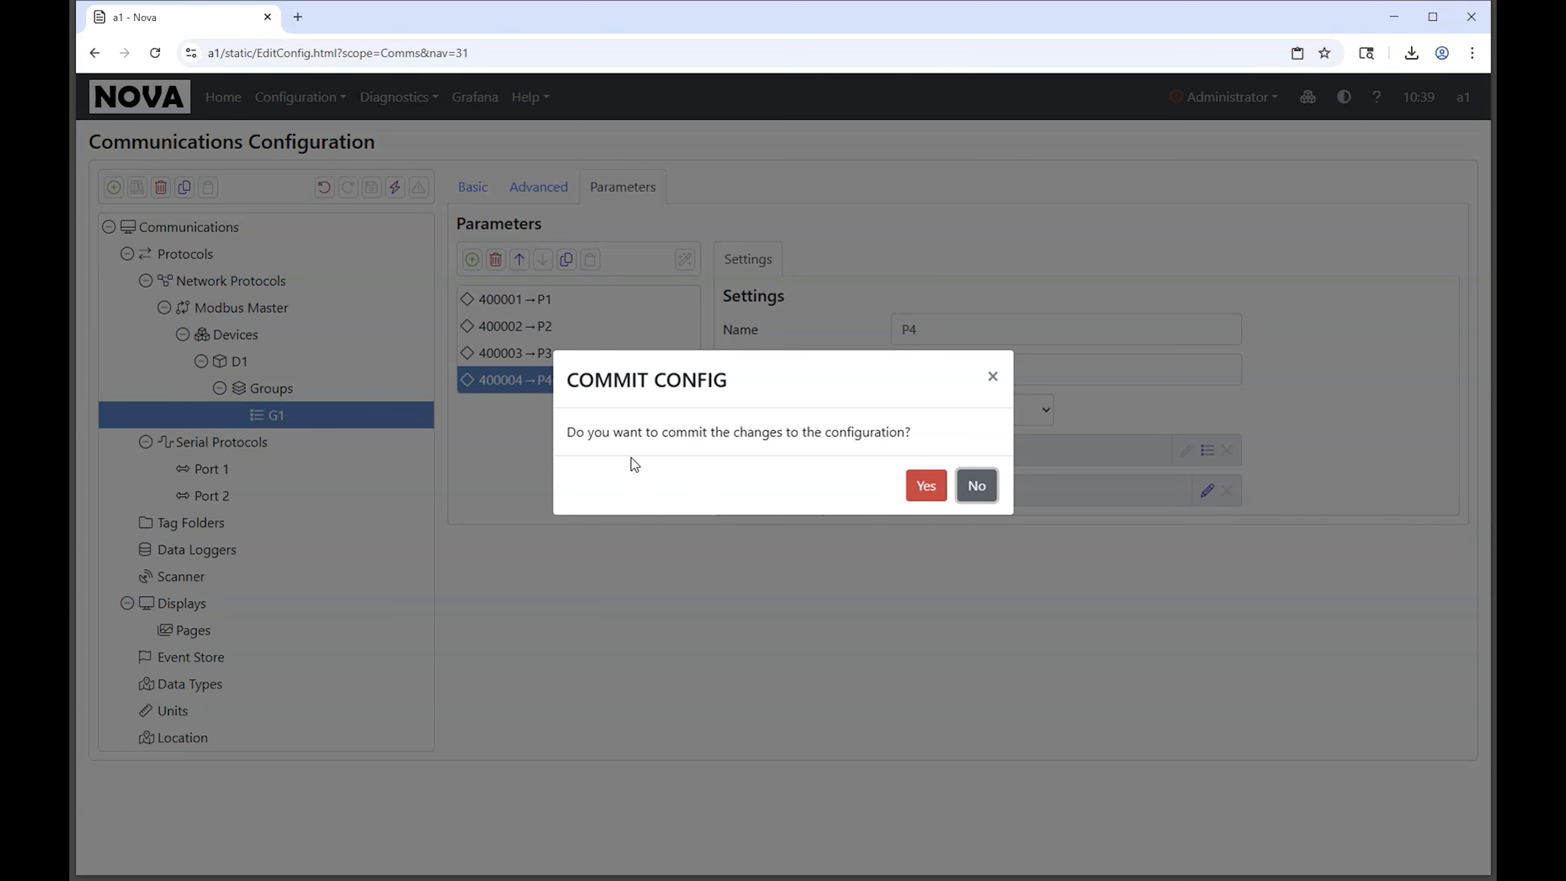
{"action": "left_click", "coordinate": [926, 485]}
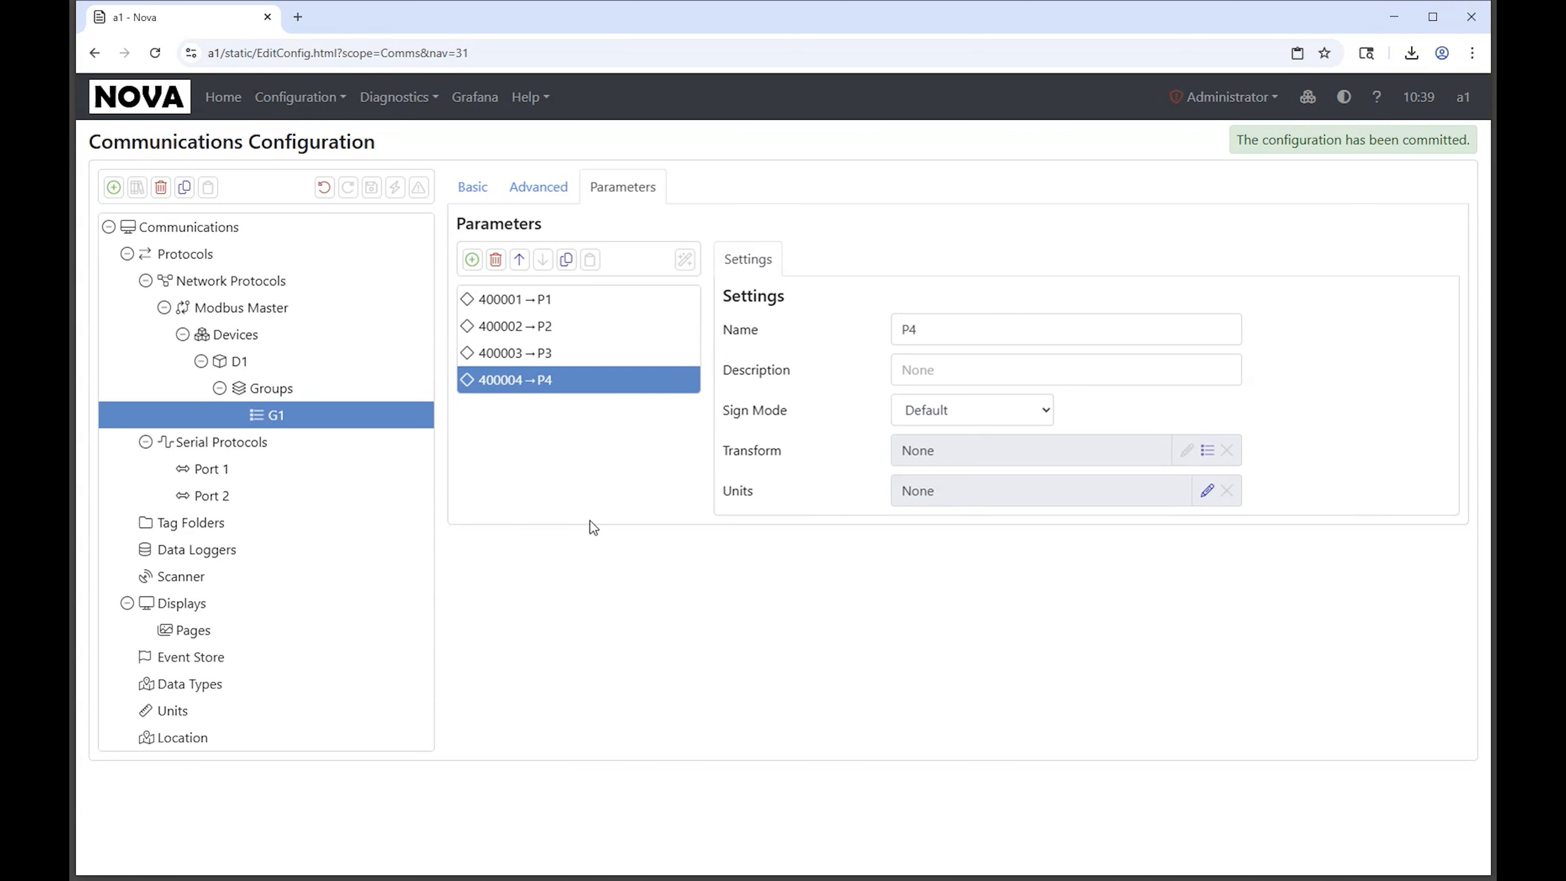
Step: Open the home page in a separate browser tab and view the Modbus Master application's log
{"action": "middle_click", "coordinate": [222, 99]}
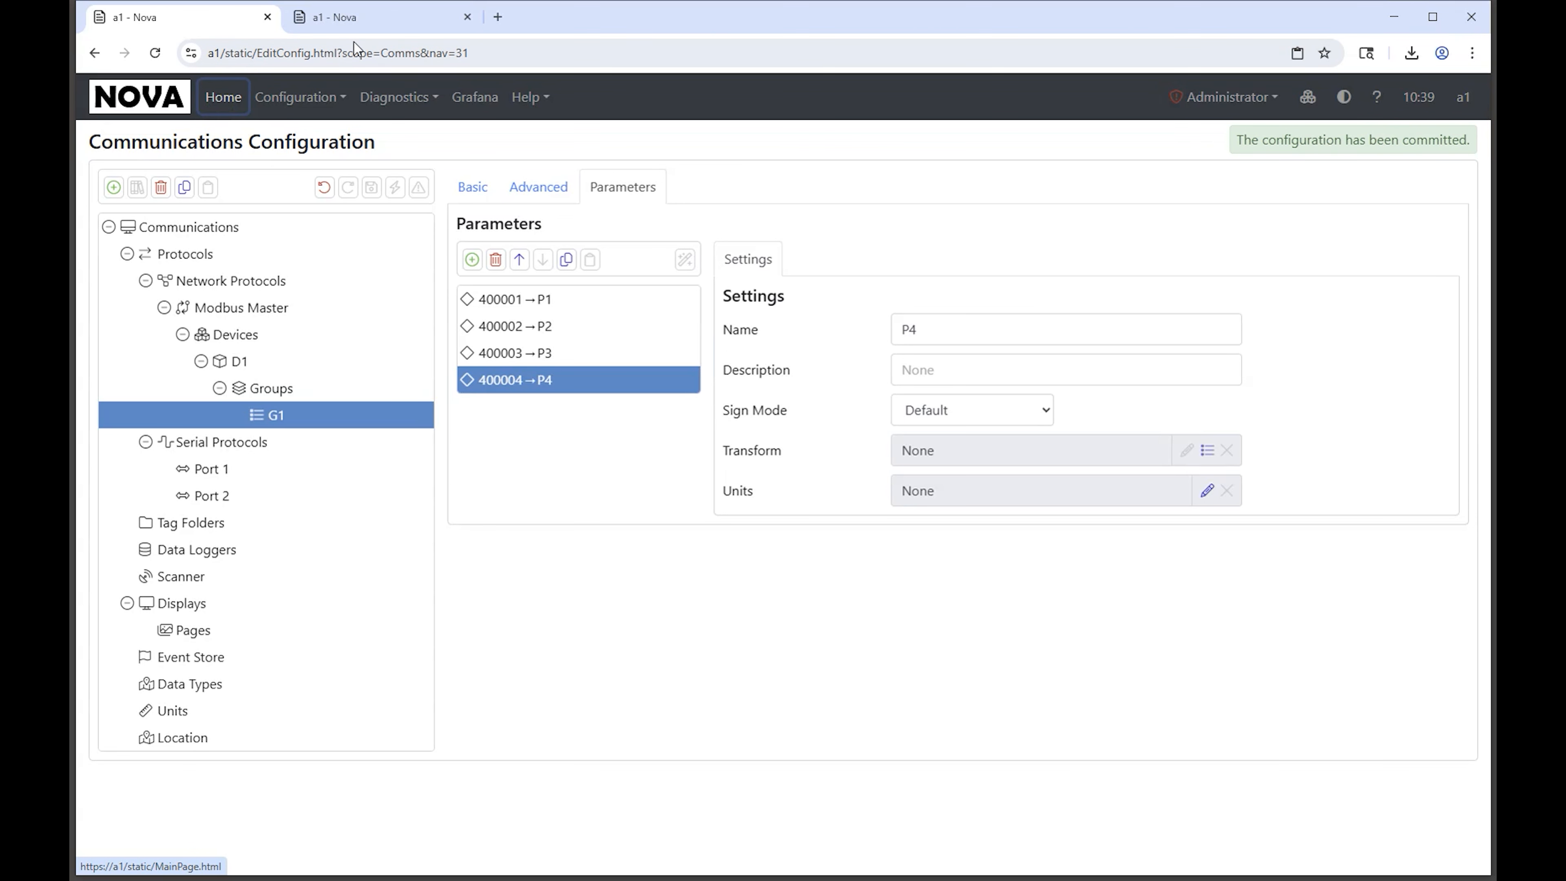
{"action": "left_click", "coordinate": [354, 25]}
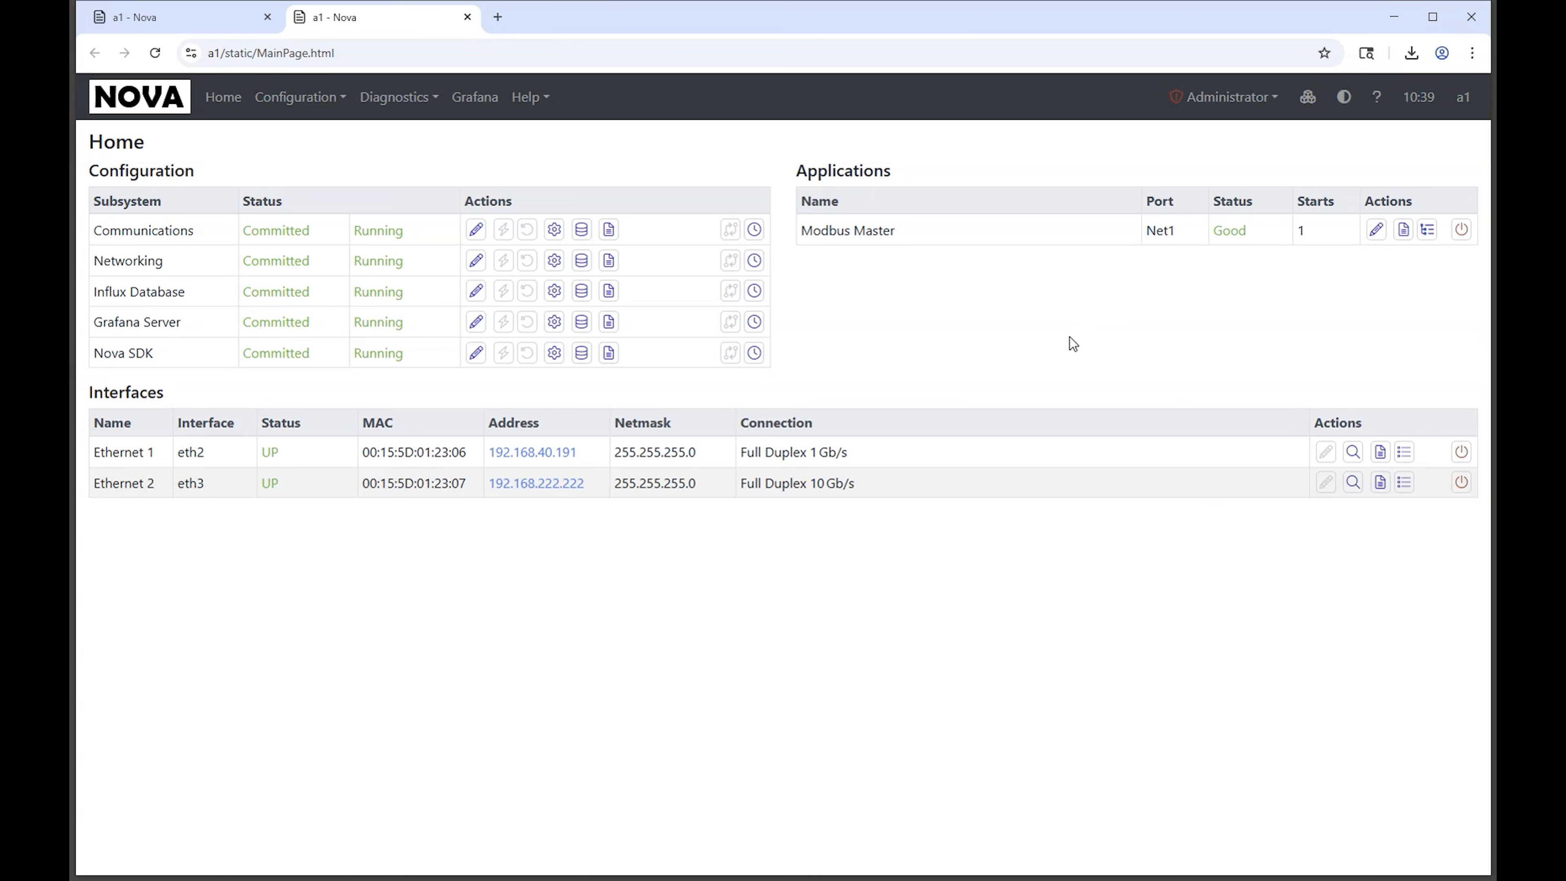
{"action": "left_click", "coordinate": [1402, 231]}
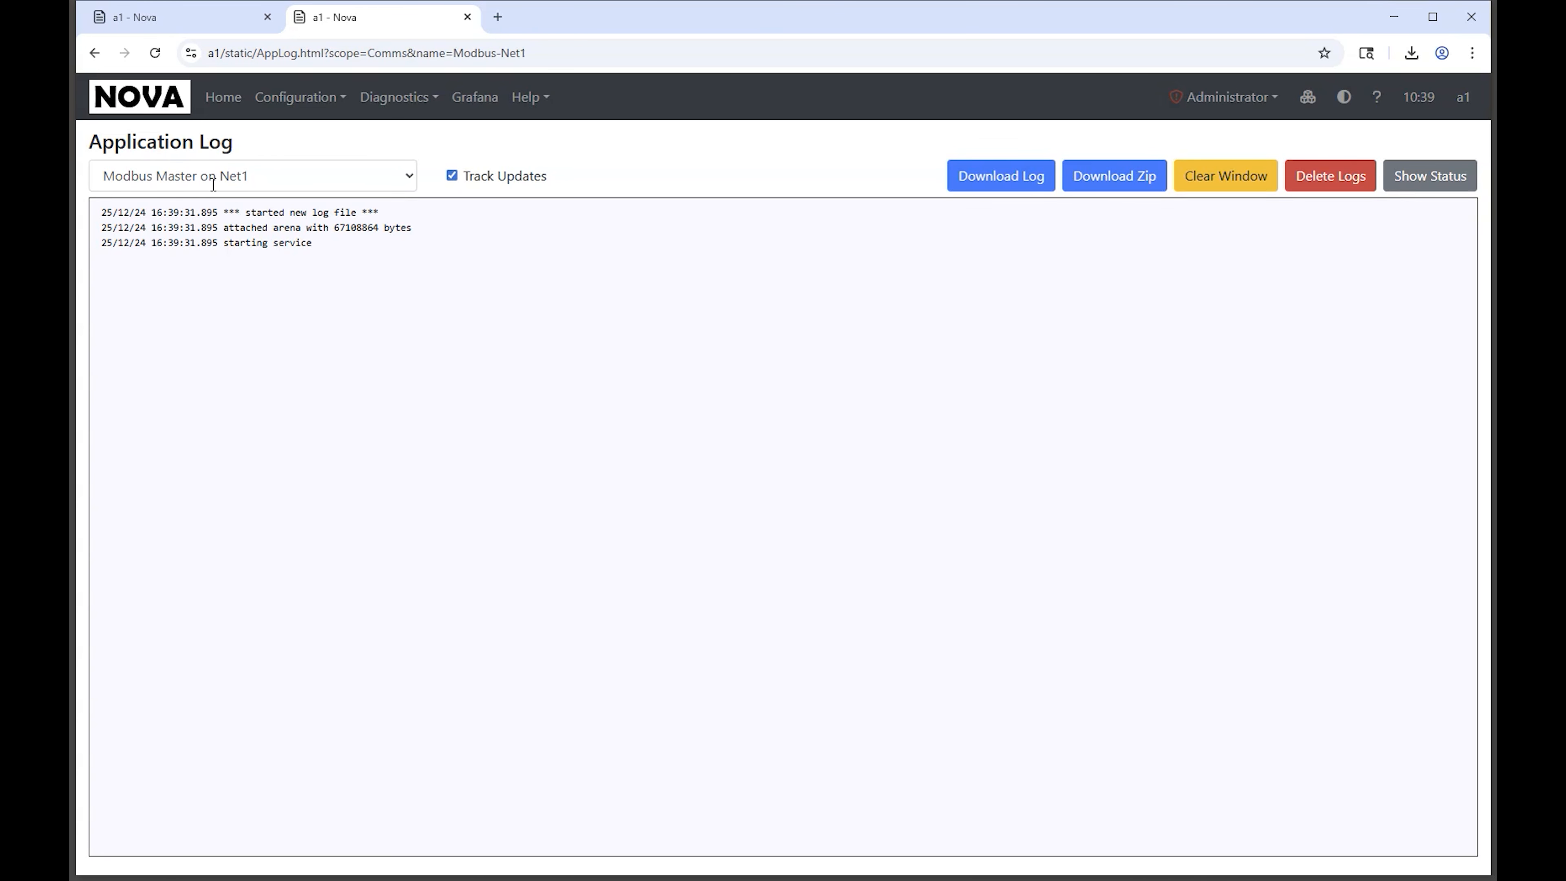
Step: Return to the Communications configuration and enable two additional Device Trace options for device D1
{"action": "left_click", "coordinate": [164, 19]}
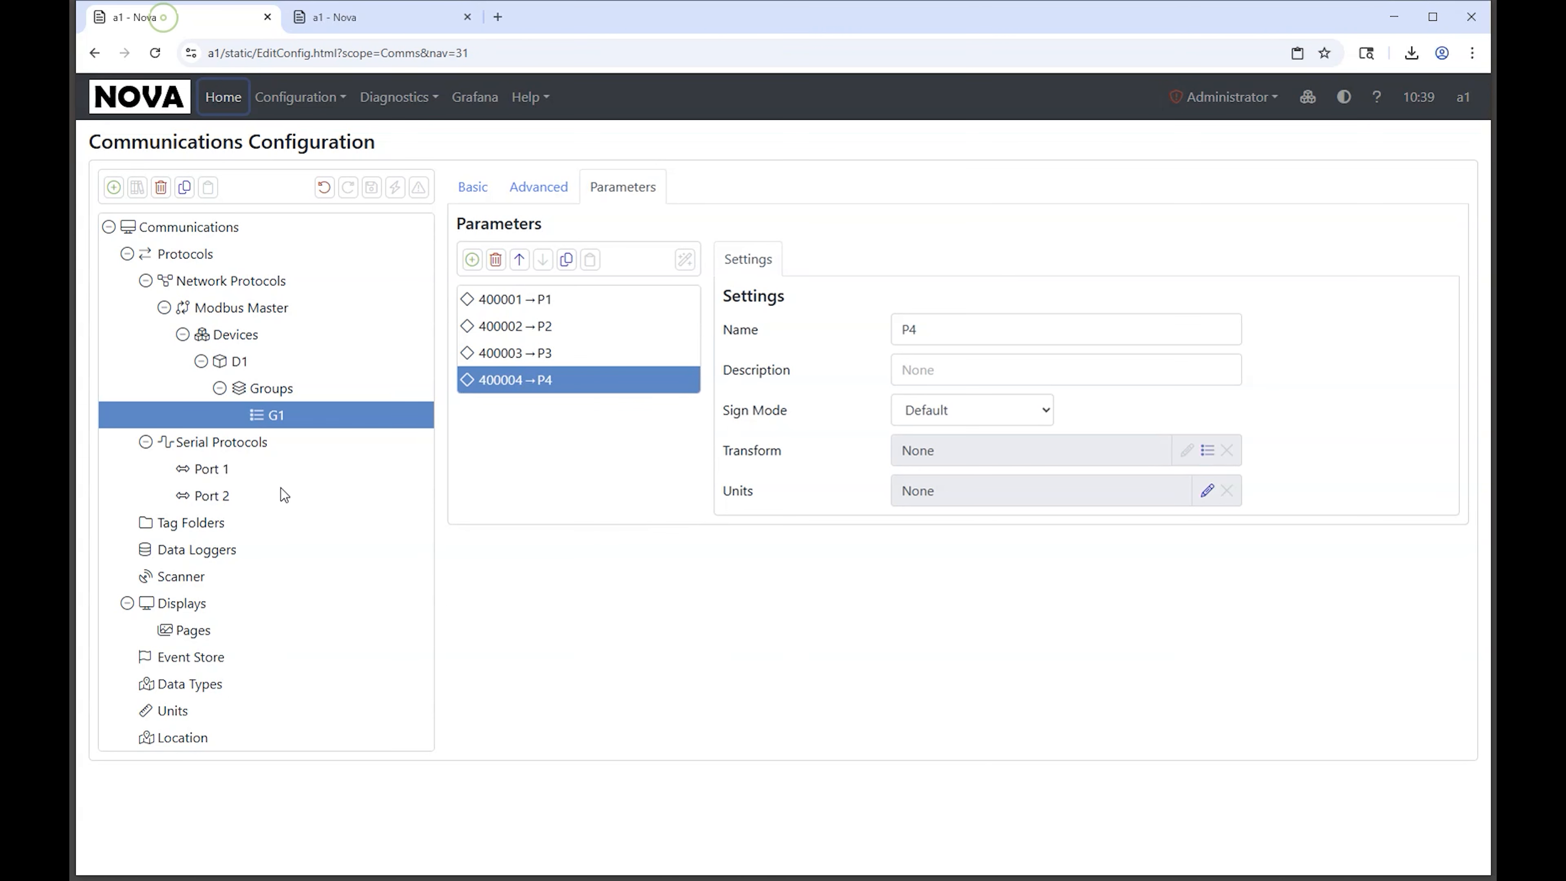
{"action": "left_click", "coordinate": [238, 363]}
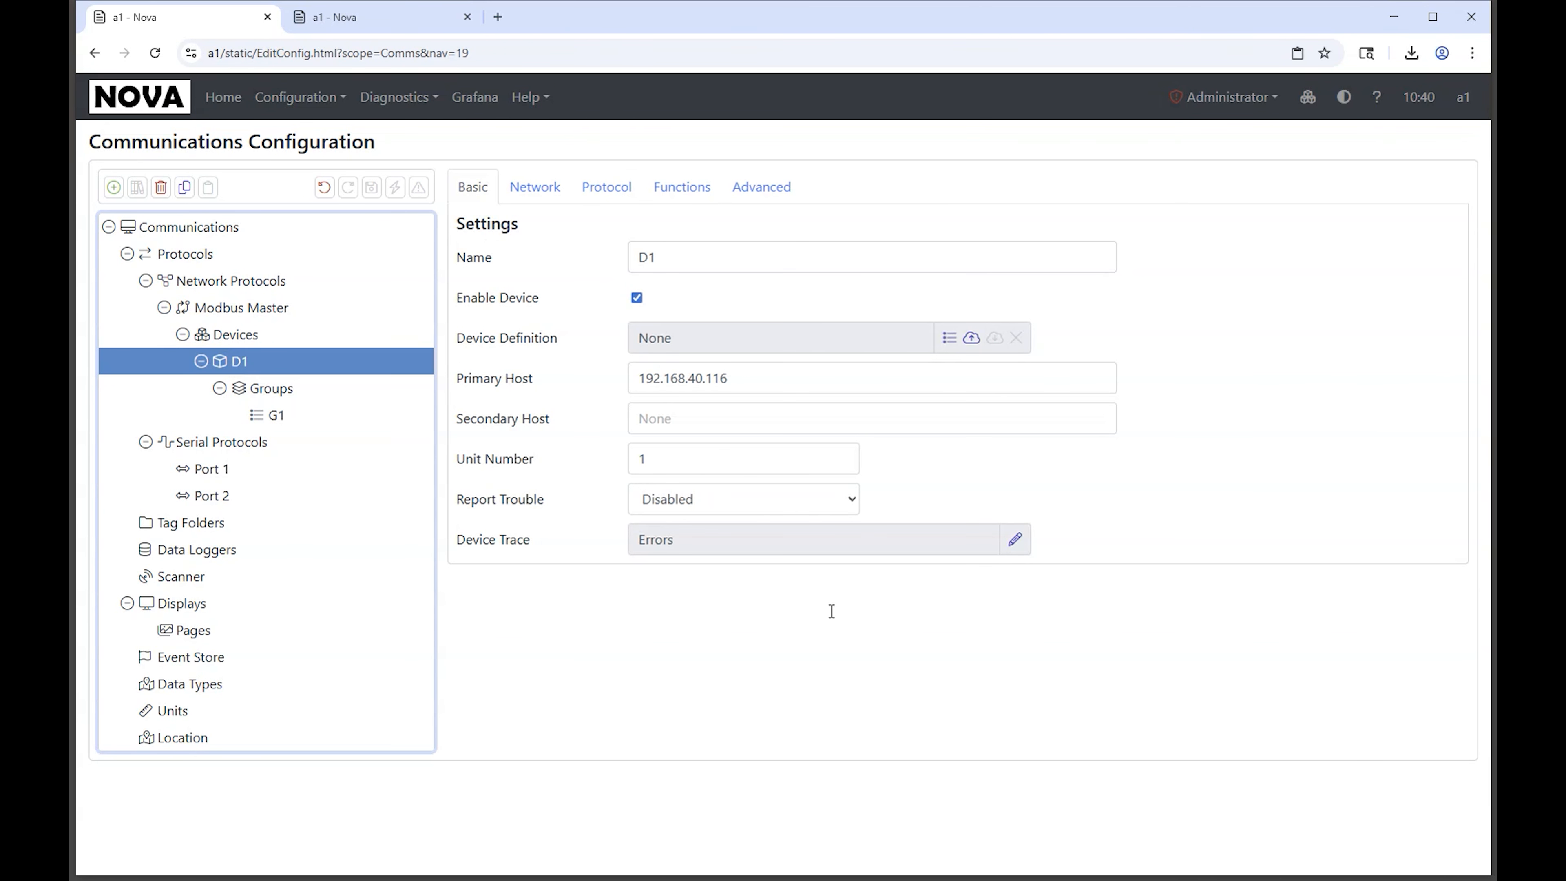
{"action": "left_click", "coordinate": [1015, 540]}
{"action": "left_click", "coordinate": [610, 428]}
{"action": "left_click", "coordinate": [611, 468]}
{"action": "left_click", "coordinate": [1063, 536]}
Step: Enable Session and Data in device D1's network trace alongside Errors, and save the configuration
{"action": "left_click", "coordinate": [534, 186]}
{"action": "left_click", "coordinate": [1015, 516]}
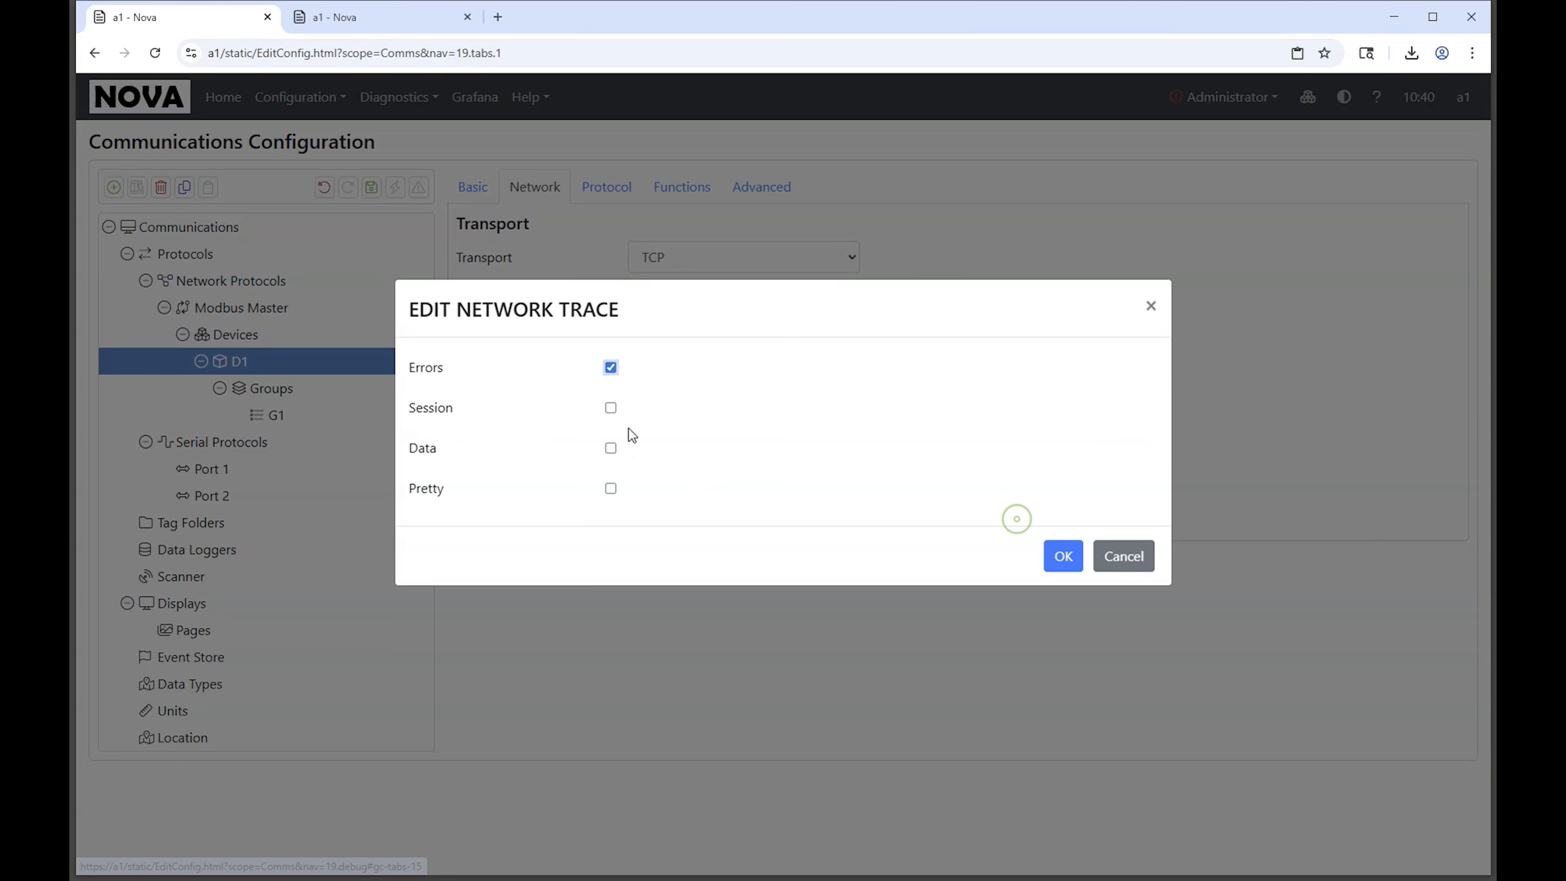
{"action": "left_click", "coordinate": [610, 408]}
{"action": "left_click", "coordinate": [610, 447]}
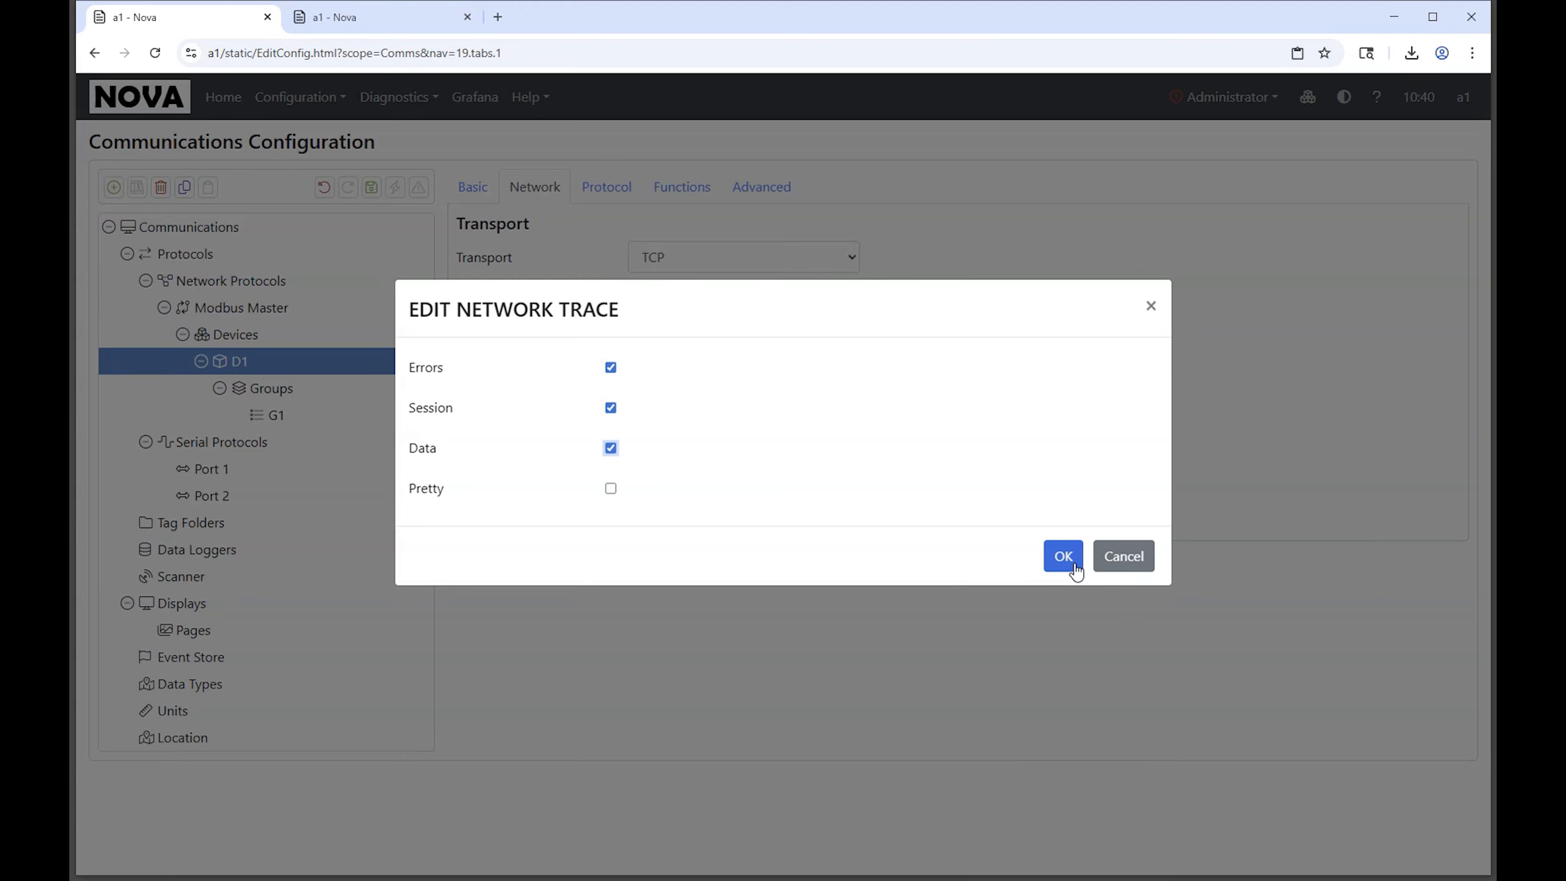
{"action": "left_click", "coordinate": [1063, 556]}
{"action": "left_click", "coordinate": [368, 186]}
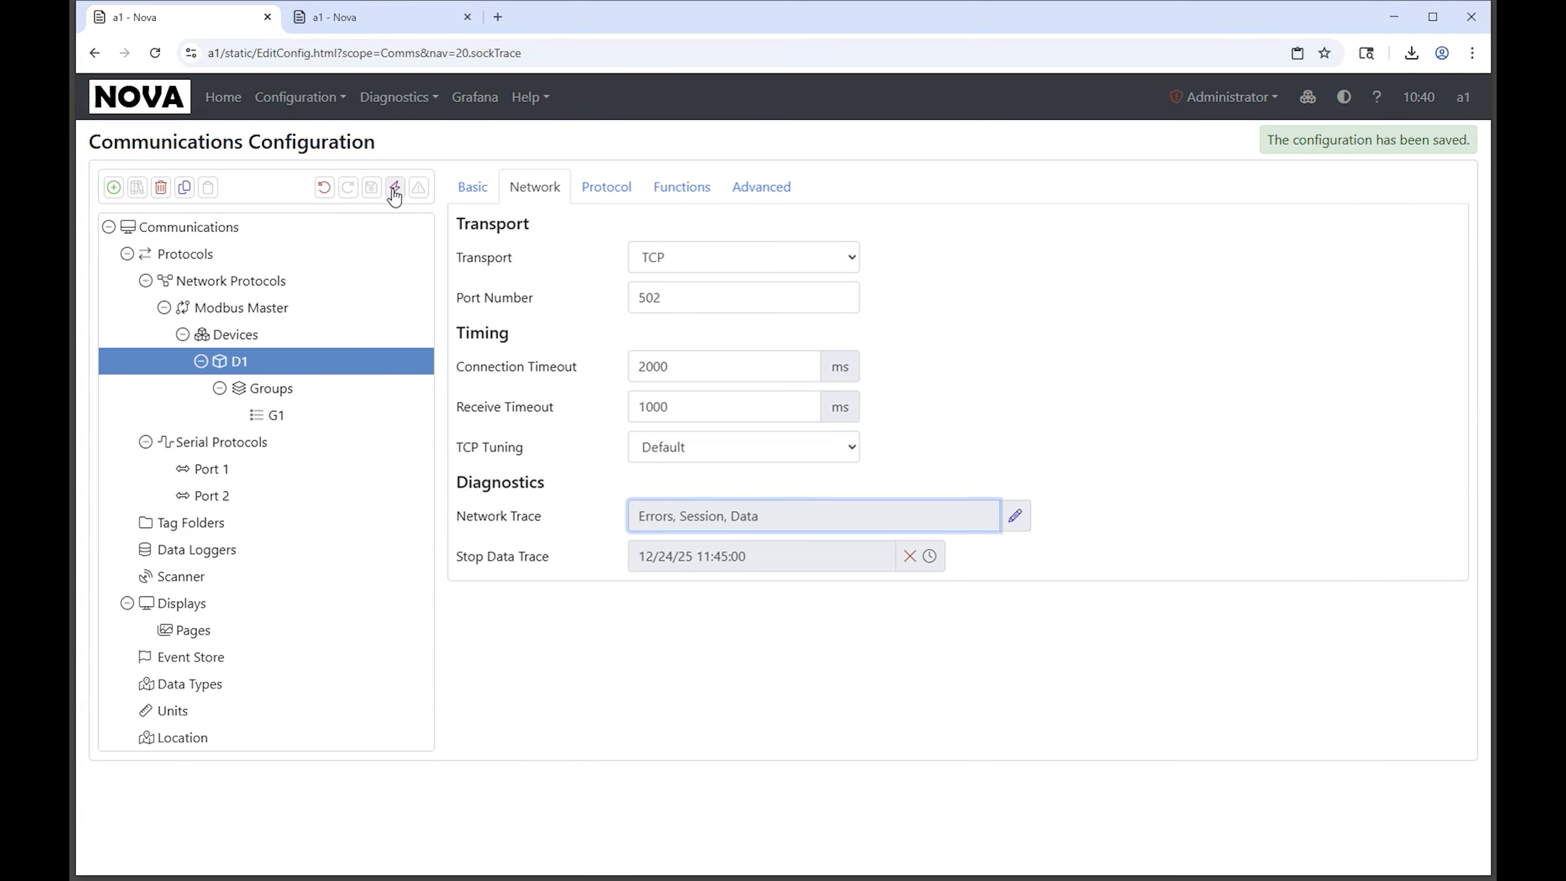
Step: Commit the Communications configuration and review the traced device traffic in the Modbus Master application log
{"action": "left_click", "coordinate": [395, 186]}
{"action": "key", "text": "ctrl+Tab"}
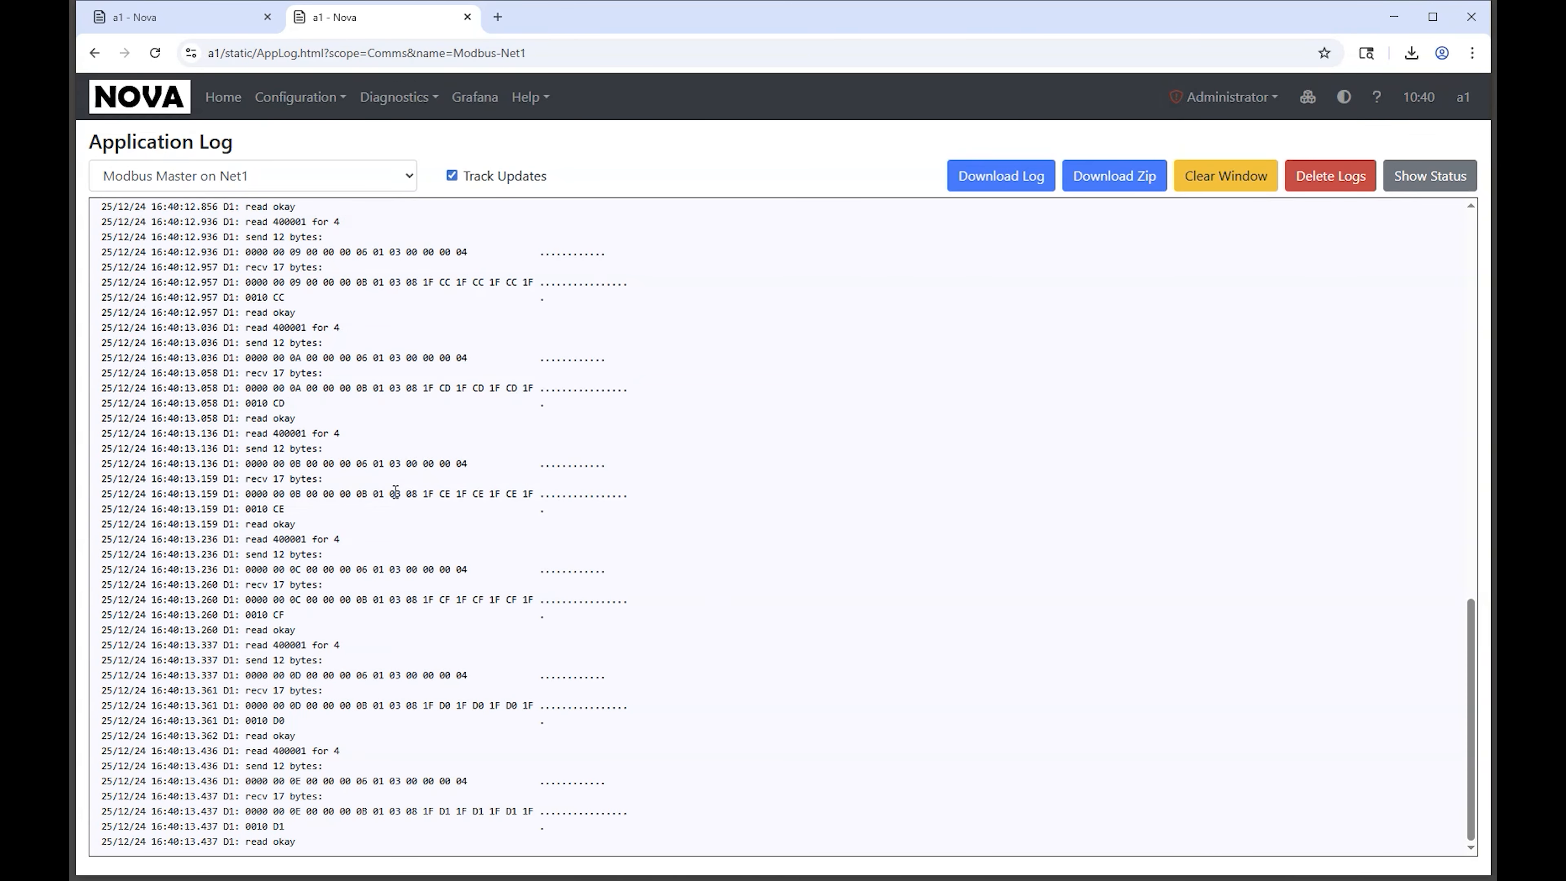
{"action": "scroll", "coordinate": [346, 373], "scroll_direction": "up", "scroll_amount": 3}
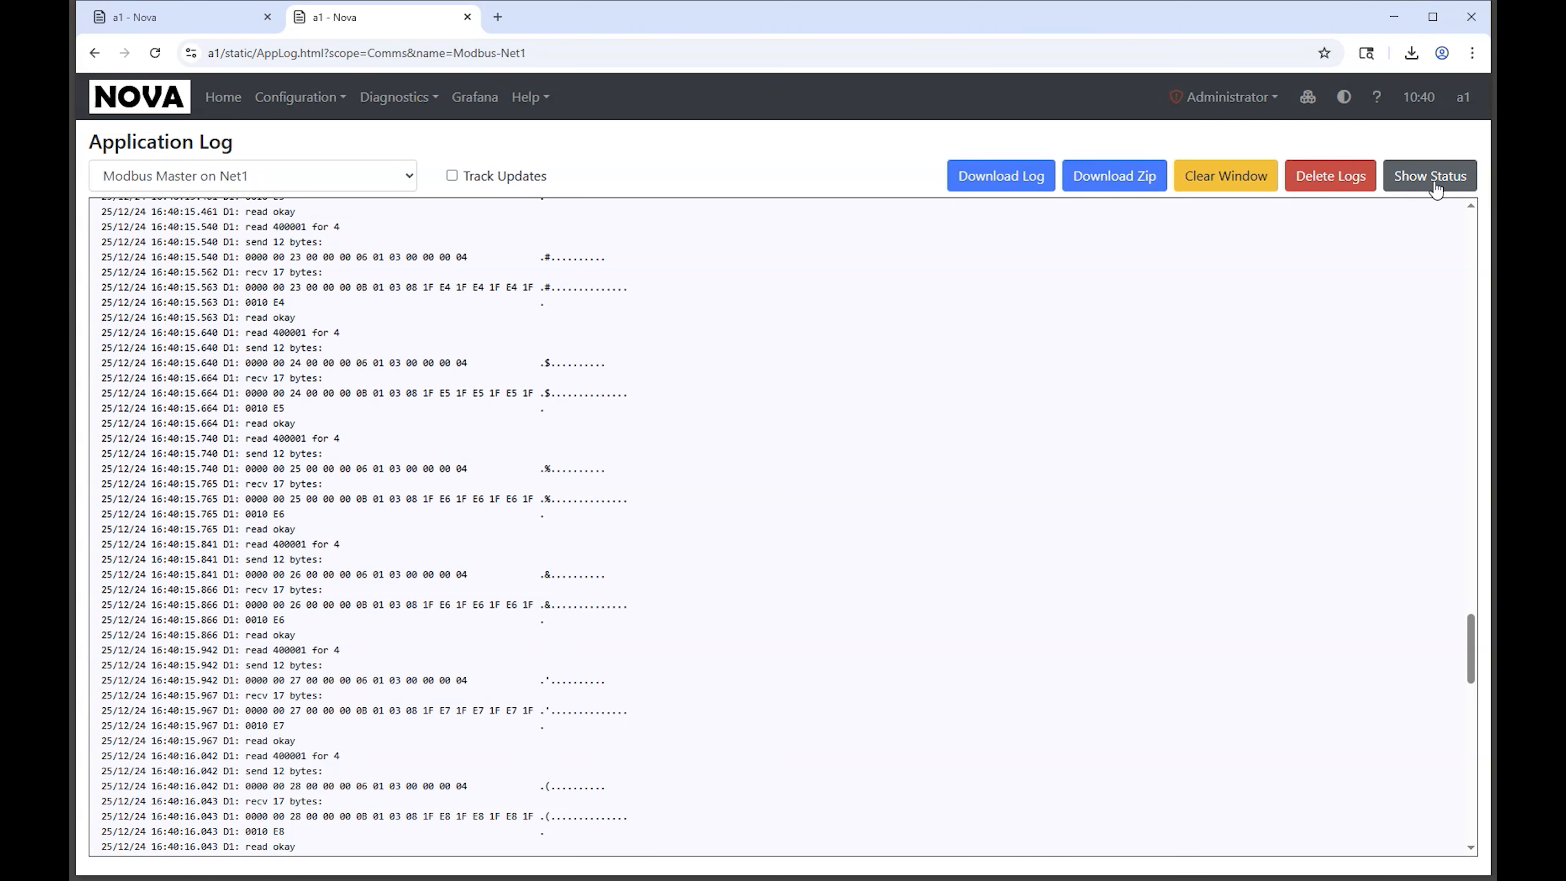
Step: Open the application status for Modbus Master on Net1 from the home page and view device D1's status
{"action": "left_click", "coordinate": [220, 102]}
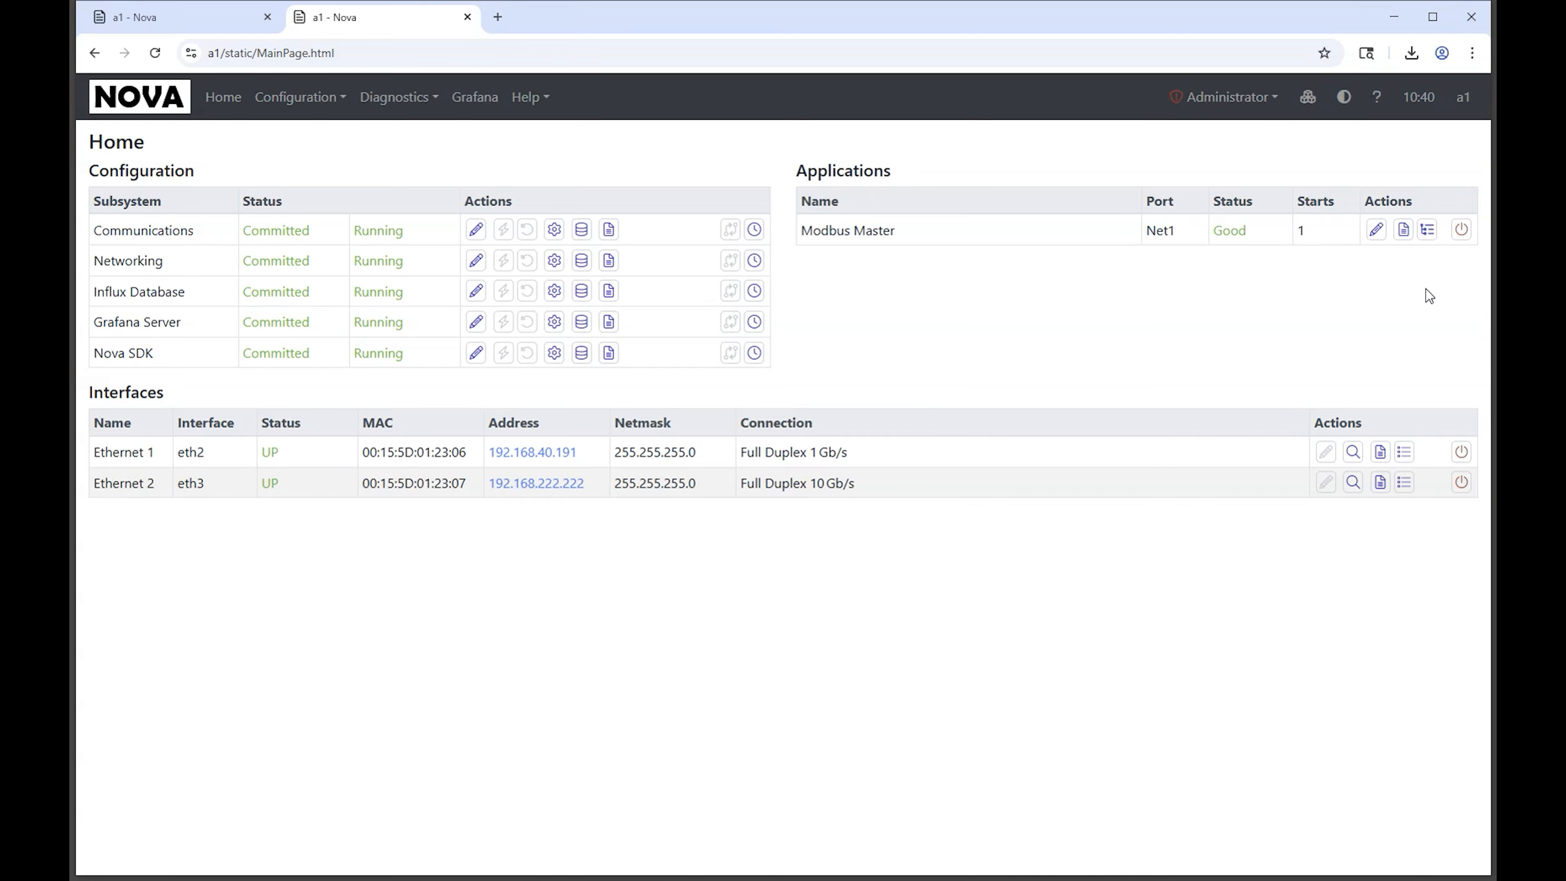
{"action": "left_click", "coordinate": [1428, 230]}
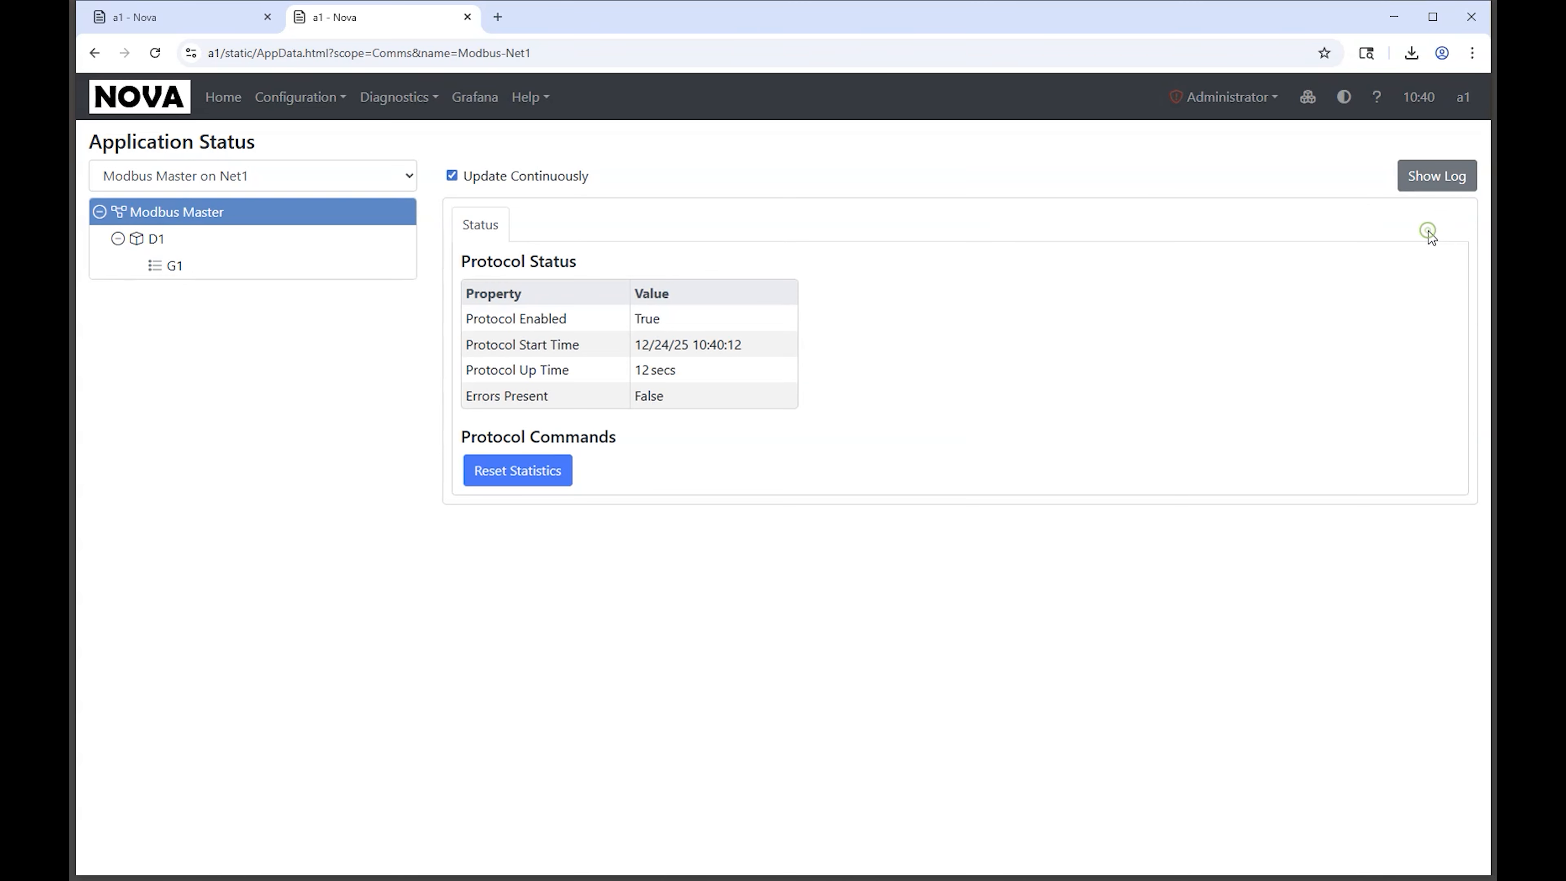
{"action": "left_click", "coordinate": [184, 175]}
{"action": "left_click", "coordinate": [182, 204]}
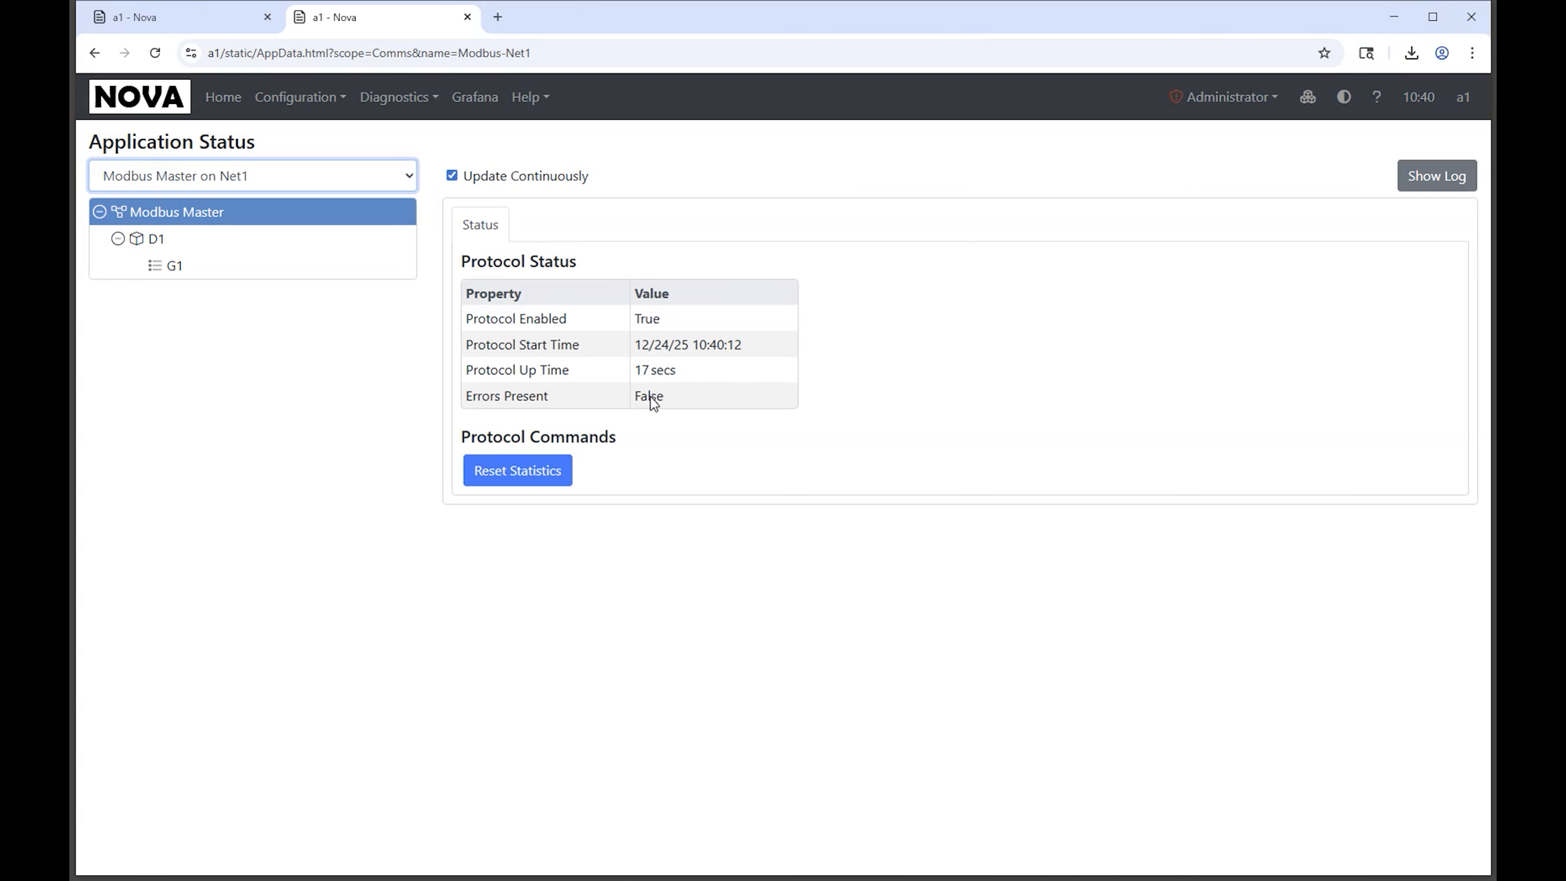
{"action": "left_click", "coordinate": [146, 242]}
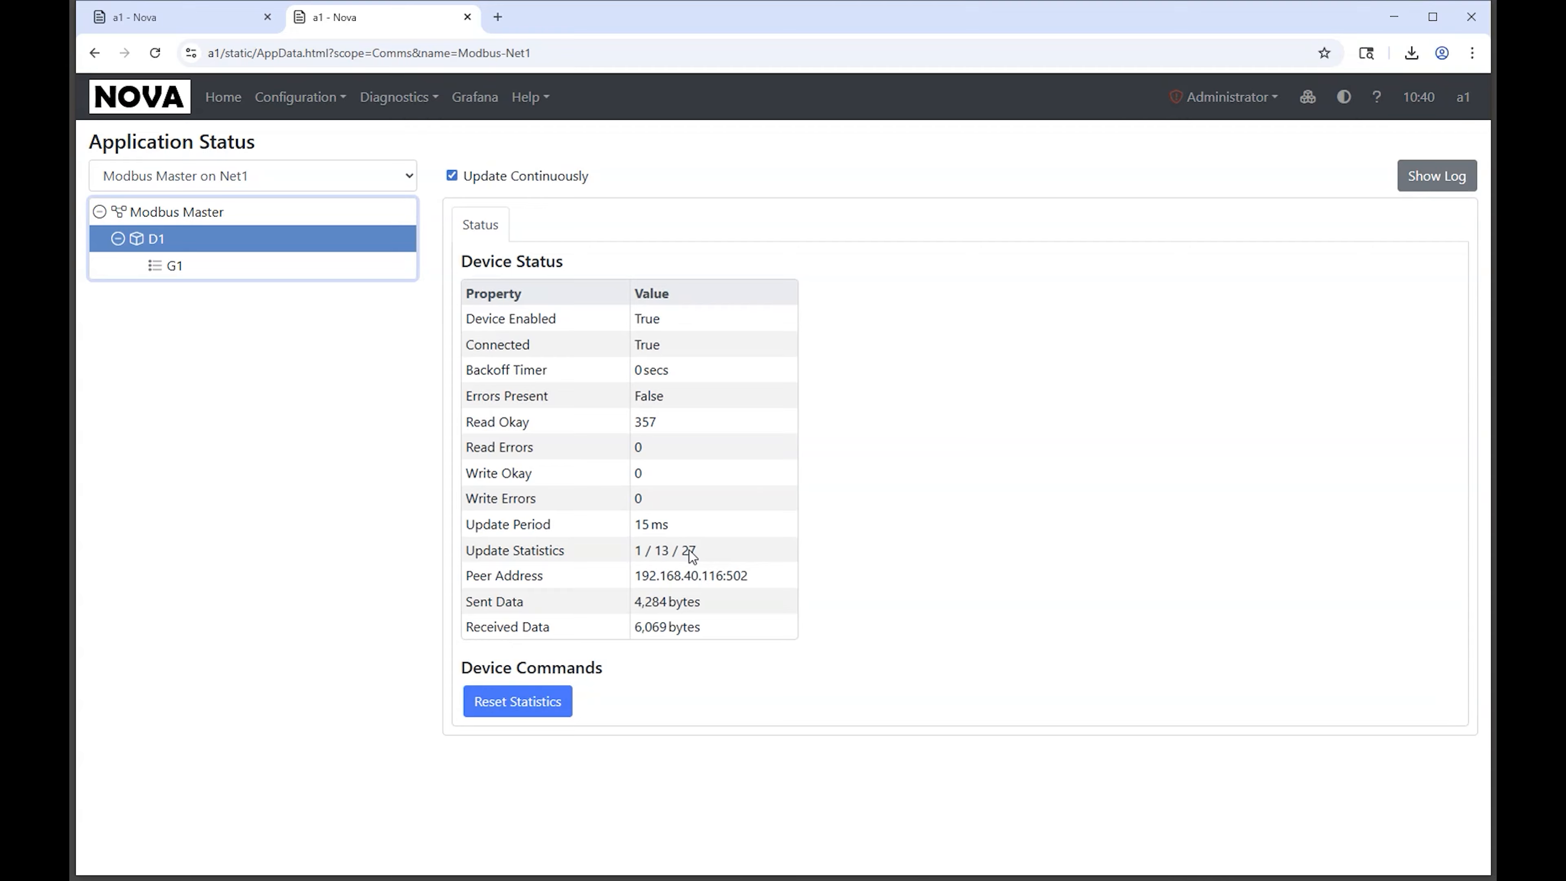
Step: Reset device D1's statistics and view the status and data of group G1
{"action": "left_click", "coordinate": [523, 701]}
{"action": "left_click", "coordinate": [521, 701]}
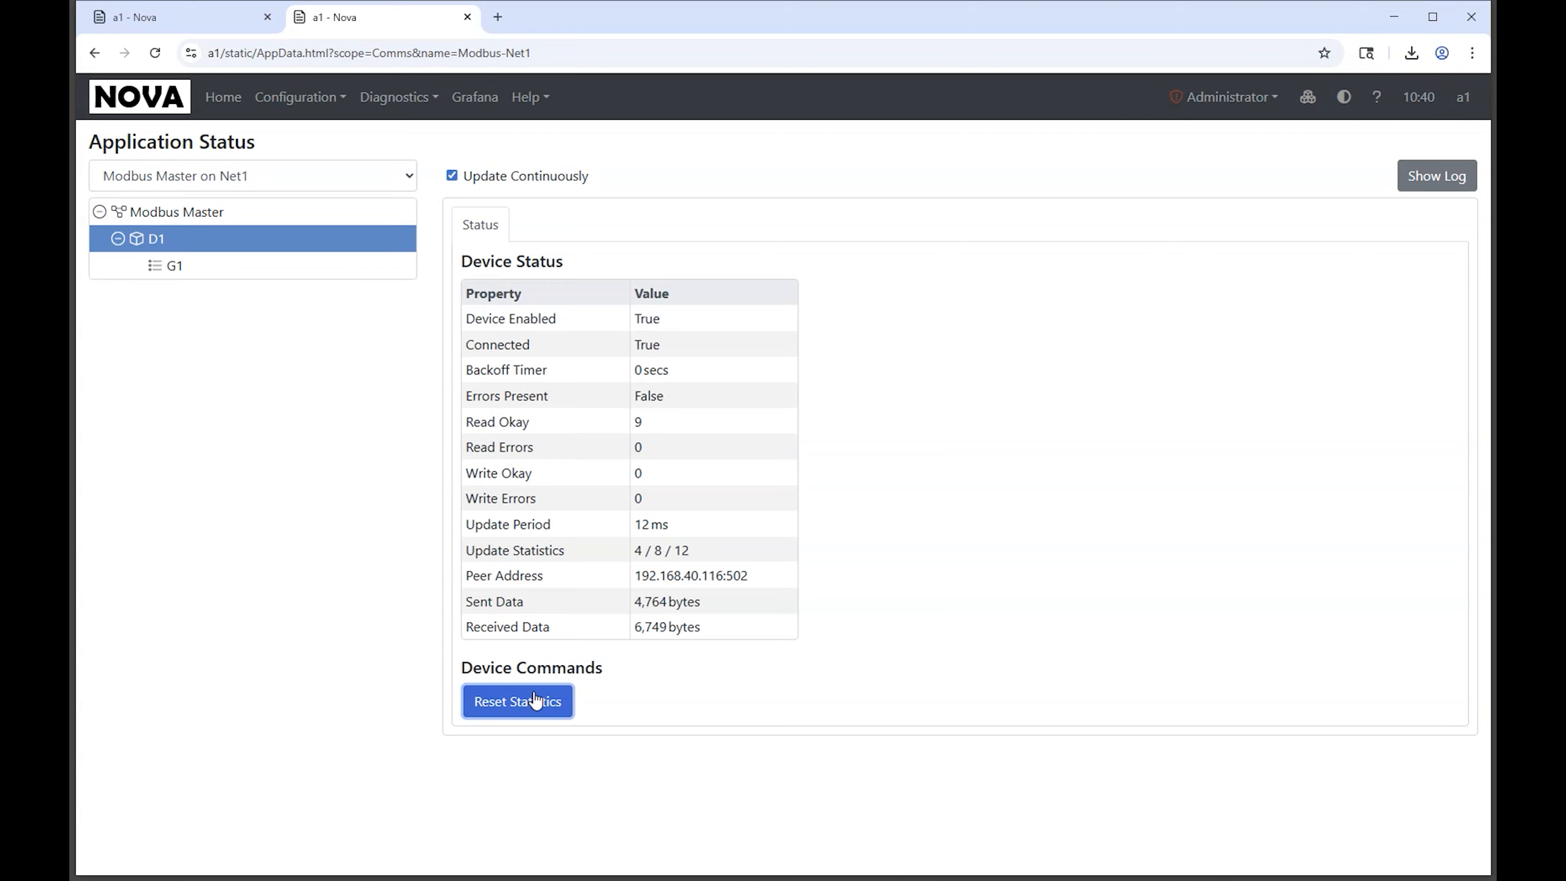
{"action": "left_click", "coordinate": [175, 266]}
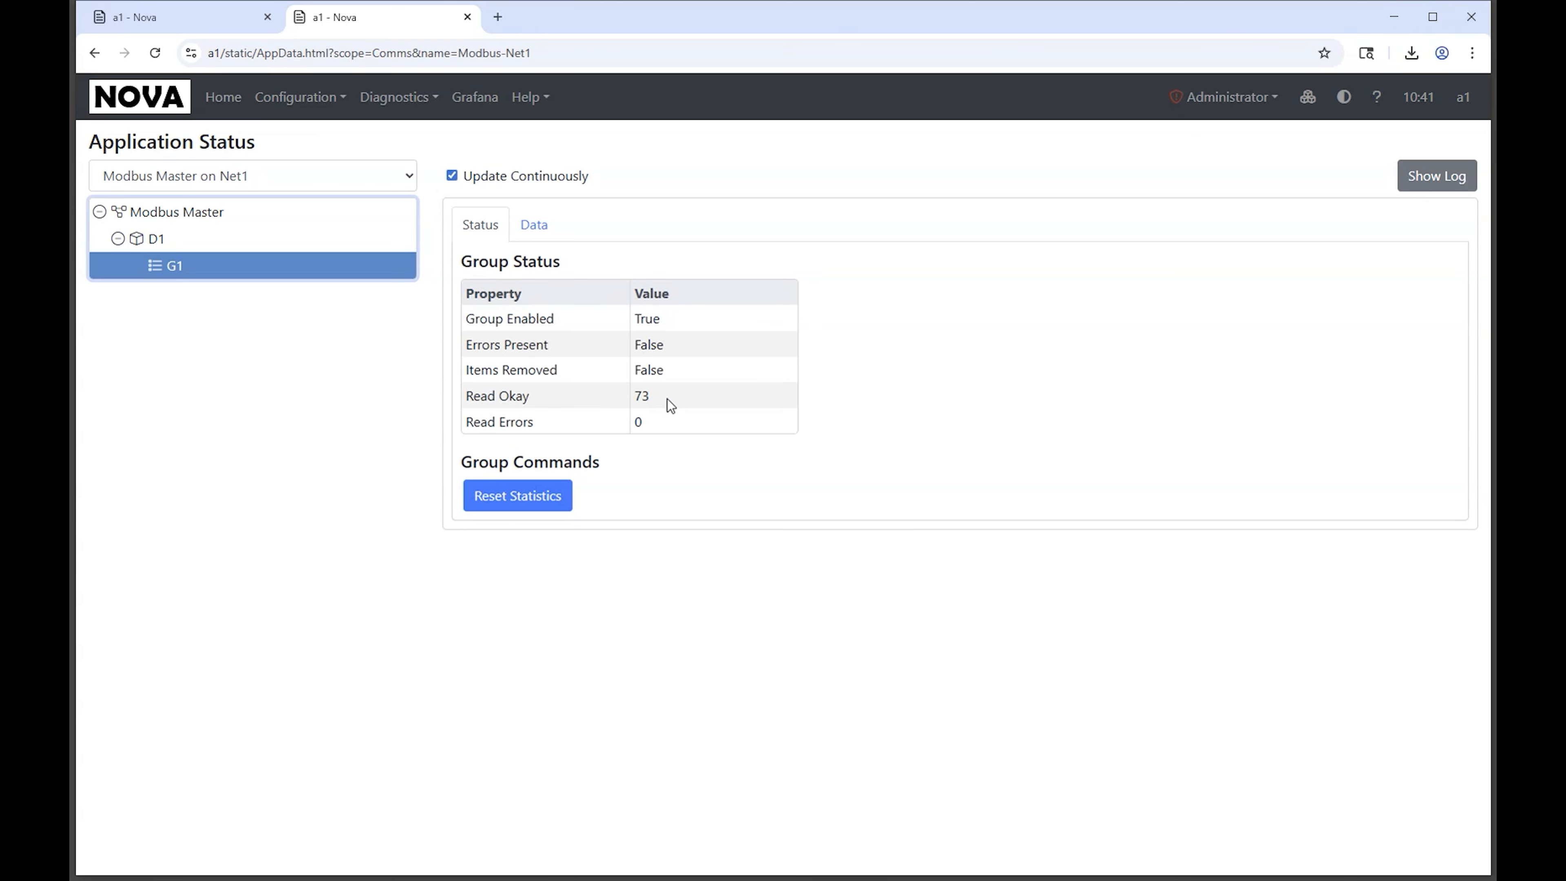
{"action": "left_click", "coordinate": [534, 237]}
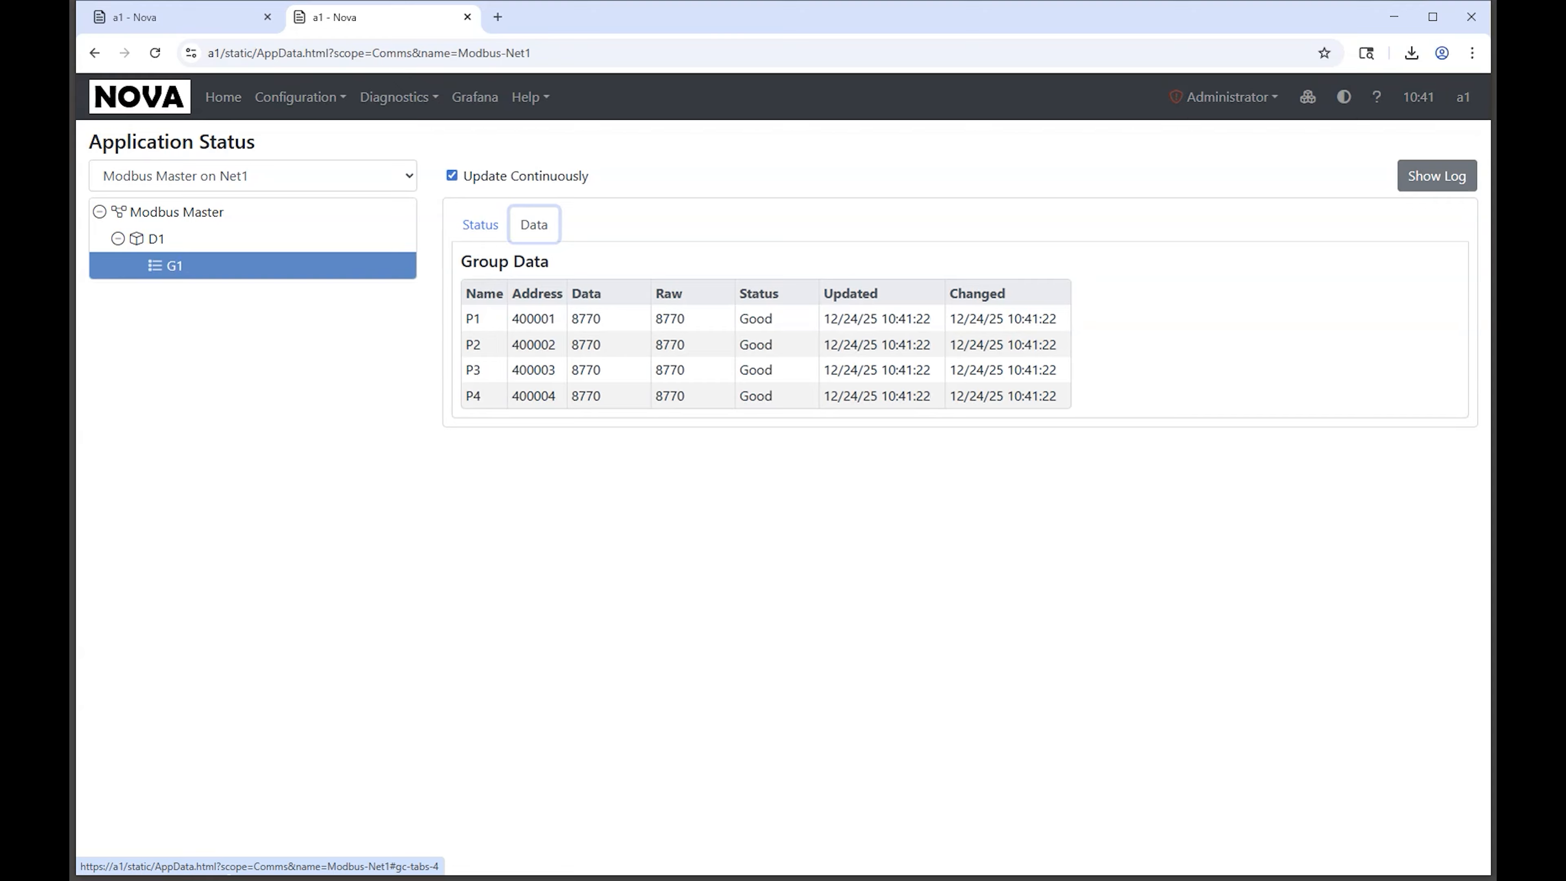
Step: Return to the Communications configuration and set group G1's Update Mode to Periodic Sync with an Update Period of 1000 ms
{"action": "left_click", "coordinate": [170, 18]}
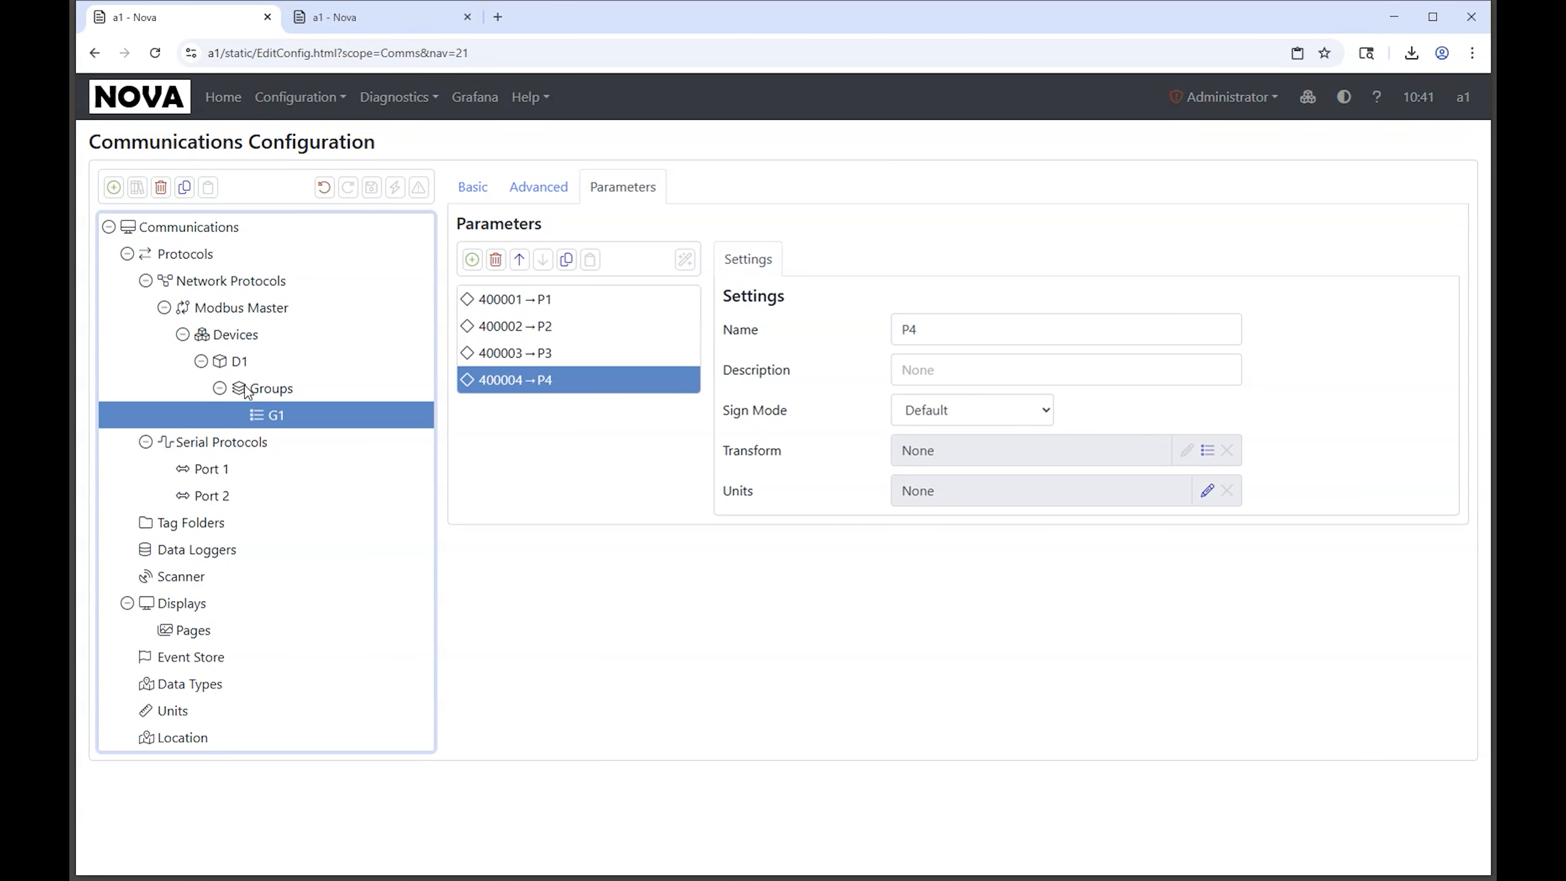
{"action": "left_click", "coordinate": [538, 187]}
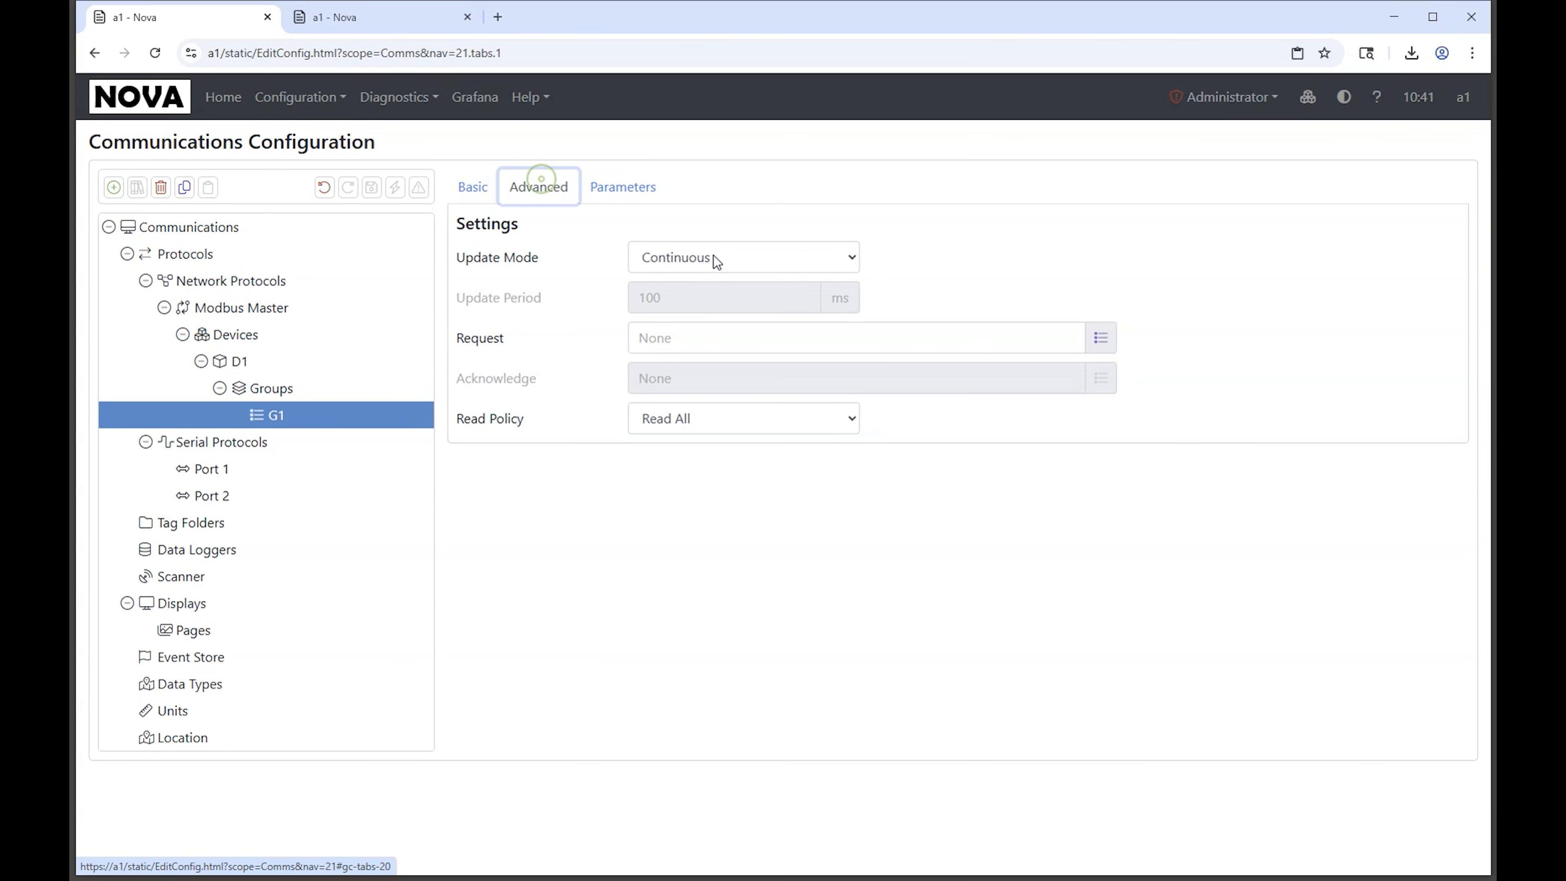
{"action": "left_click", "coordinate": [689, 256]}
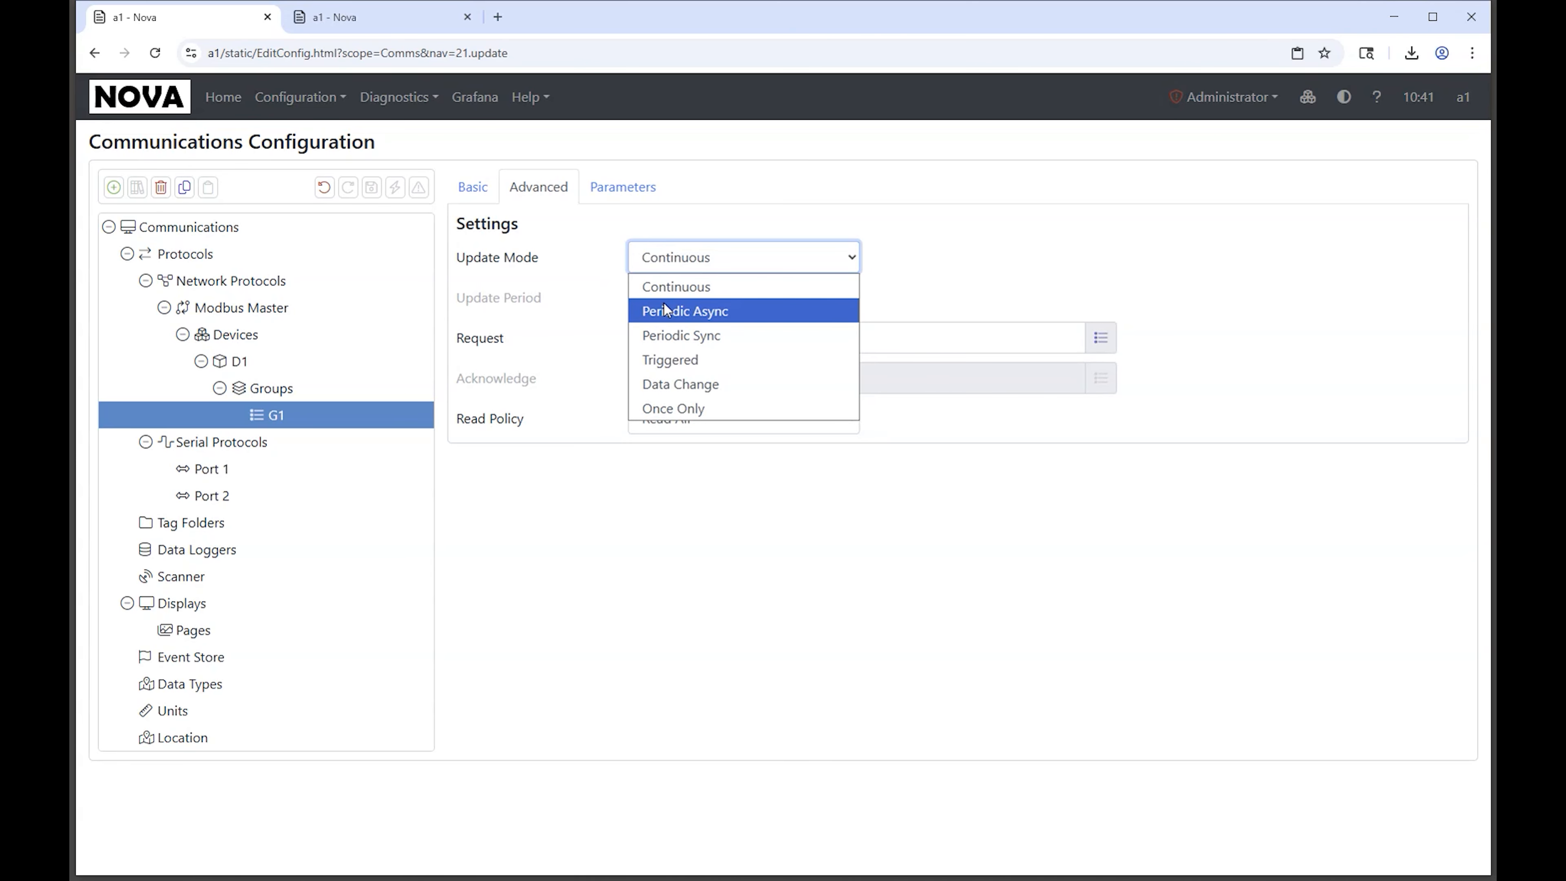
{"action": "left_click", "coordinate": [668, 336]}
{"action": "left_click", "coordinate": [699, 302]}
{"action": "left_click", "coordinate": [707, 301]}
{"action": "type", "text": "000"}
{"action": "key", "text": "ctrl+a"}
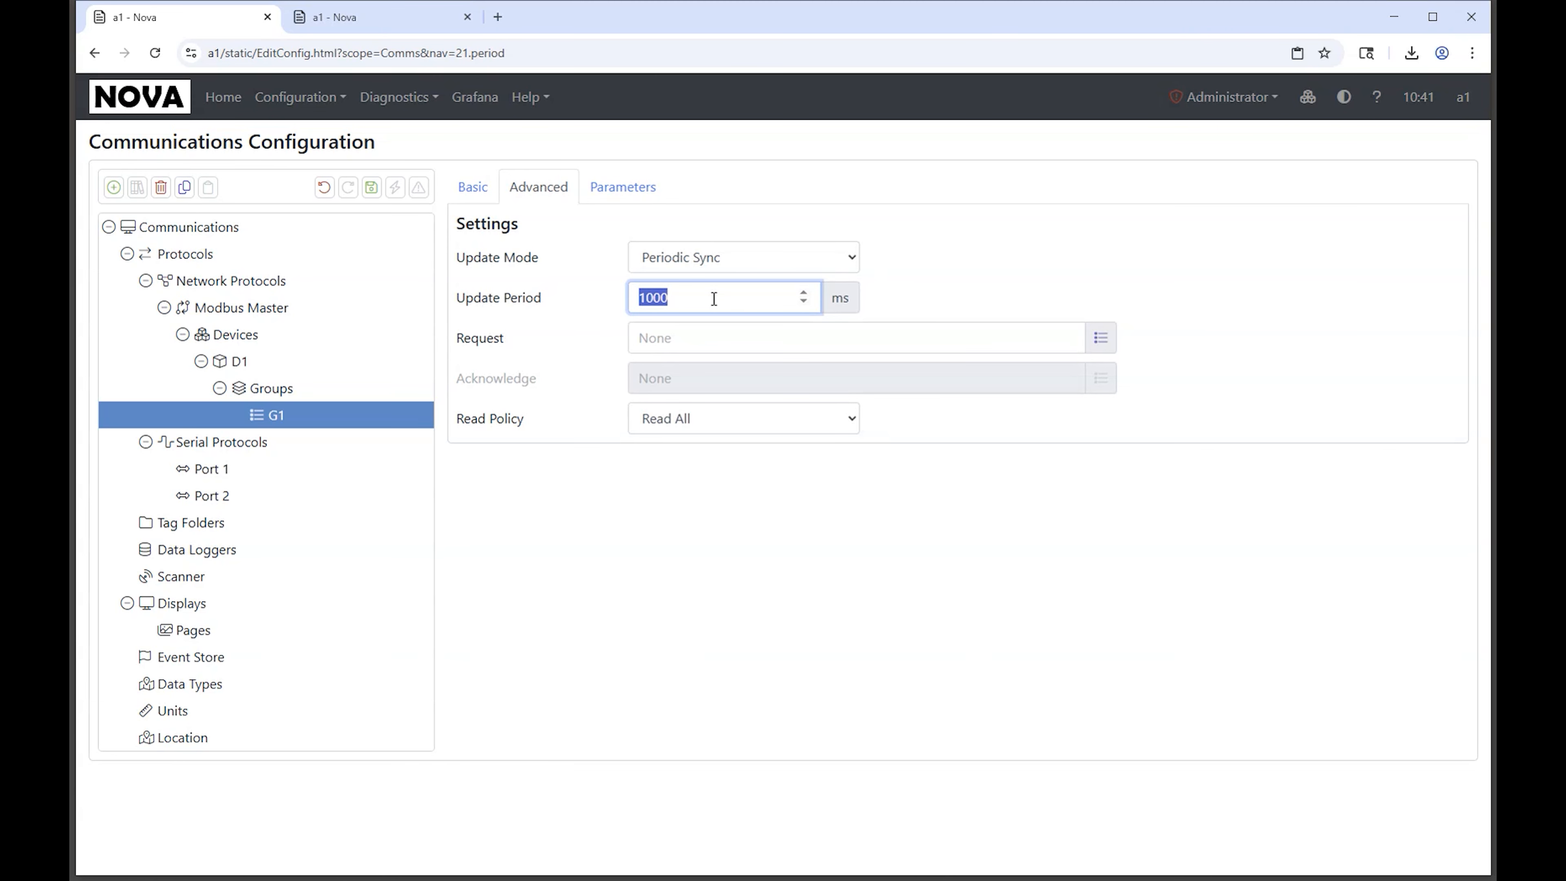
Step: Save the group G1 changes and commit the Communications configuration
{"action": "left_click", "coordinate": [371, 186]}
{"action": "left_click", "coordinate": [394, 187]}
{"action": "key", "text": "Escape"}
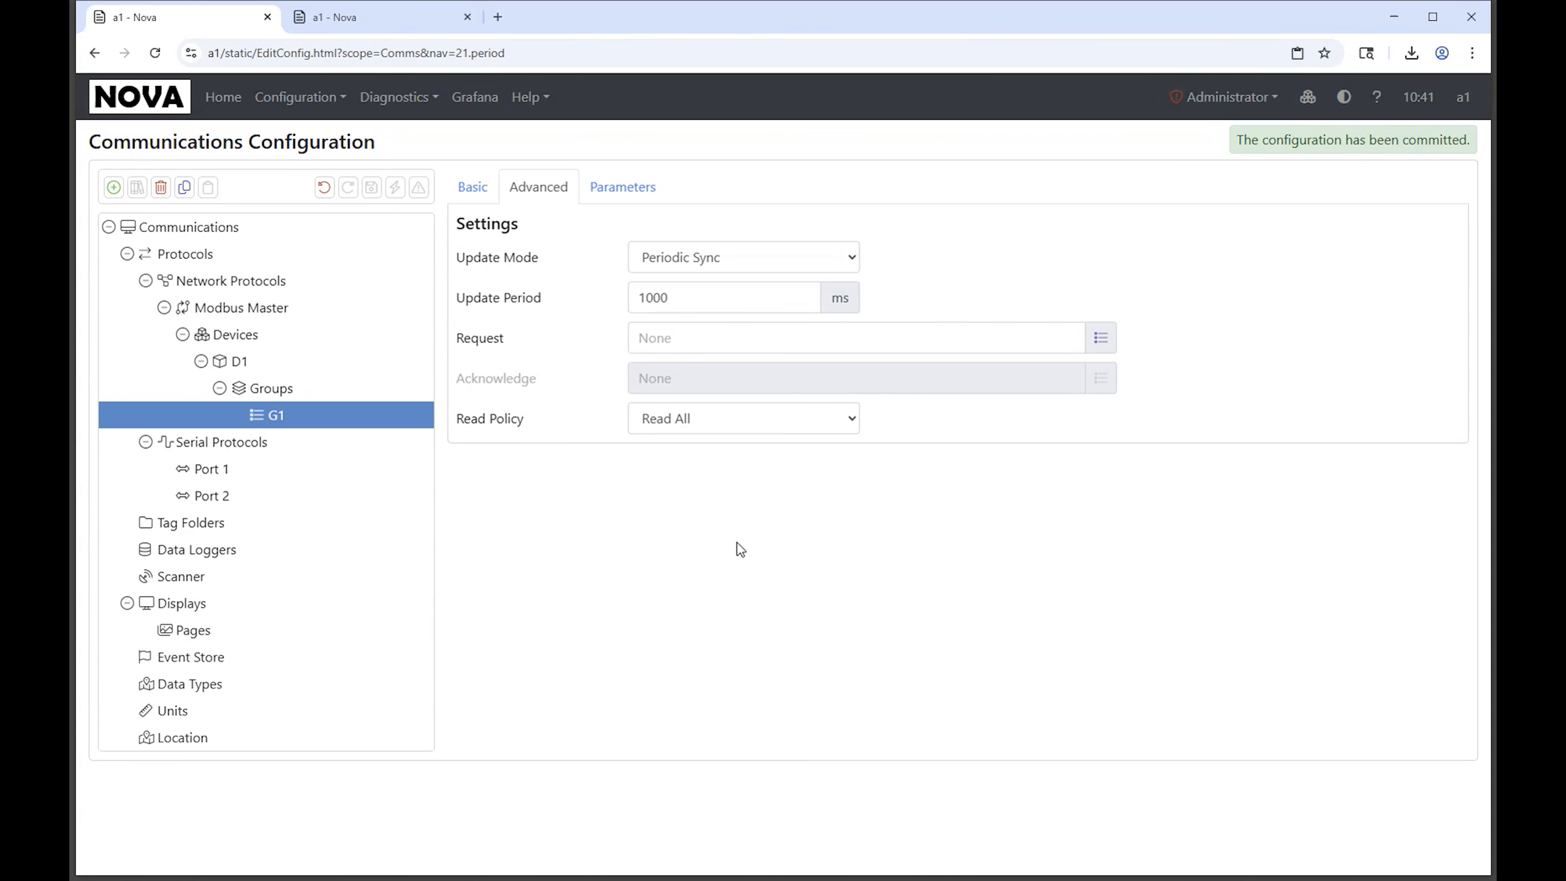
Step: Open the Communications history from the home page and compare commit 89fdf5d6 with the one before it
{"action": "left_click", "coordinate": [222, 98]}
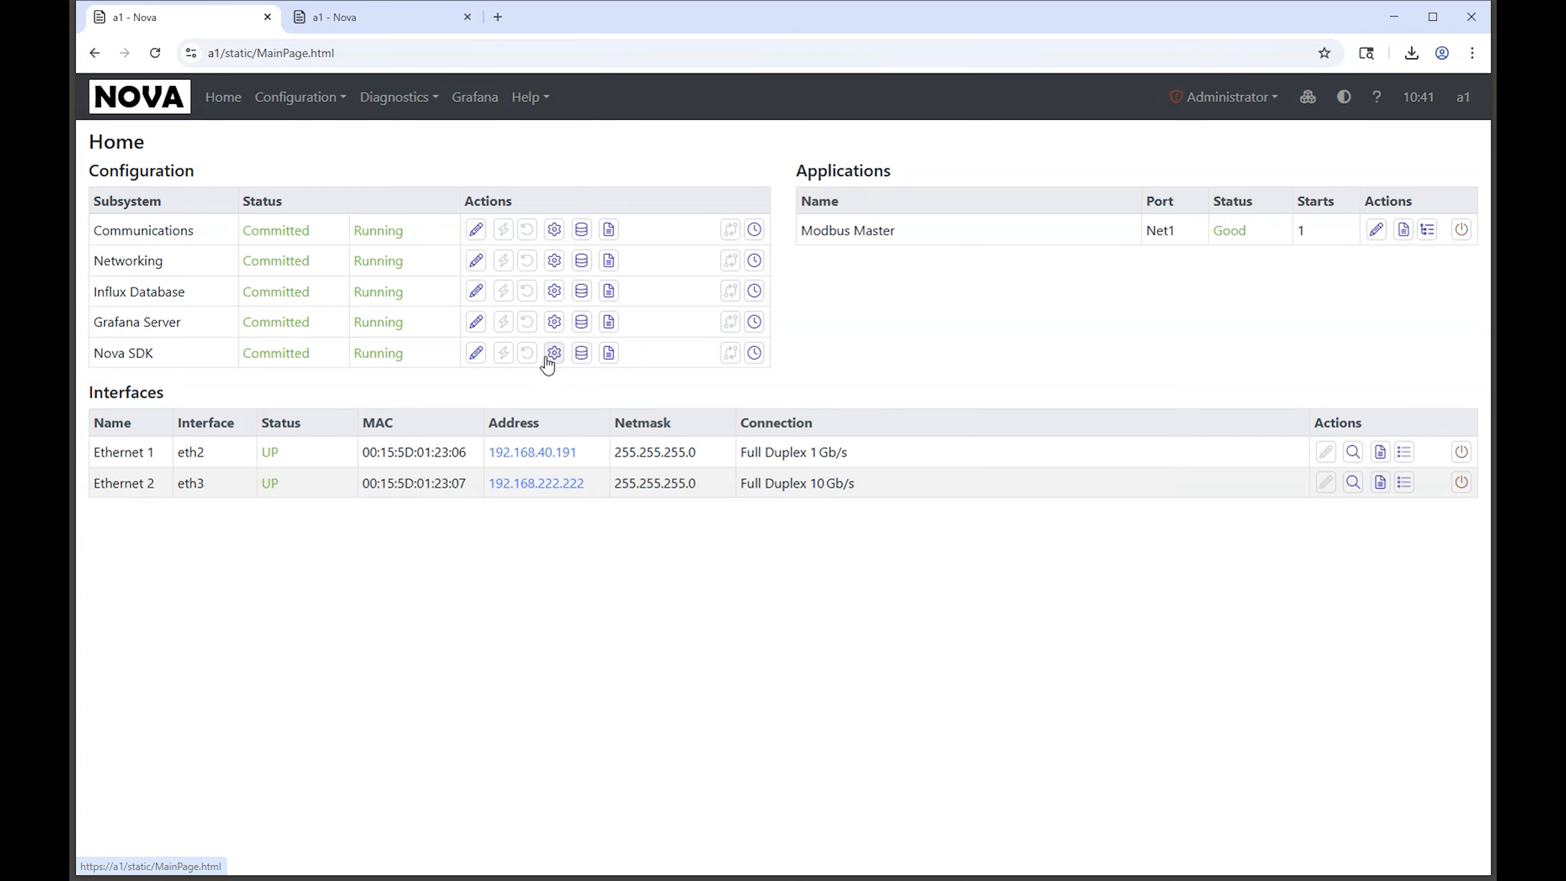
{"action": "left_click", "coordinate": [755, 230]}
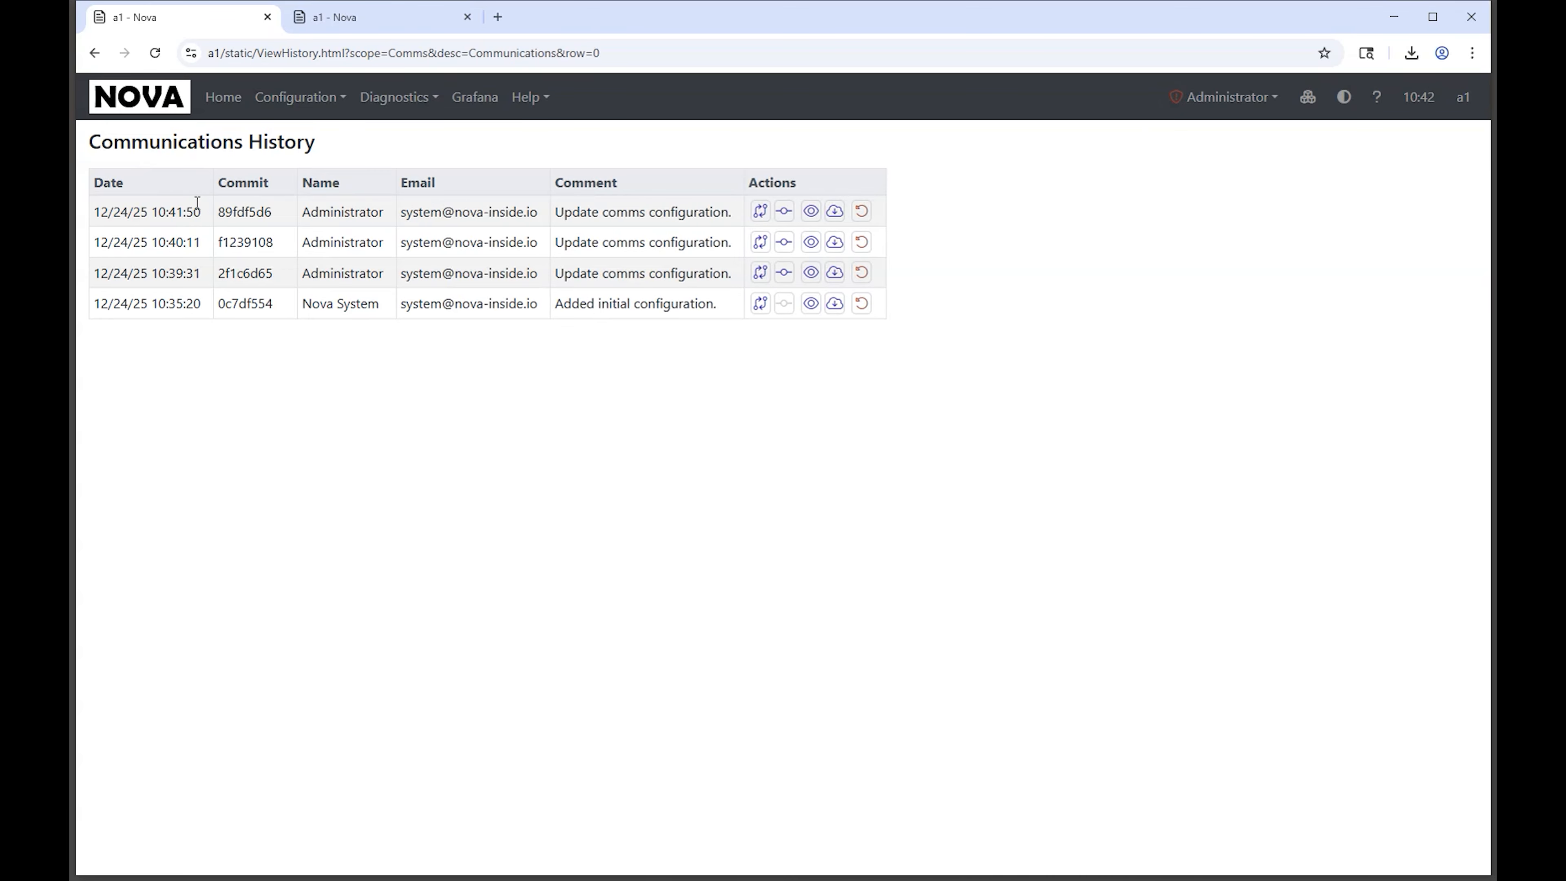
{"action": "left_click", "coordinate": [784, 211]}
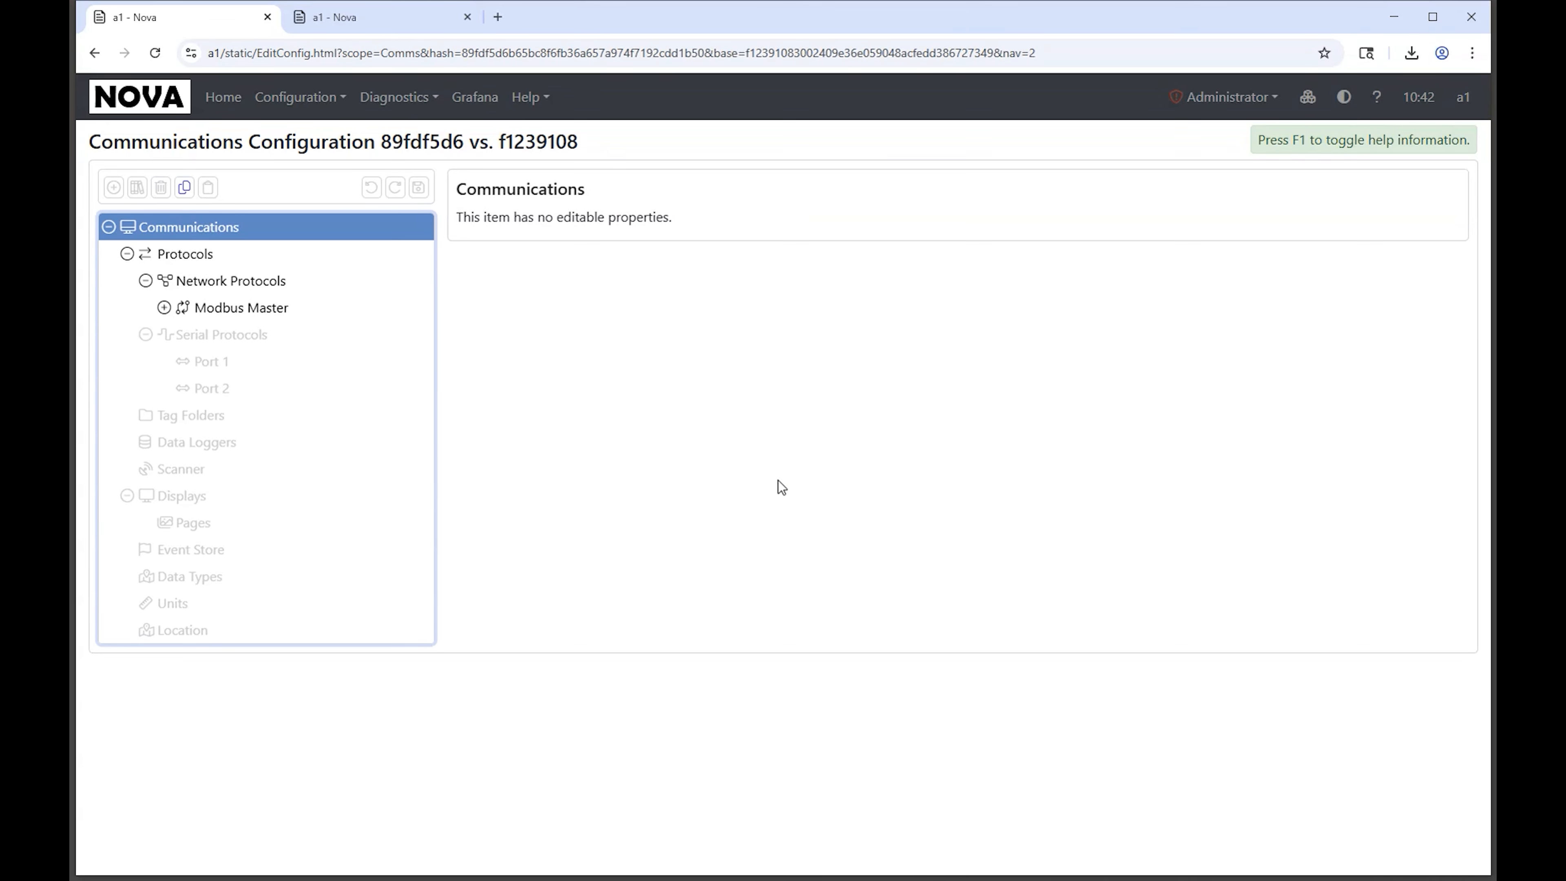
Step: Examine the changed Update Mode and Update Period of group G1 in the commit comparison, including their previous values
{"action": "left_click", "coordinate": [234, 311]}
{"action": "left_click", "coordinate": [241, 364]}
{"action": "left_click", "coordinate": [276, 416]}
{"action": "left_click", "coordinate": [530, 185]}
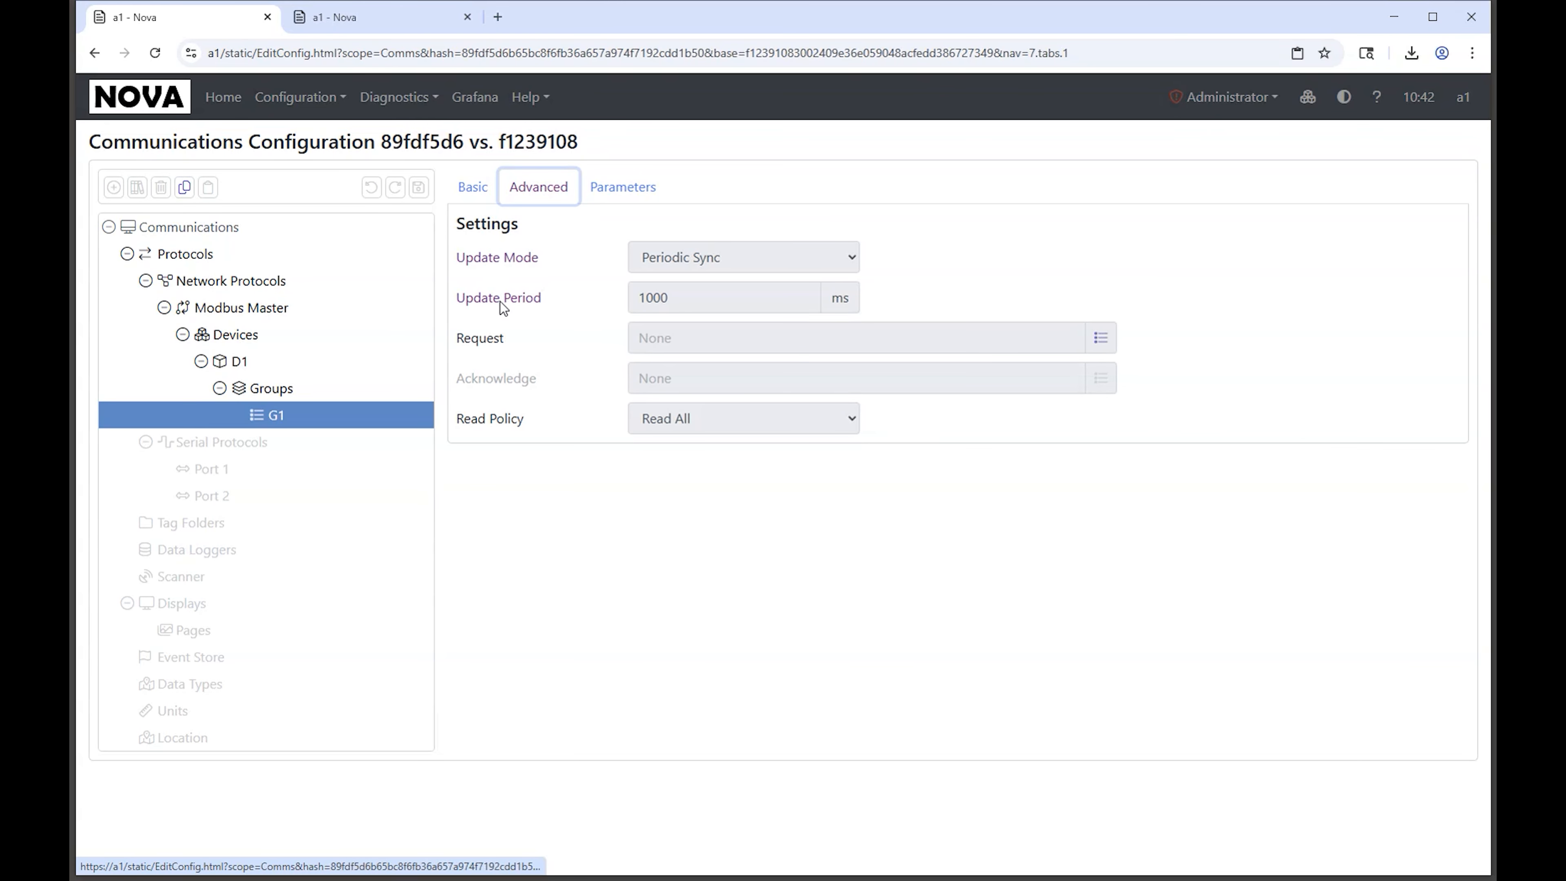
{"action": "mouse_move", "coordinate": [495, 265]}
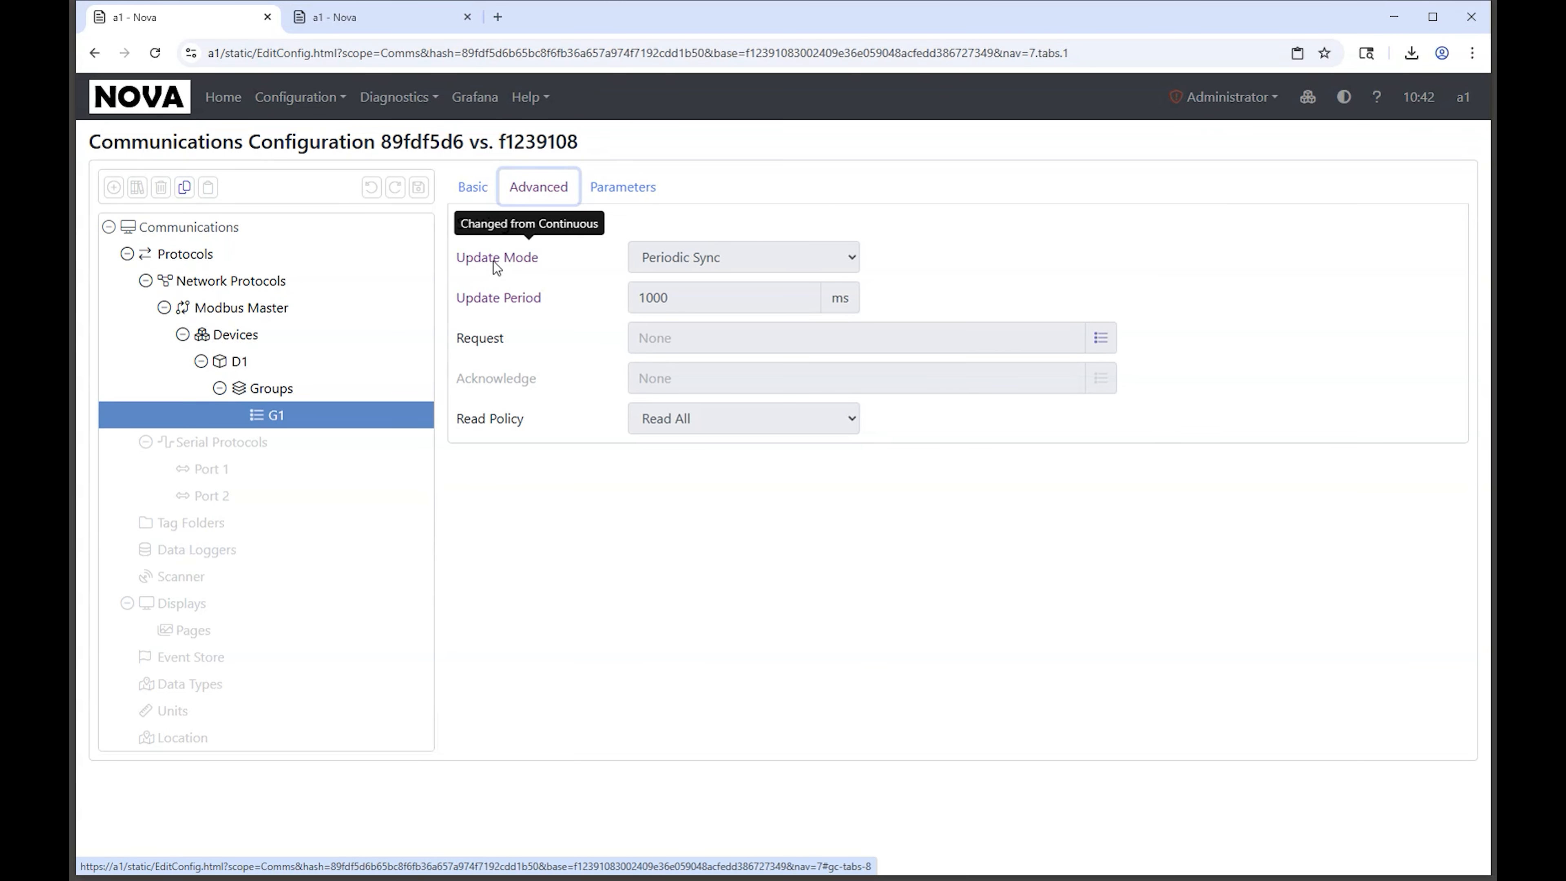
{"action": "mouse_move", "coordinate": [505, 297]}
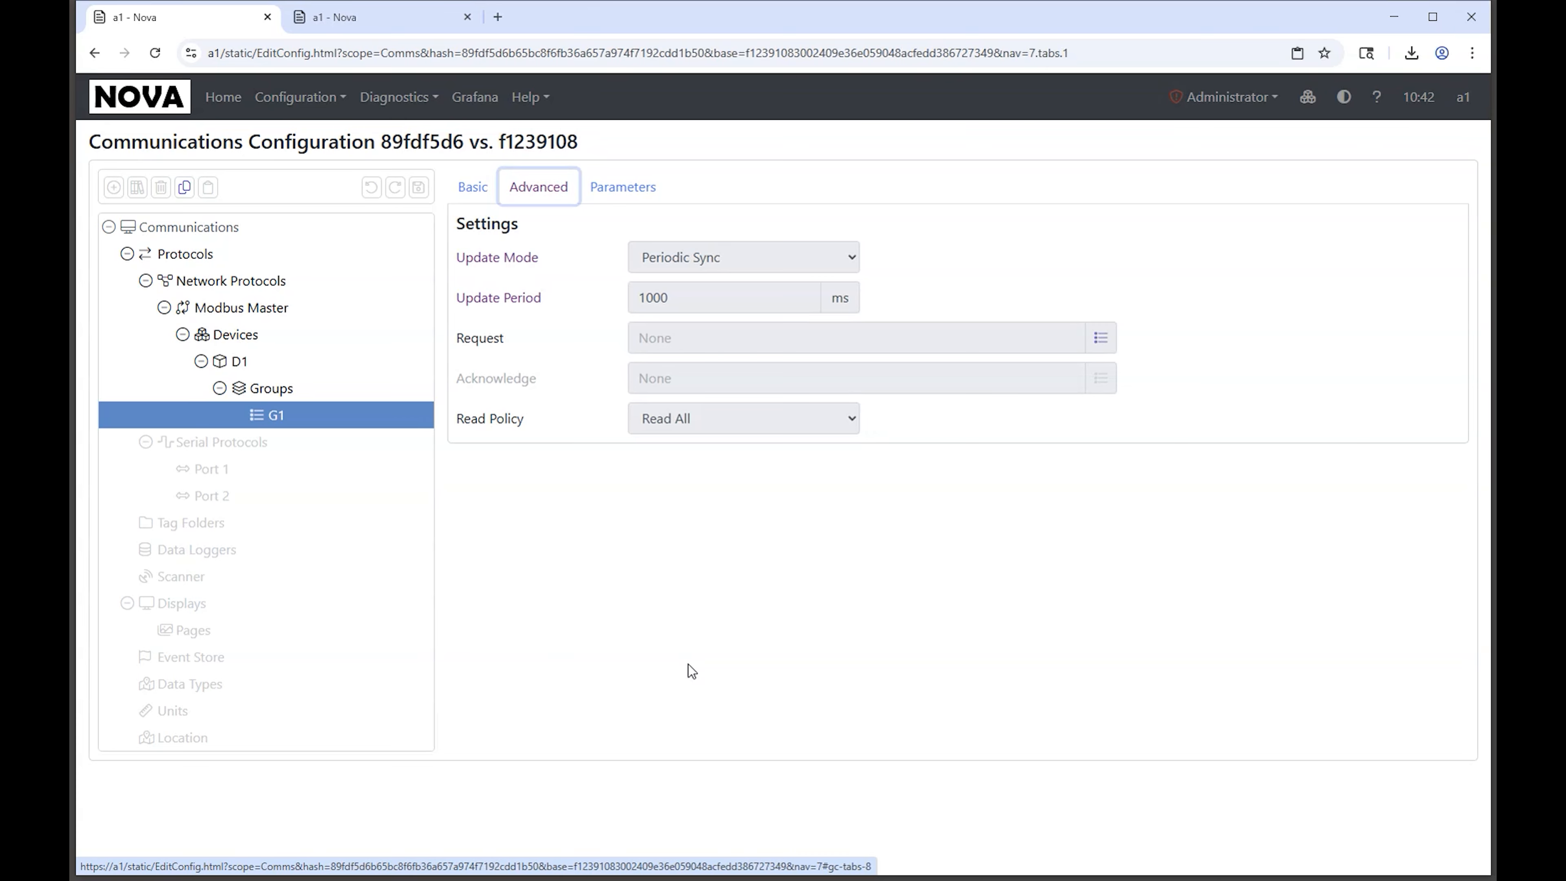
Step: Revert the Communications configuration to commit f1239108 from its history and commit the reverted configuration
{"action": "left_click", "coordinate": [221, 96]}
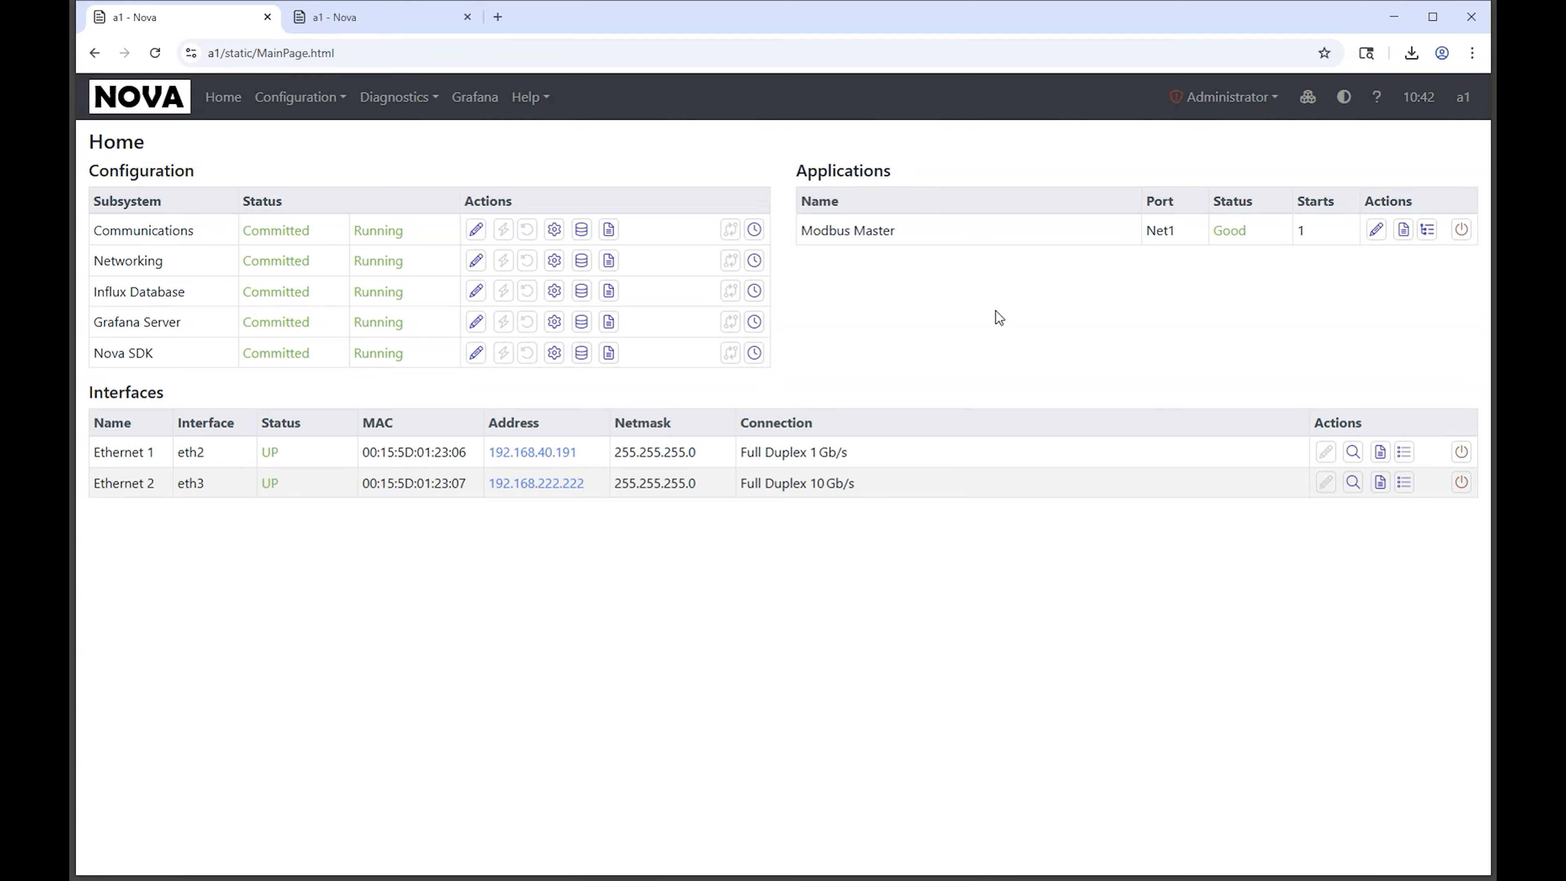
{"action": "left_click", "coordinate": [754, 230]}
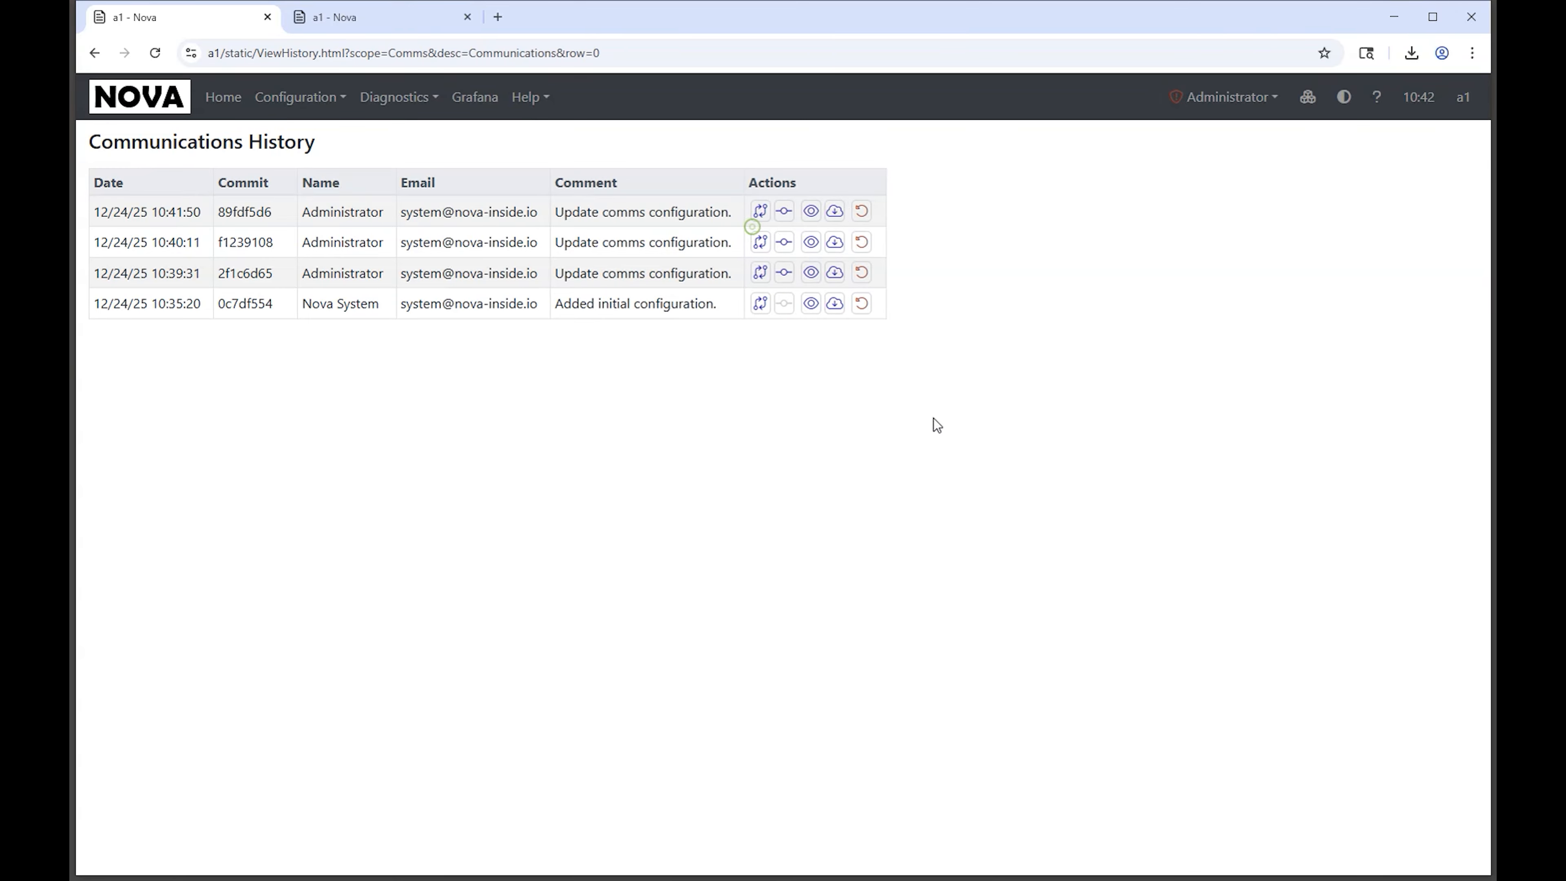
{"action": "left_click", "coordinate": [866, 245]}
{"action": "left_click", "coordinate": [969, 484]}
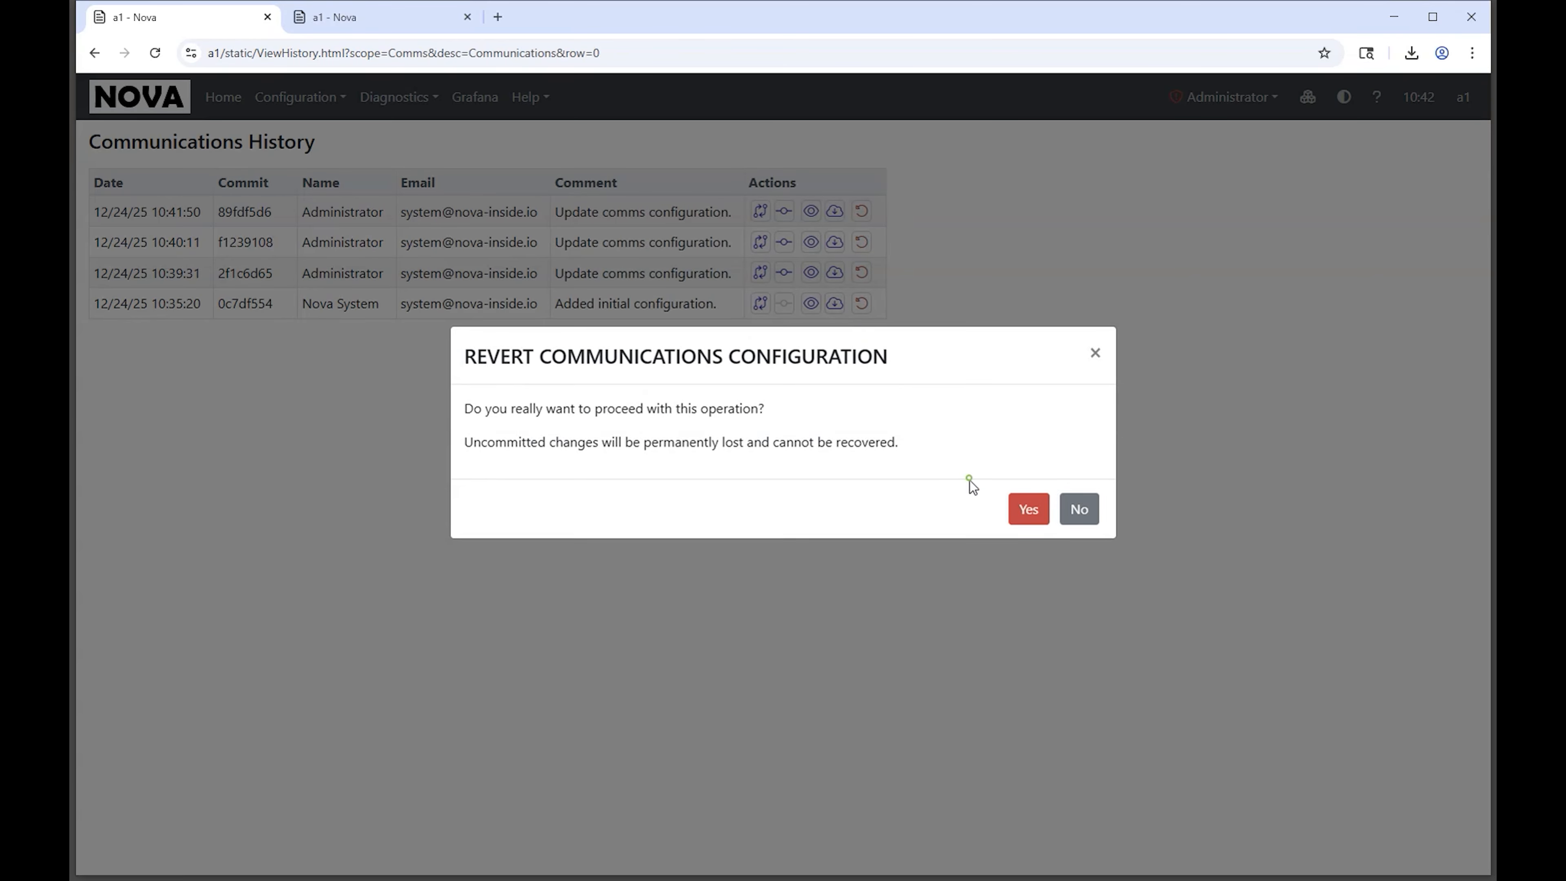
{"action": "left_click", "coordinate": [1021, 510]}
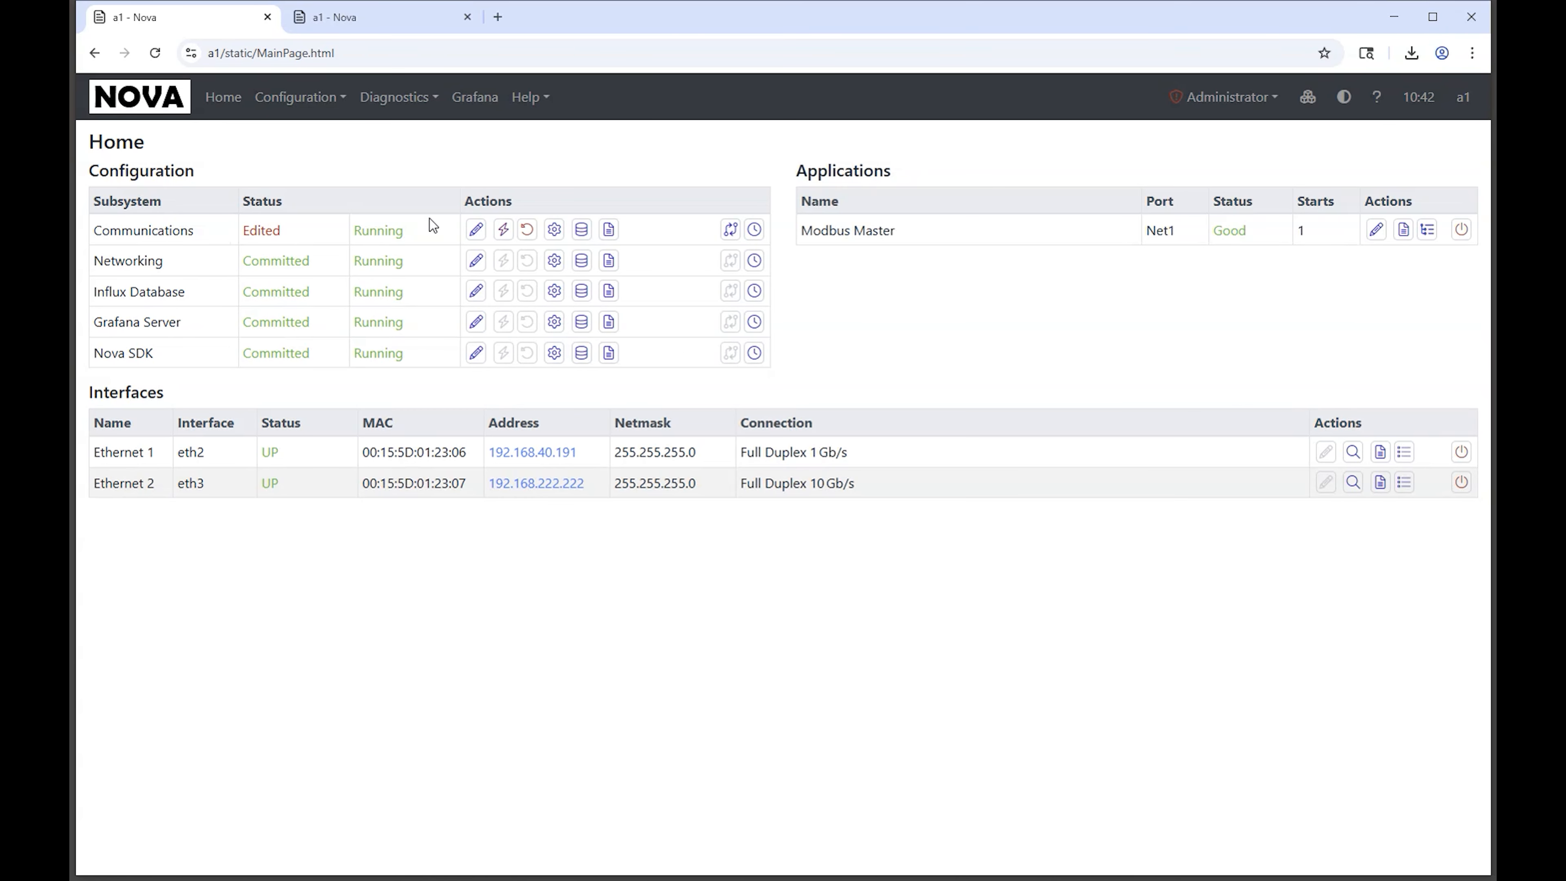
{"action": "left_click", "coordinate": [504, 229]}
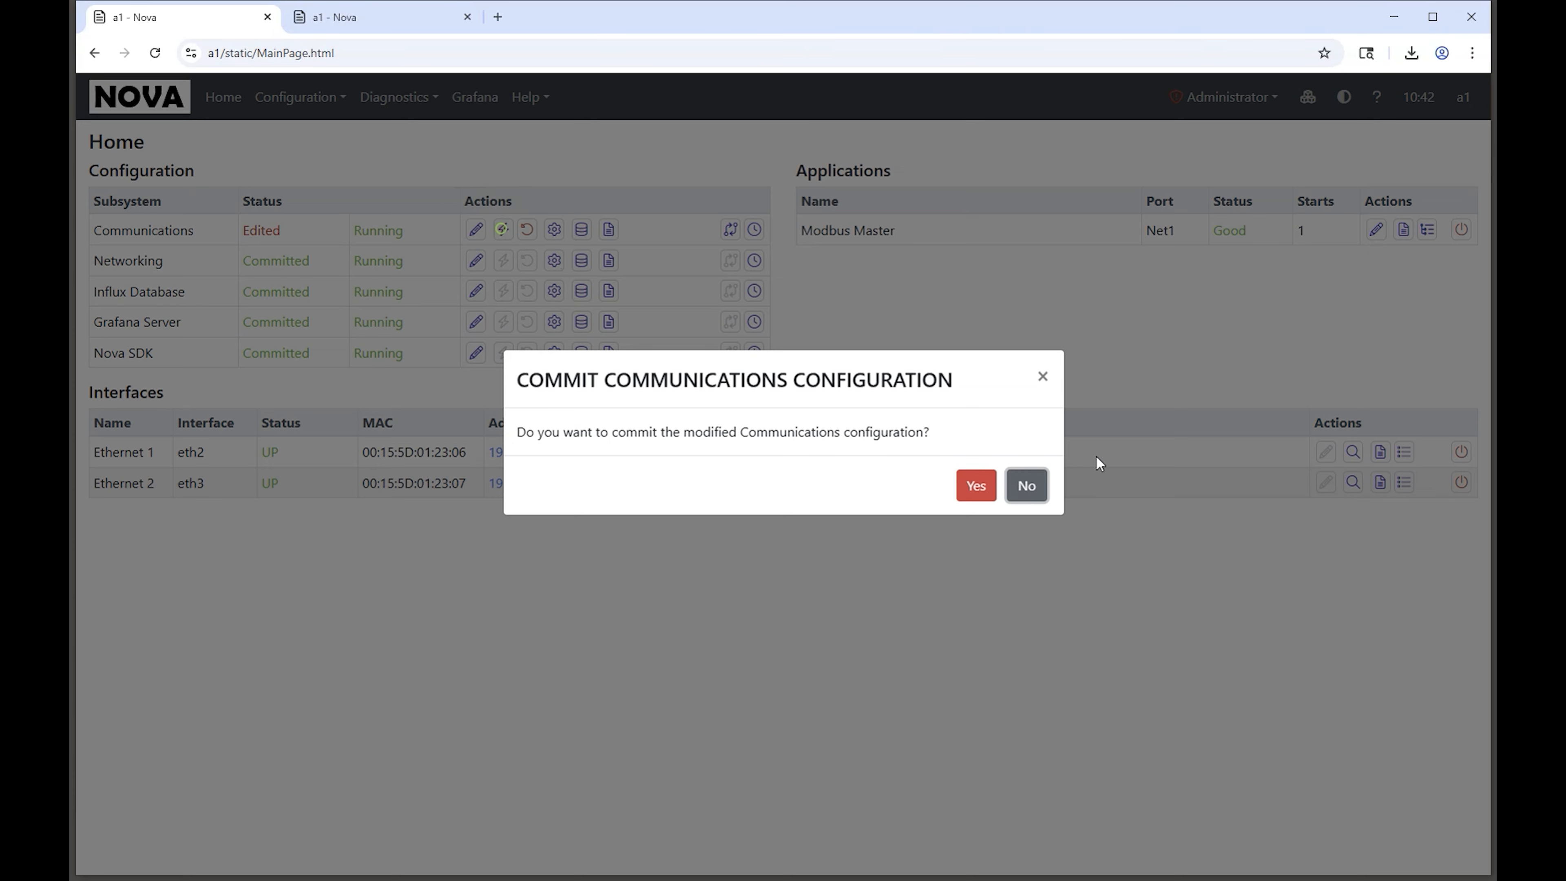
{"action": "left_click", "coordinate": [973, 500]}
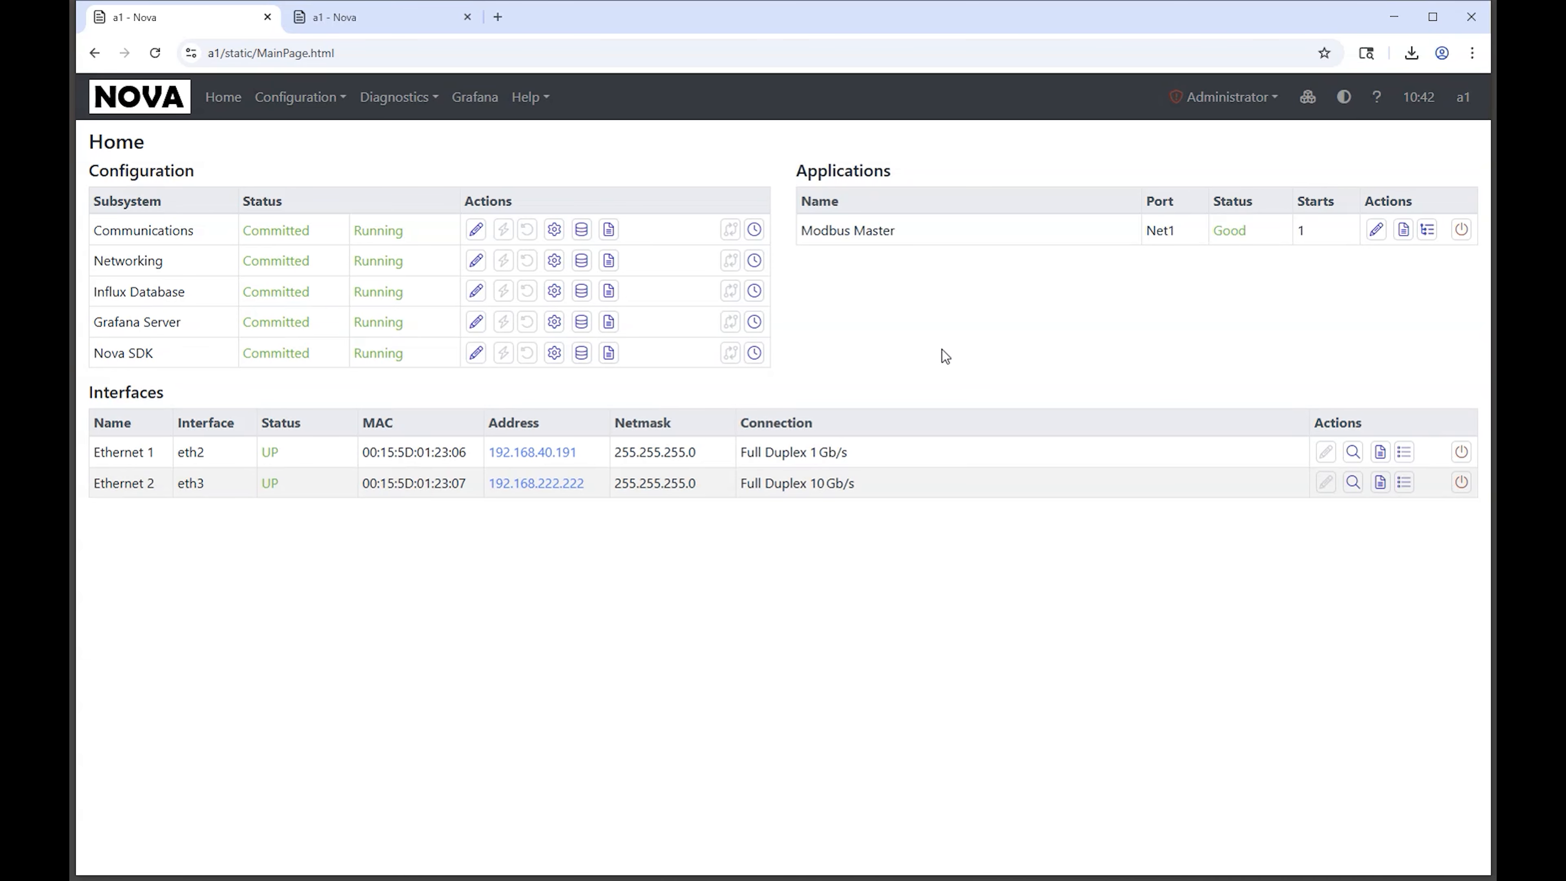
Step: Run the ICMP Ping network tool against device D1 (192.168.40.116)
{"action": "left_click", "coordinate": [393, 100]}
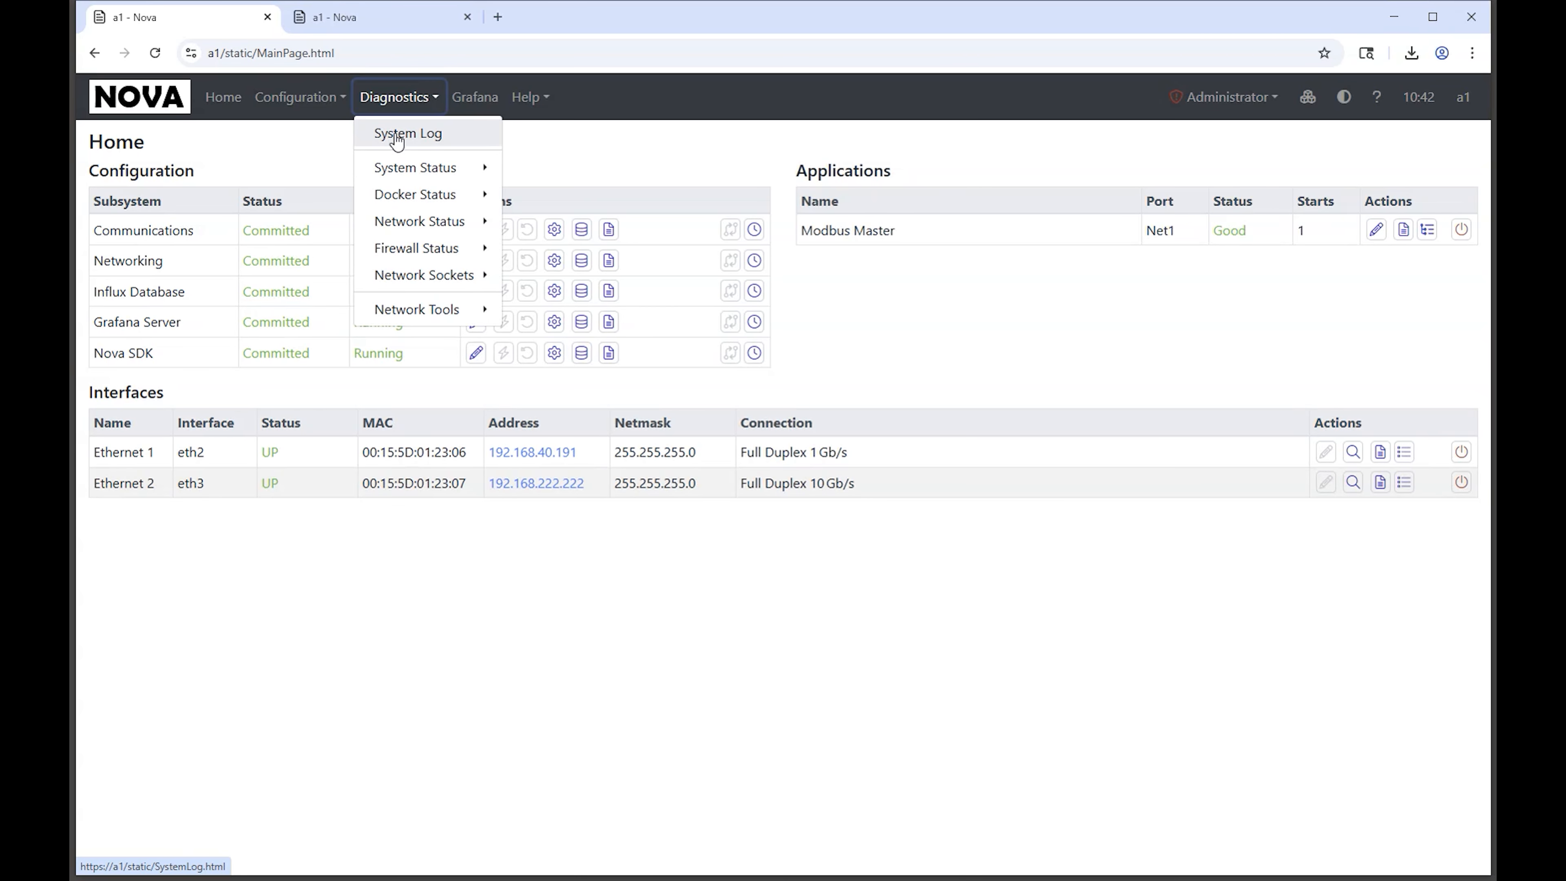
{"action": "mouse_move", "coordinate": [396, 179]}
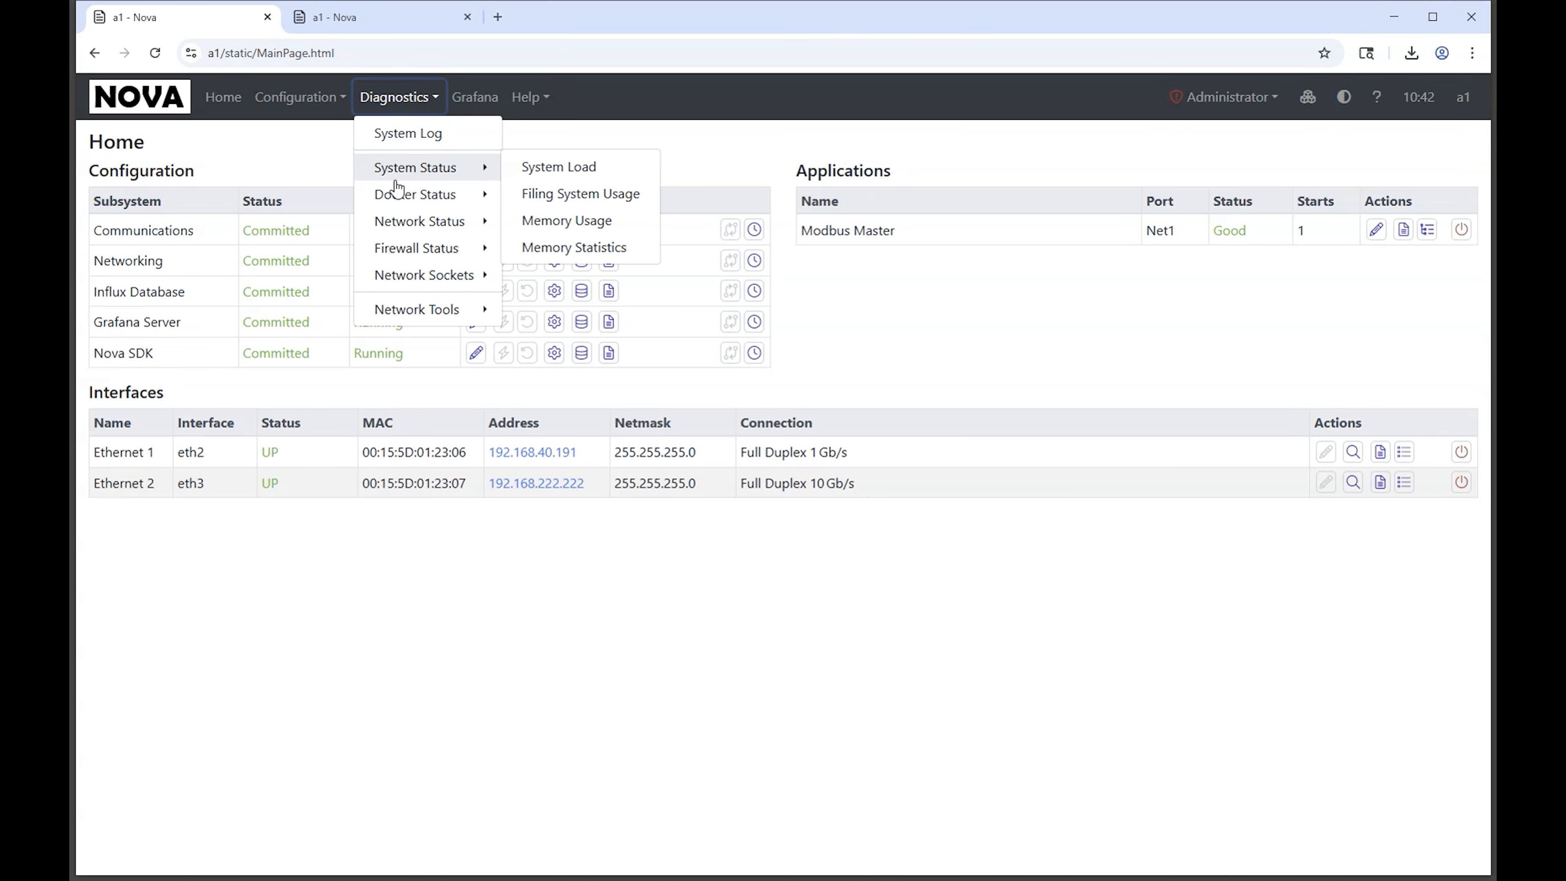
{"action": "mouse_move", "coordinate": [407, 314]}
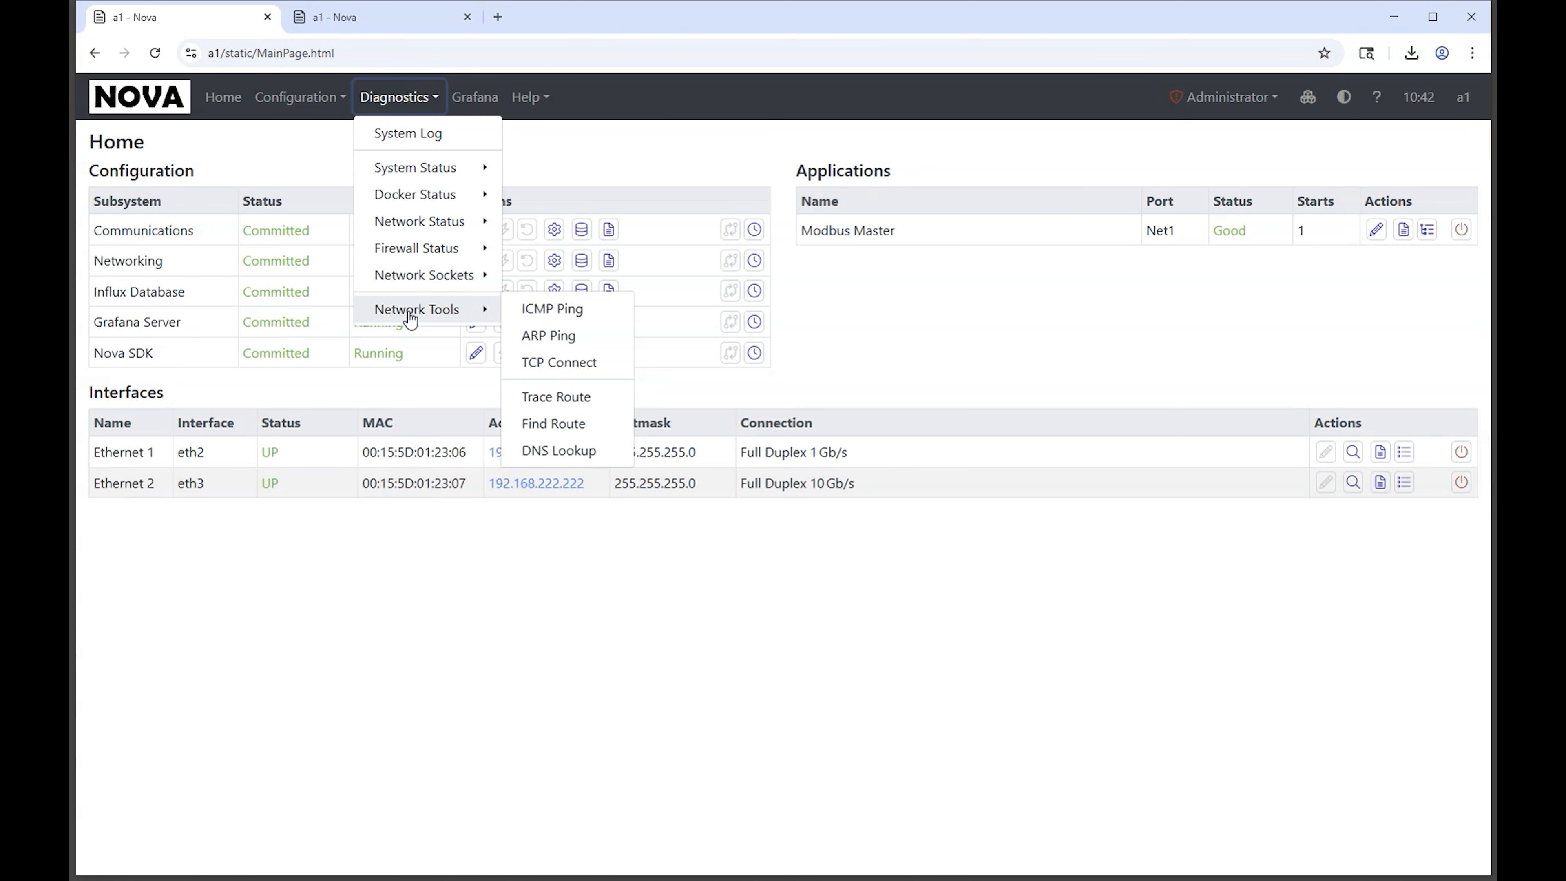
{"action": "left_click", "coordinate": [580, 310]}
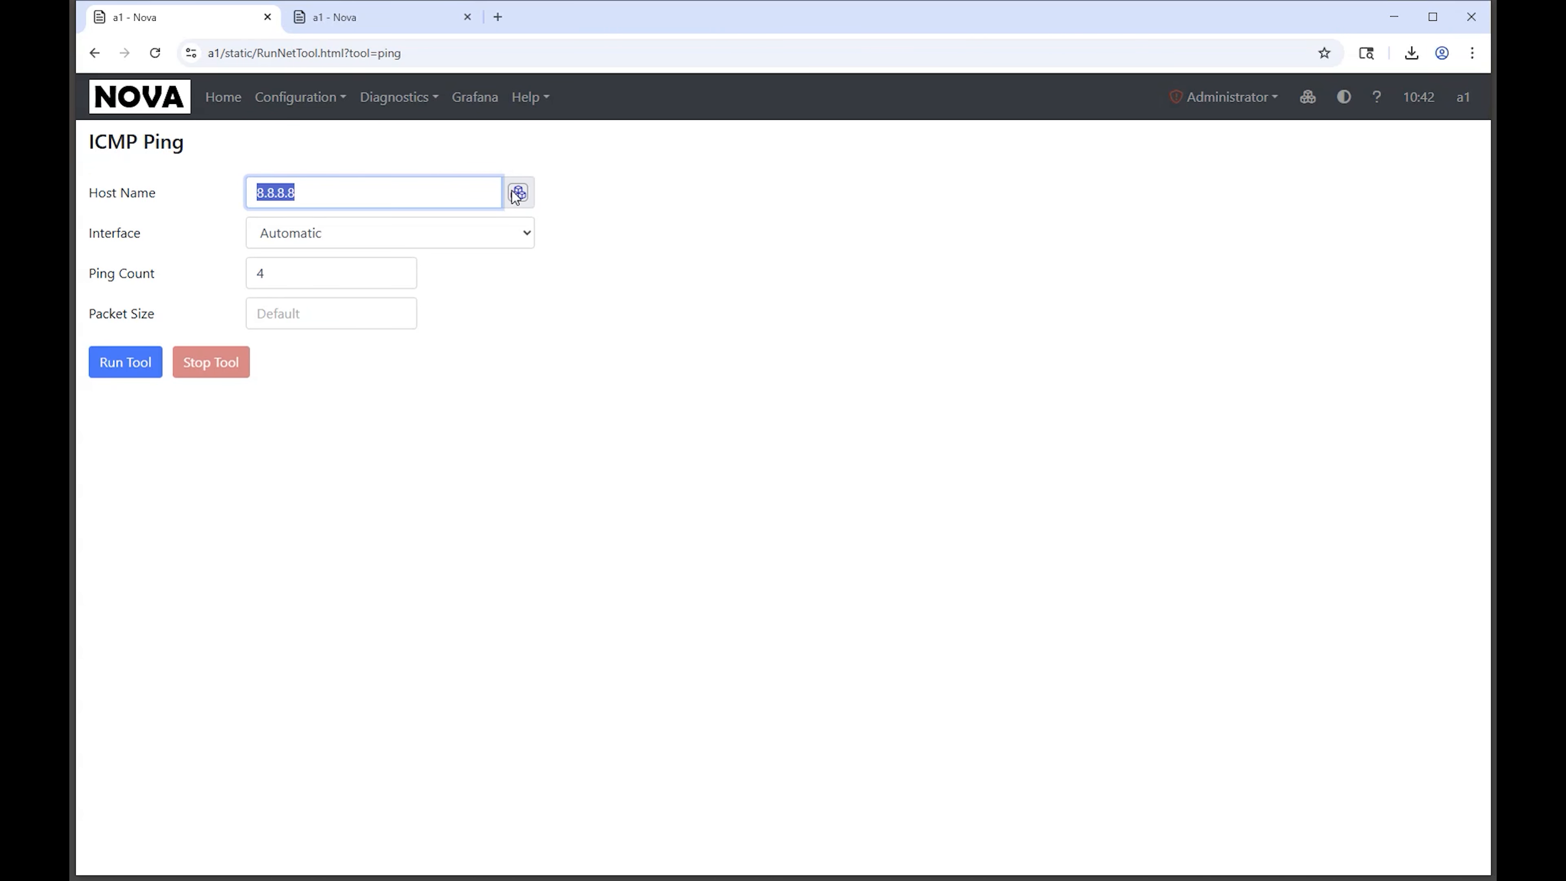
{"action": "left_click", "coordinate": [515, 192]}
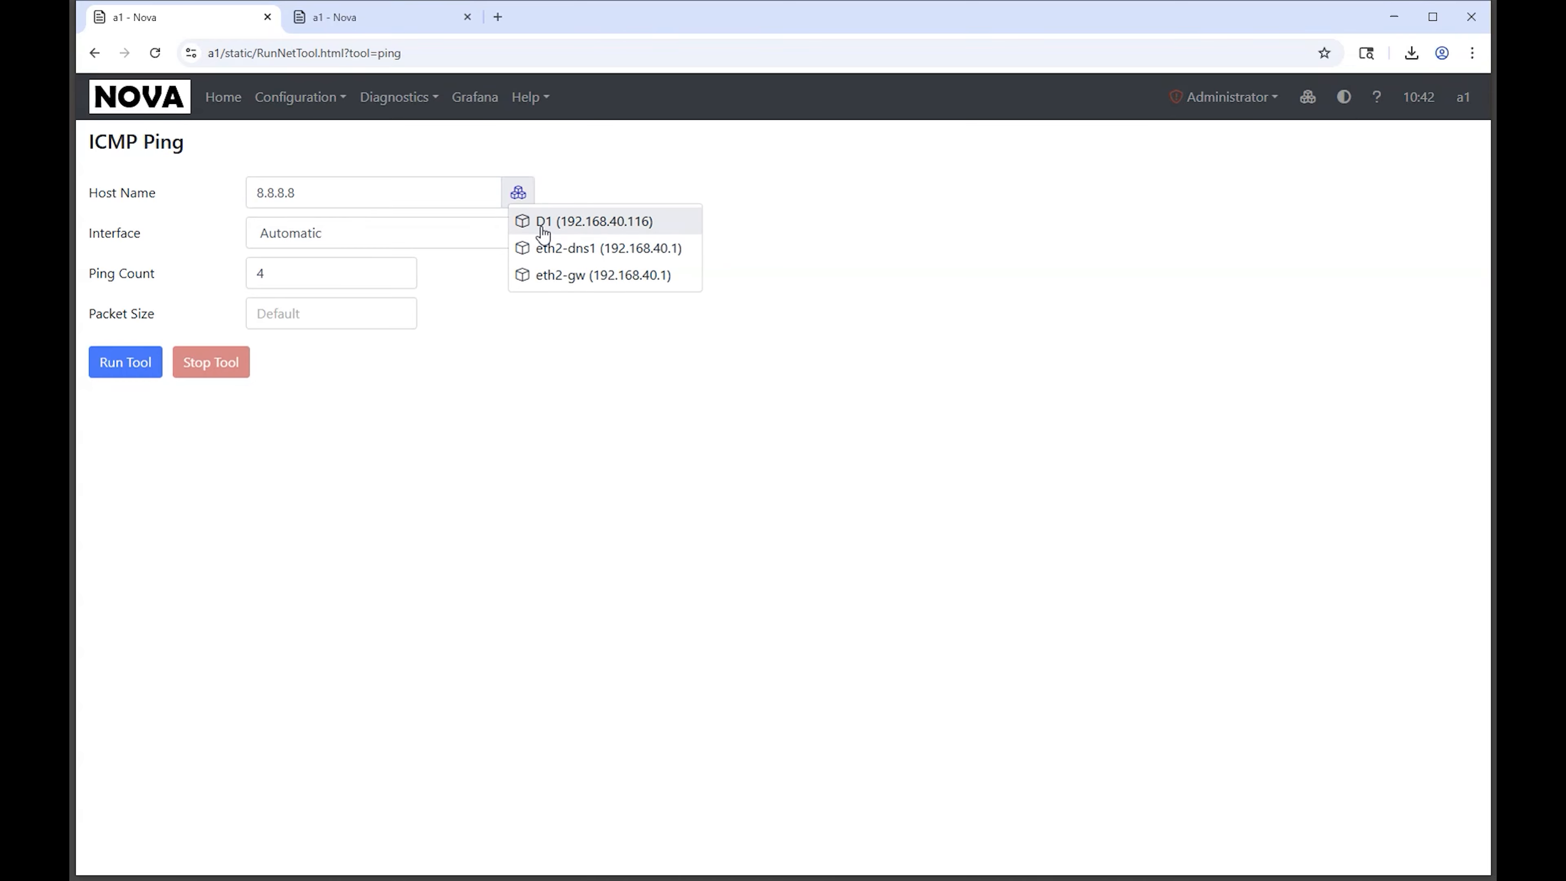
{"action": "left_click", "coordinate": [590, 223]}
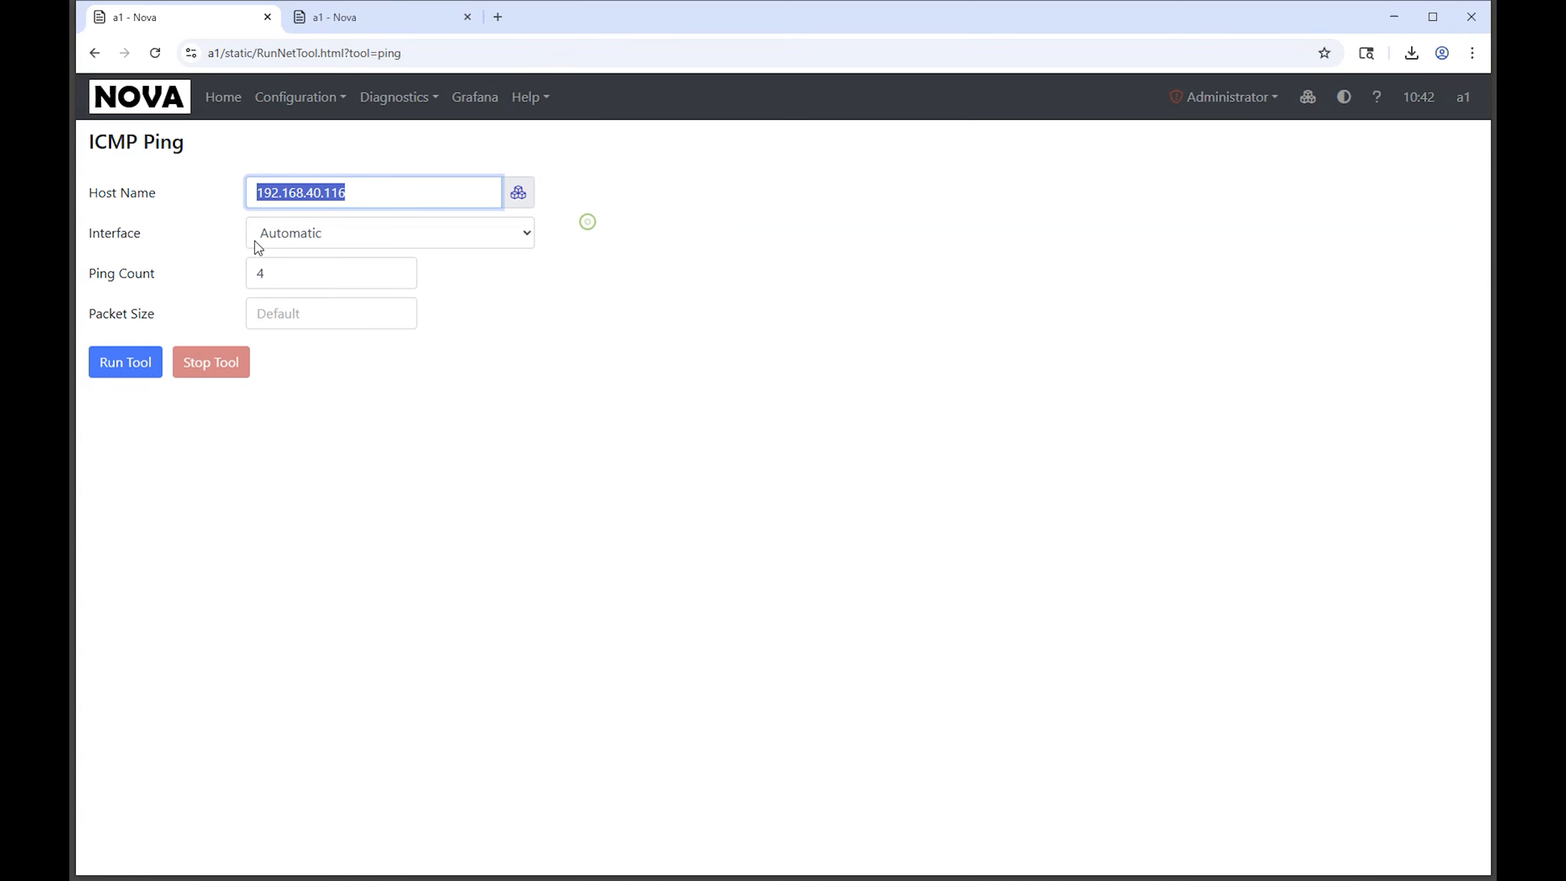
{"action": "left_click", "coordinate": [137, 362]}
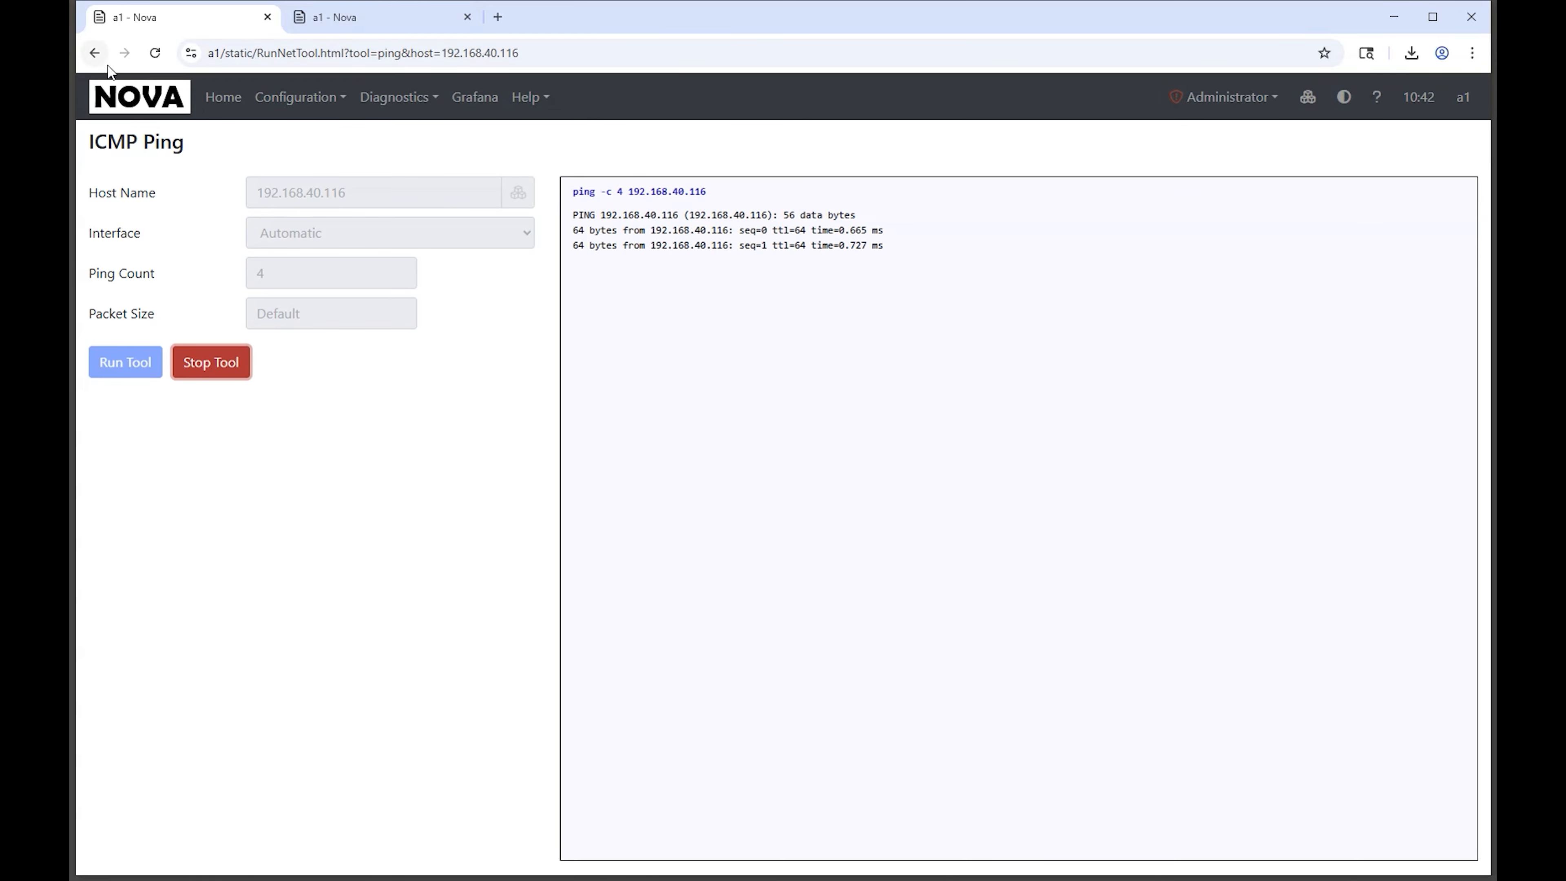
Step: From the home page, start a packet capture on Ethernet 1 (eth2) for device D1 (192.168.40.116), limited to TCP port 502
{"action": "left_click", "coordinate": [223, 96]}
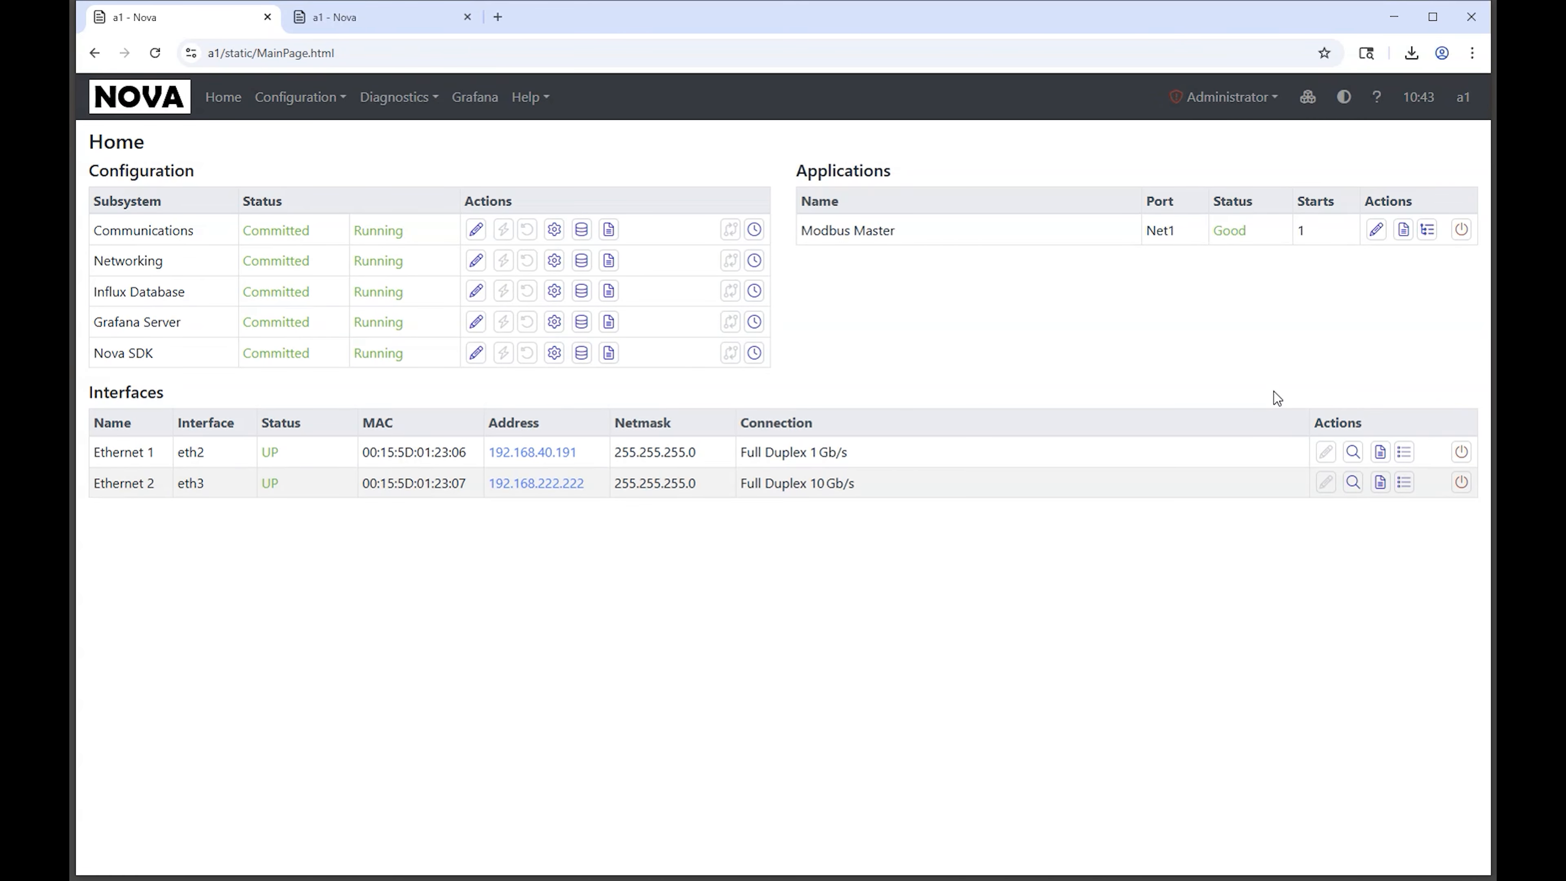
{"action": "left_click", "coordinate": [1352, 453]}
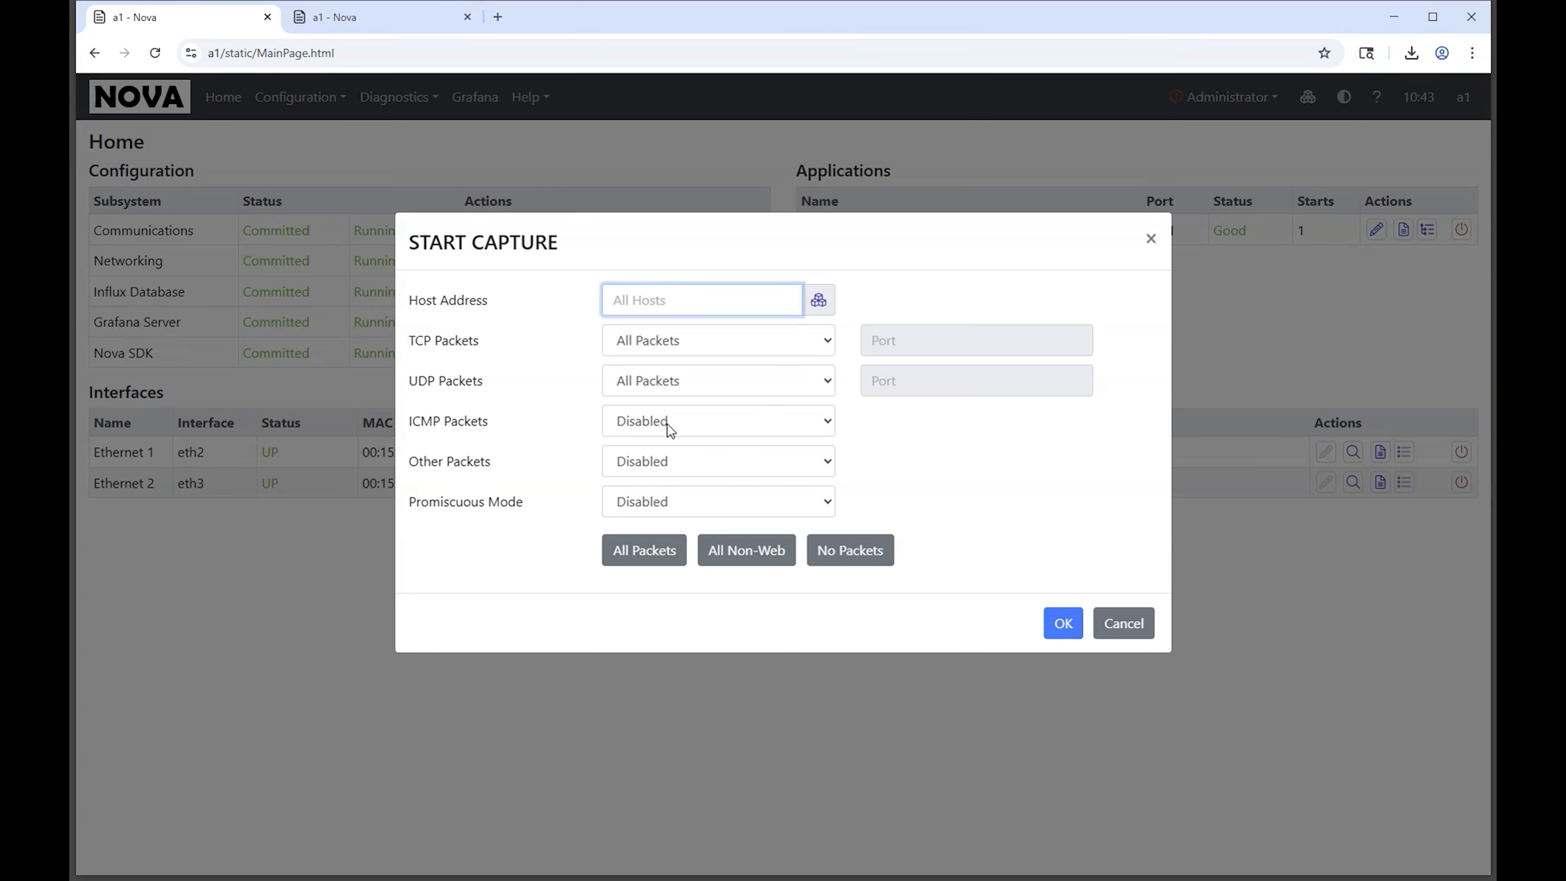
{"action": "left_click", "coordinate": [818, 301]}
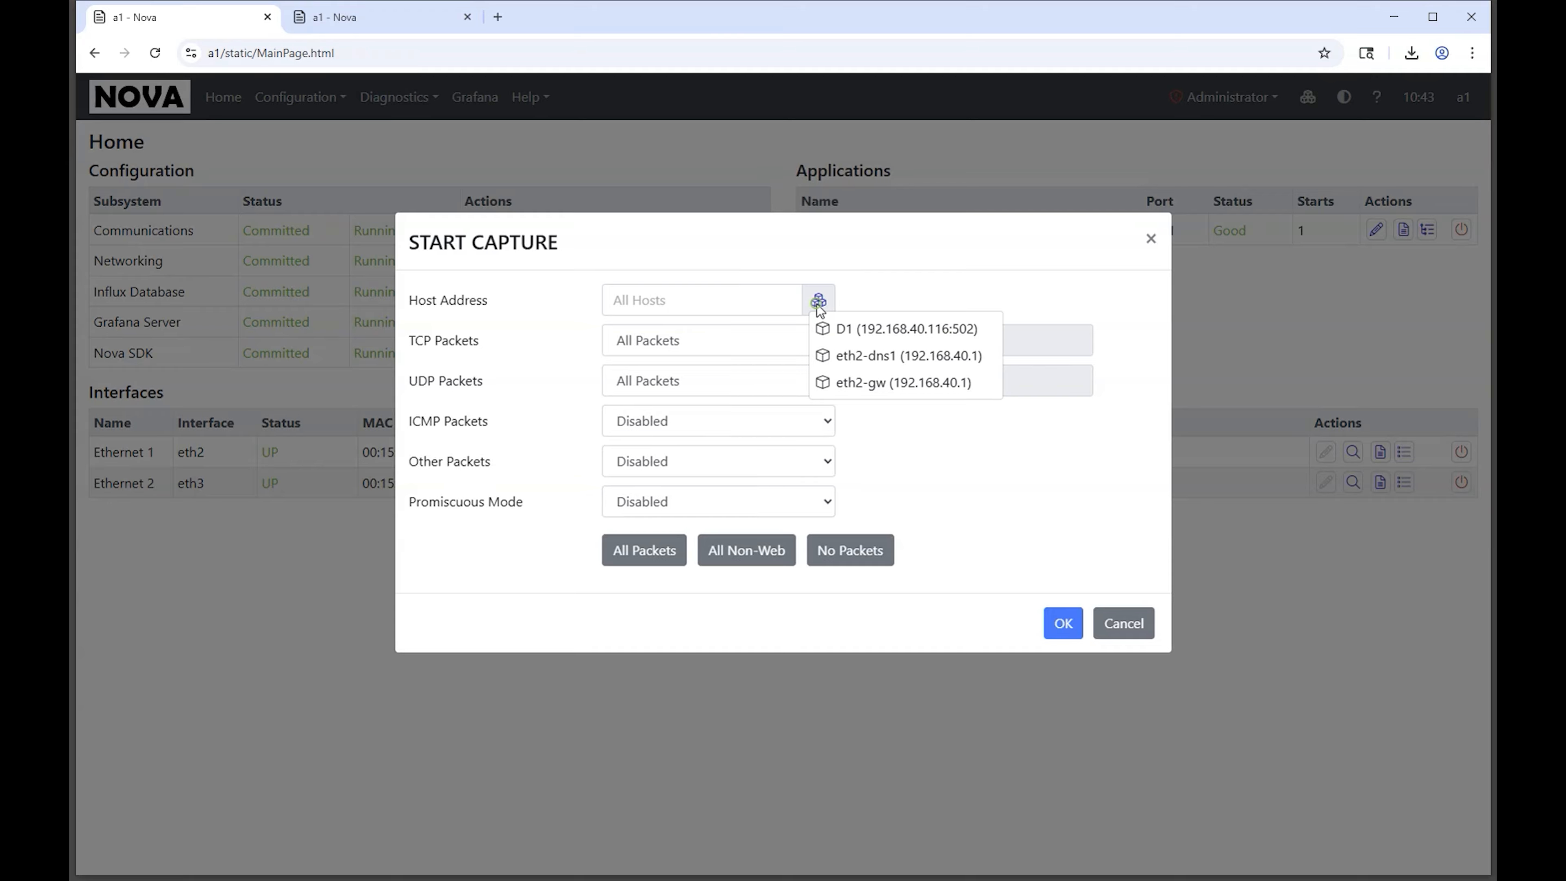
{"action": "left_click", "coordinate": [916, 331]}
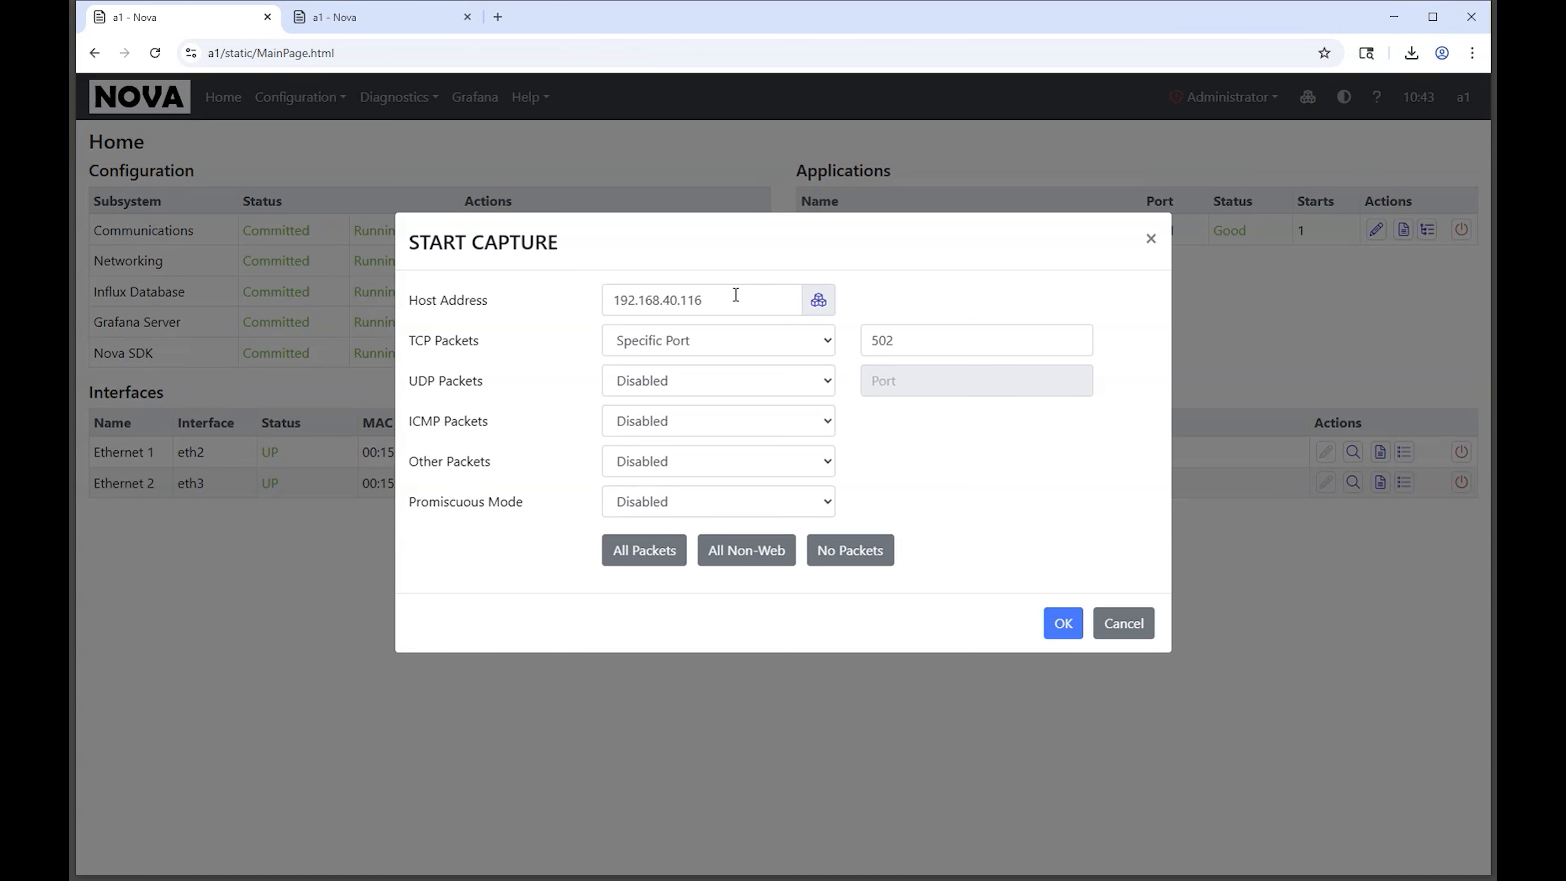
{"action": "left_click", "coordinate": [1063, 624]}
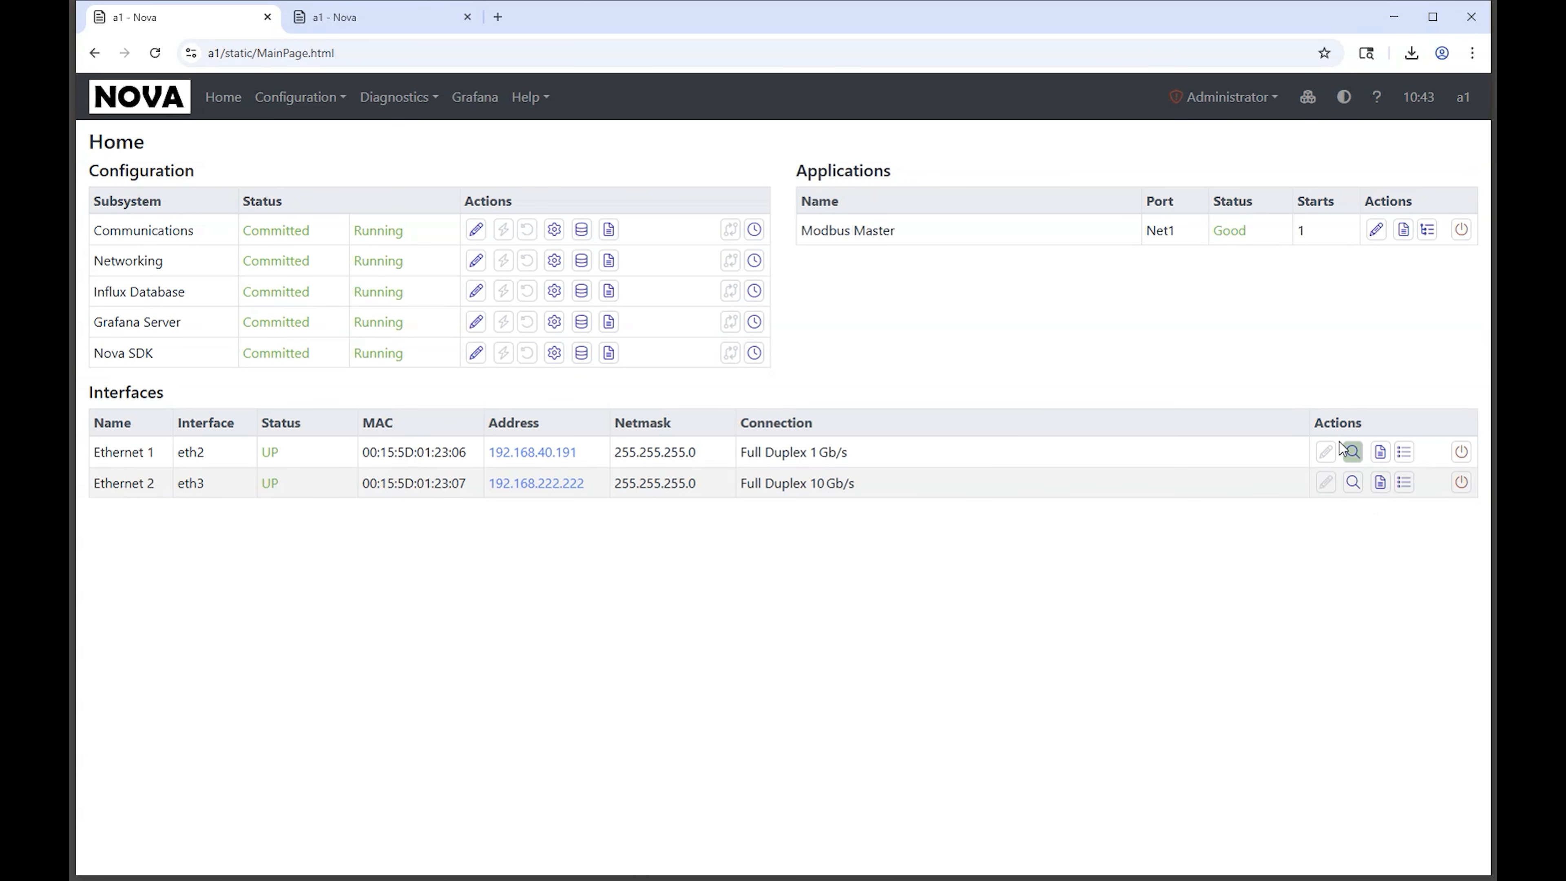
Step: Download the Ethernet 1 packet capture, view its Modbus/TCP packets in Wireshark and close Wireshark
{"action": "left_click", "coordinate": [1353, 452]}
{"action": "left_click", "coordinate": [1390, 517]}
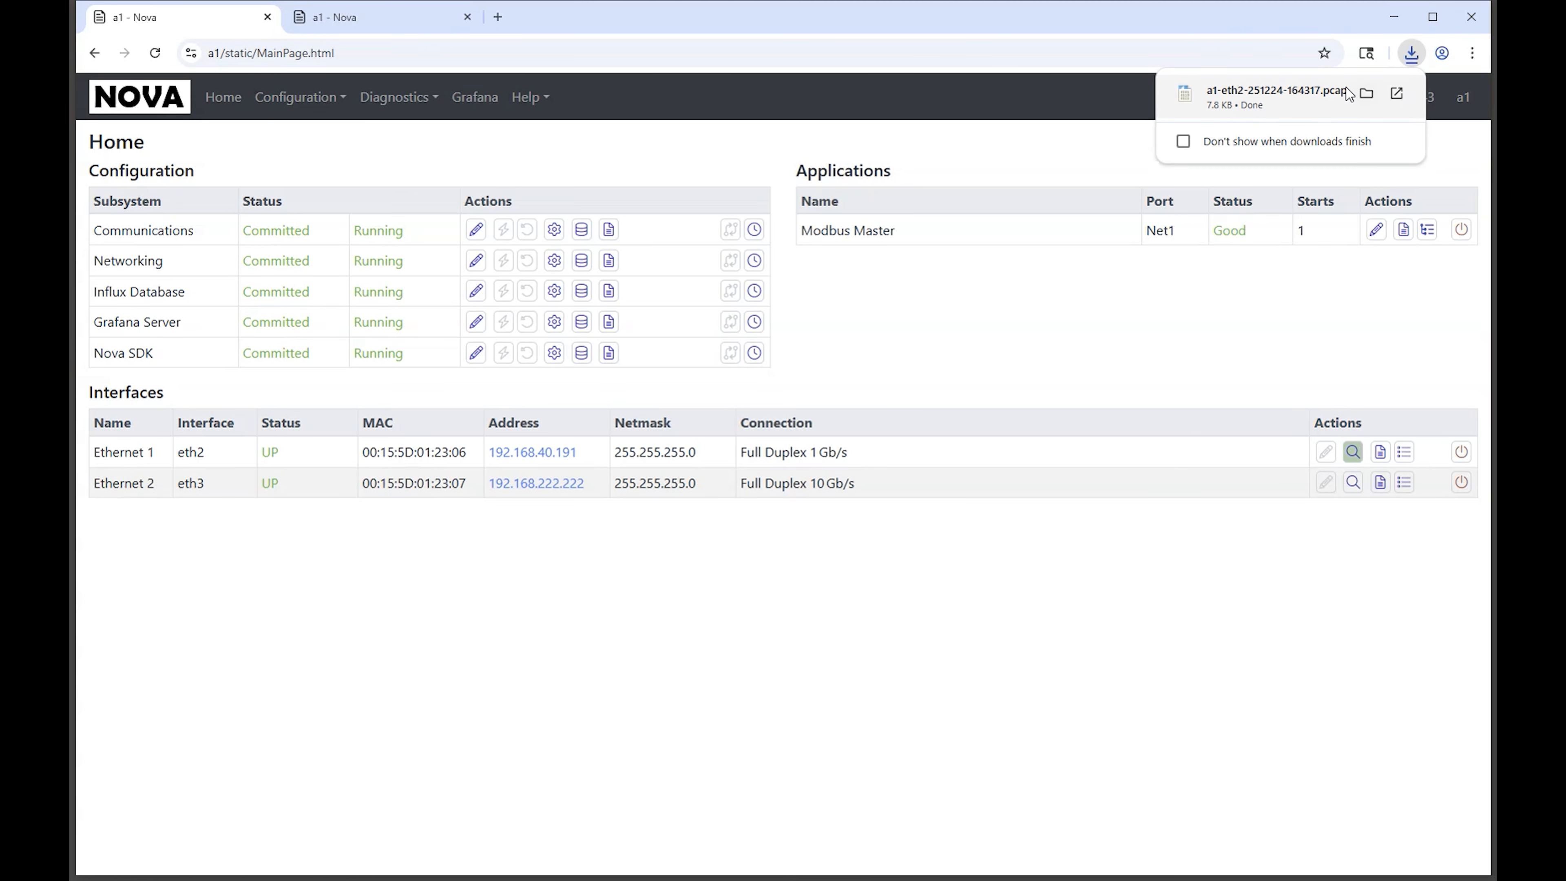
{"action": "left_click", "coordinate": [1269, 94]}
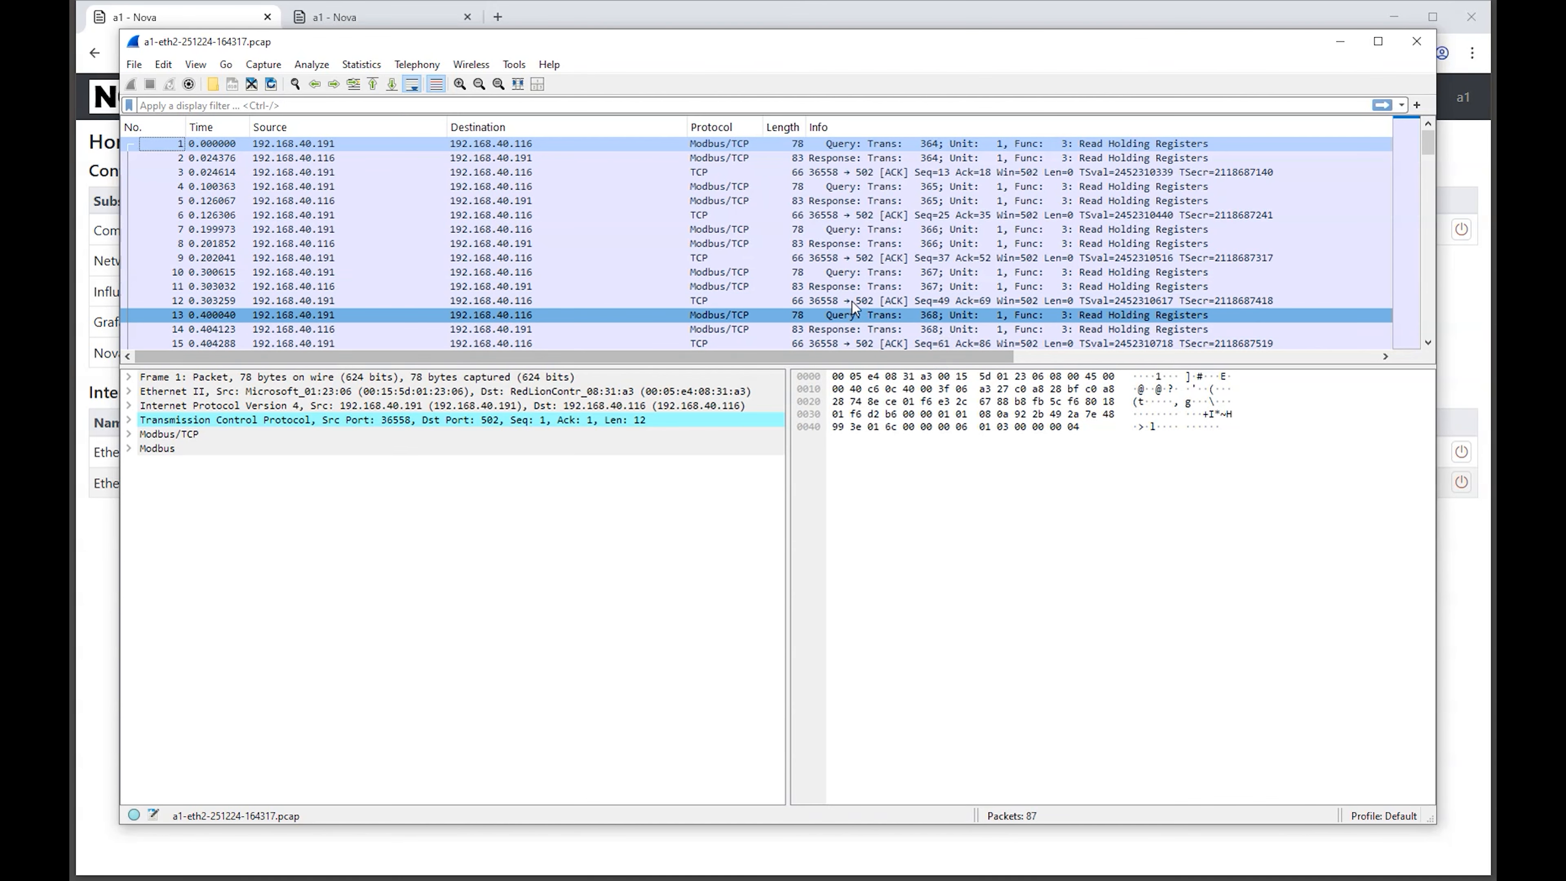
{"action": "left_click", "coordinate": [1416, 42]}
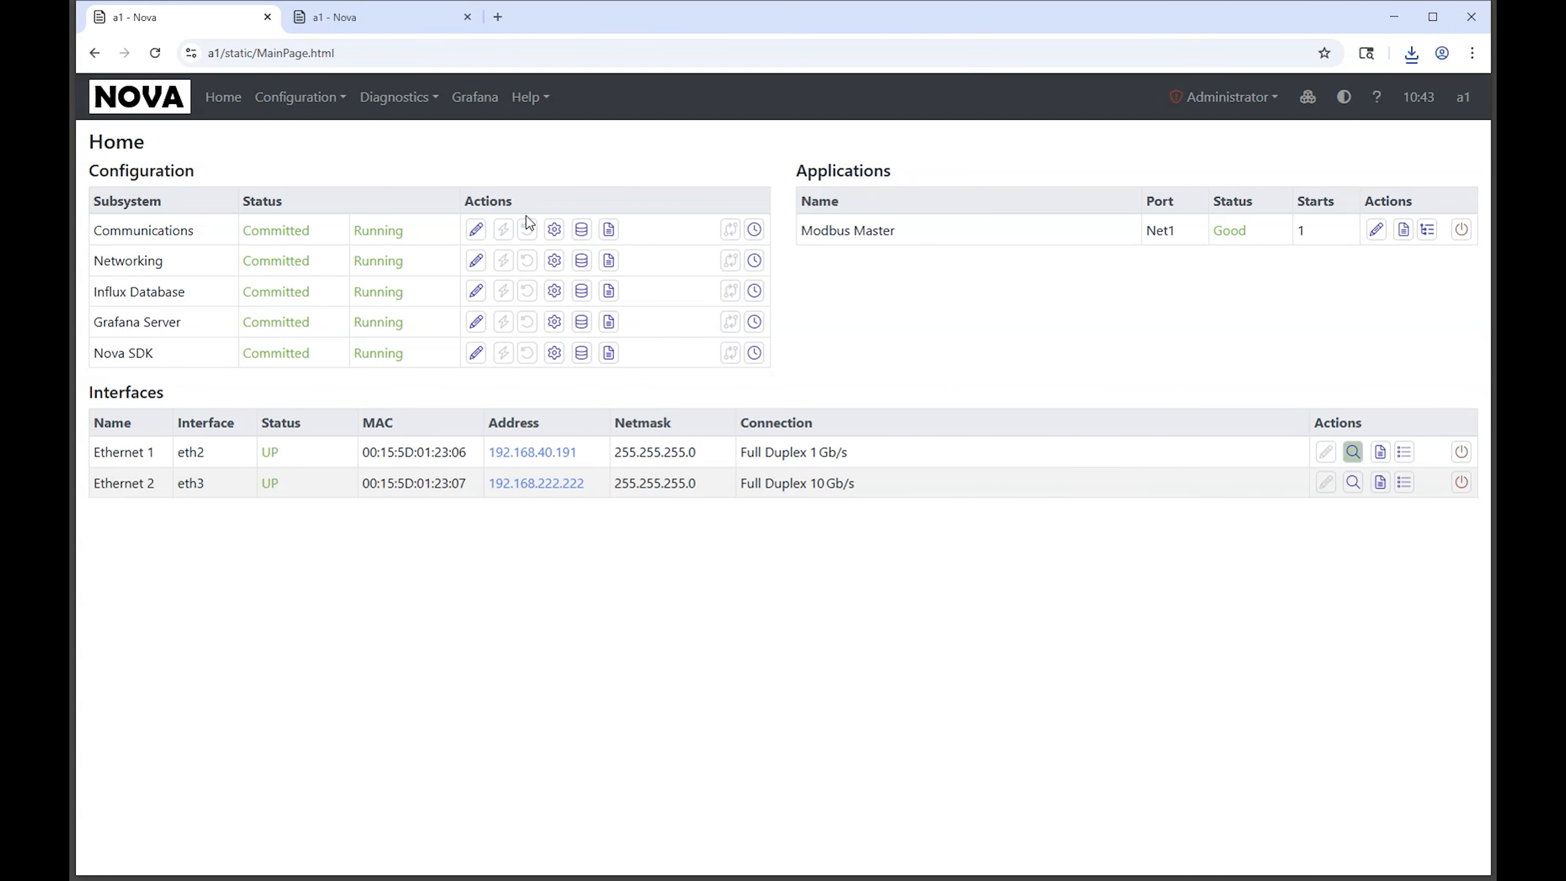